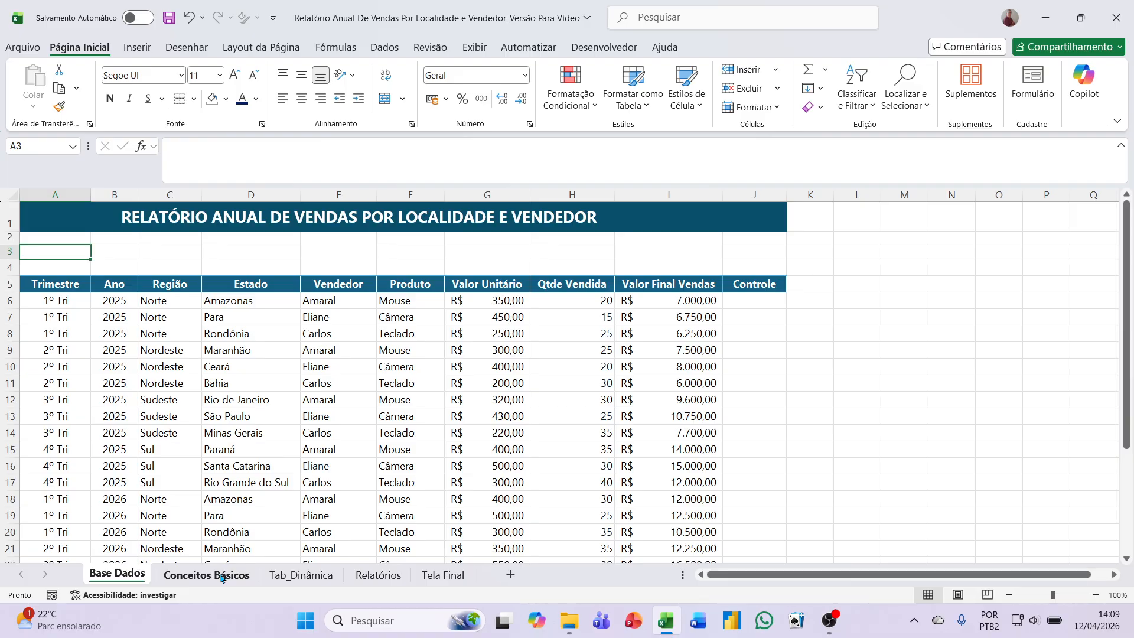
- Review the Pivotar function notes on the Conceitos Básicos sheet alongside the sales records on the Base Dados sheet
left_click(220, 577)
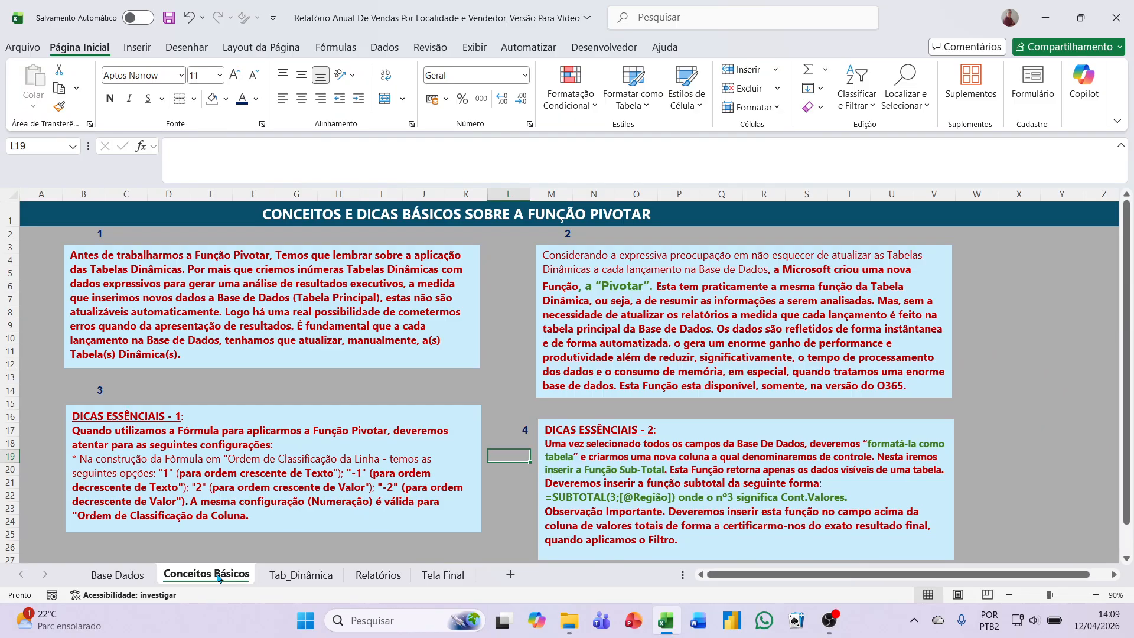
left_click(137, 579)
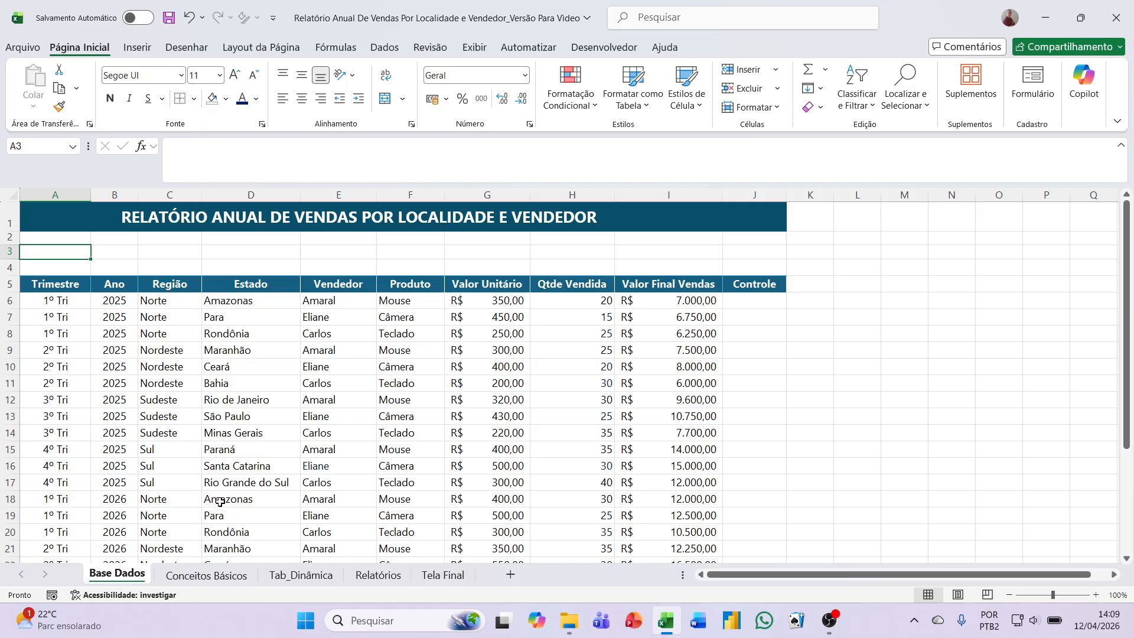
left_click(239, 576)
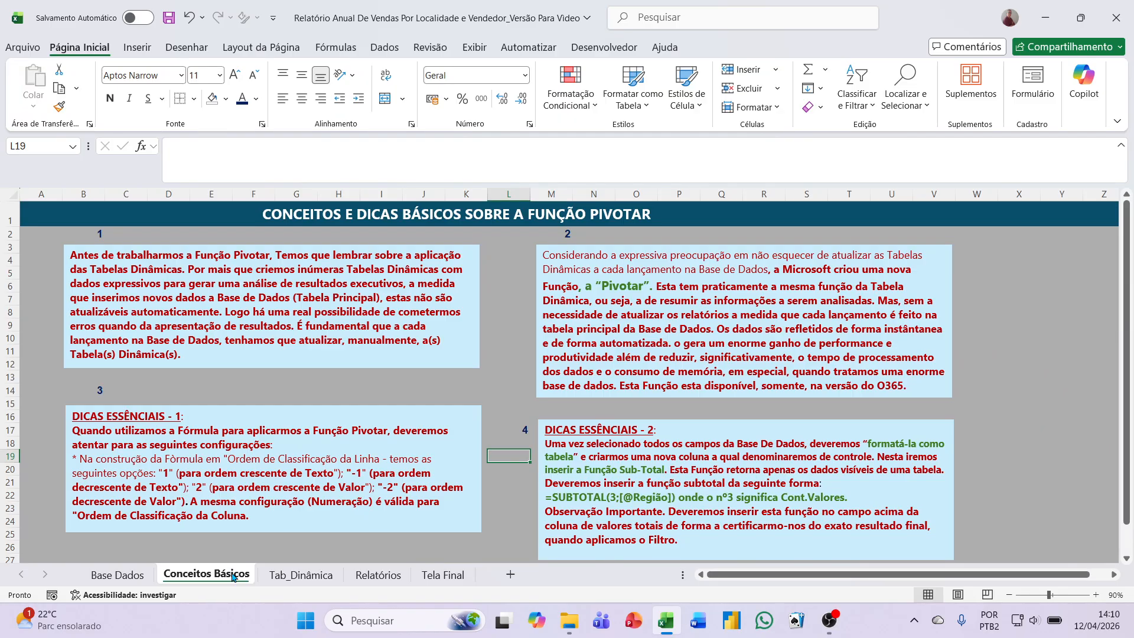
left_click(142, 579)
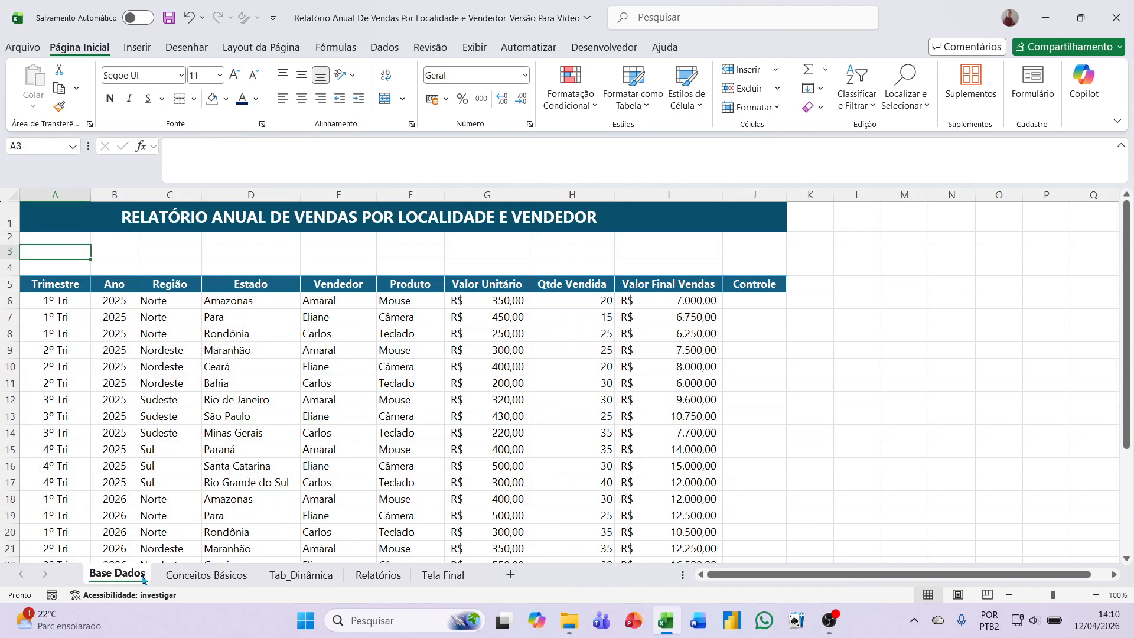
left_click(195, 577)
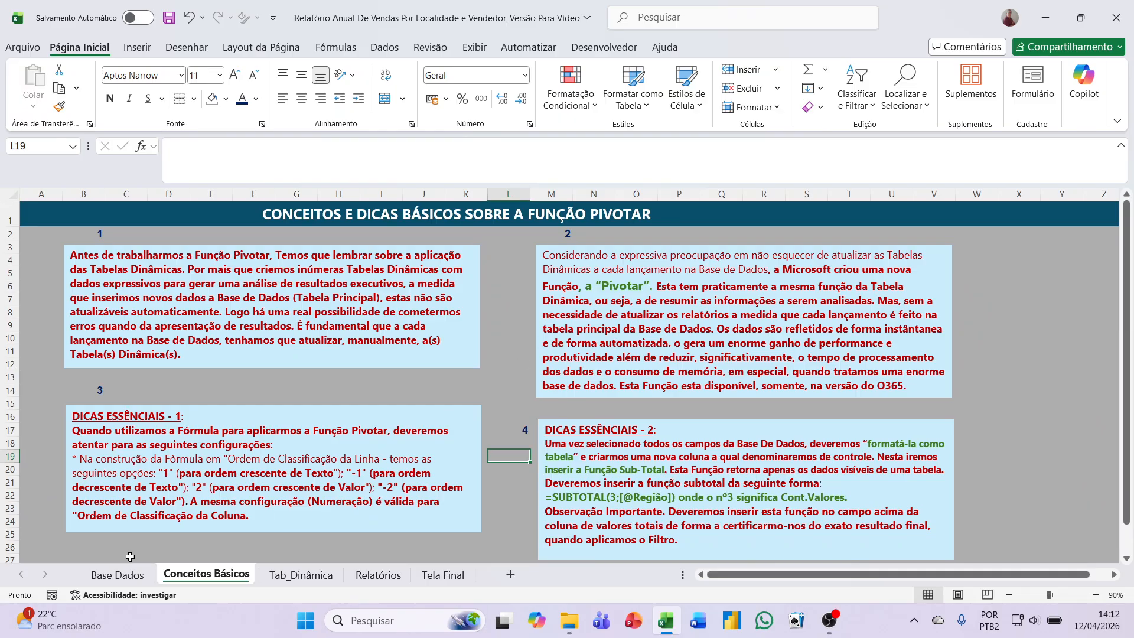
left_click(130, 574)
scroll(230, 492, "down", 4)
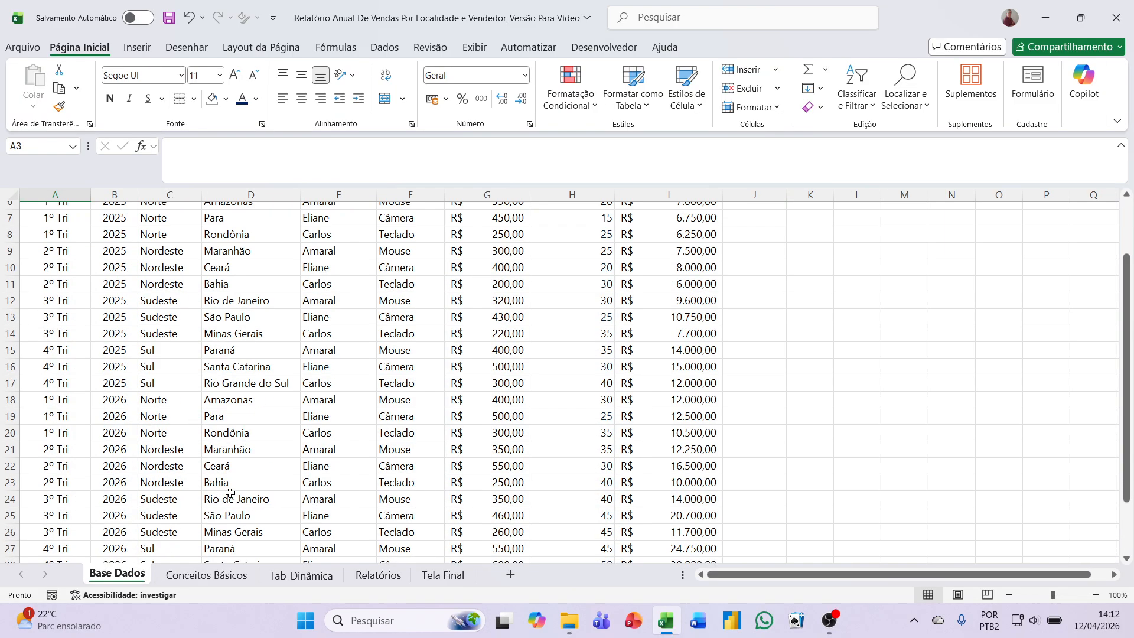
scroll(229, 492, "up", 3)
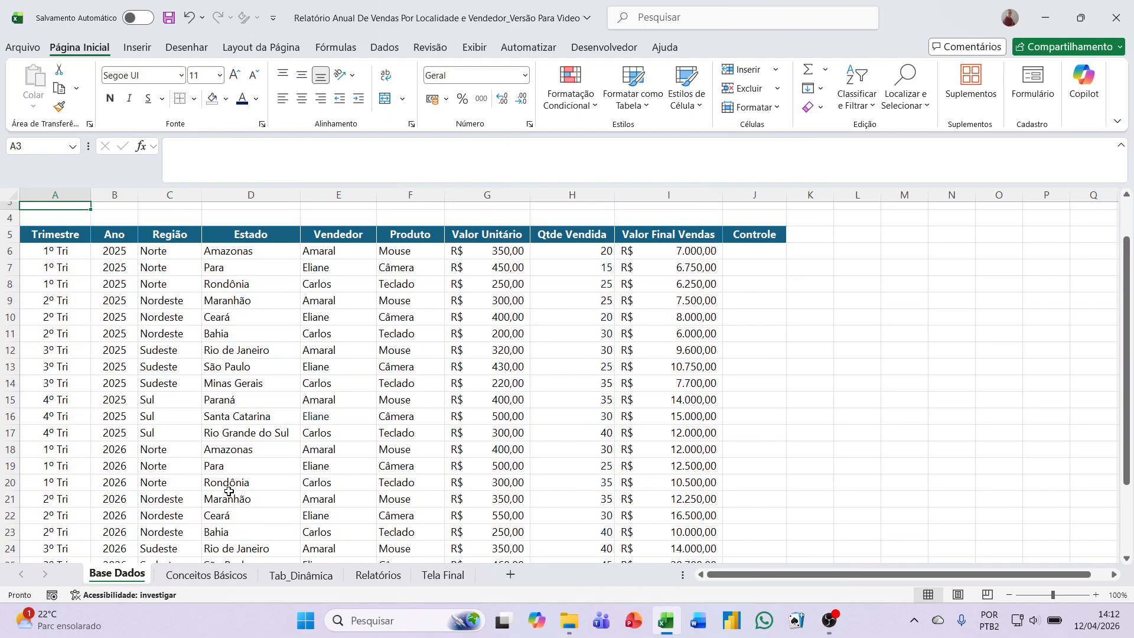
- Highlight the sentence about the function's O365 availability in the second note on the Conceitos Básicos sheet
left_click(220, 575)
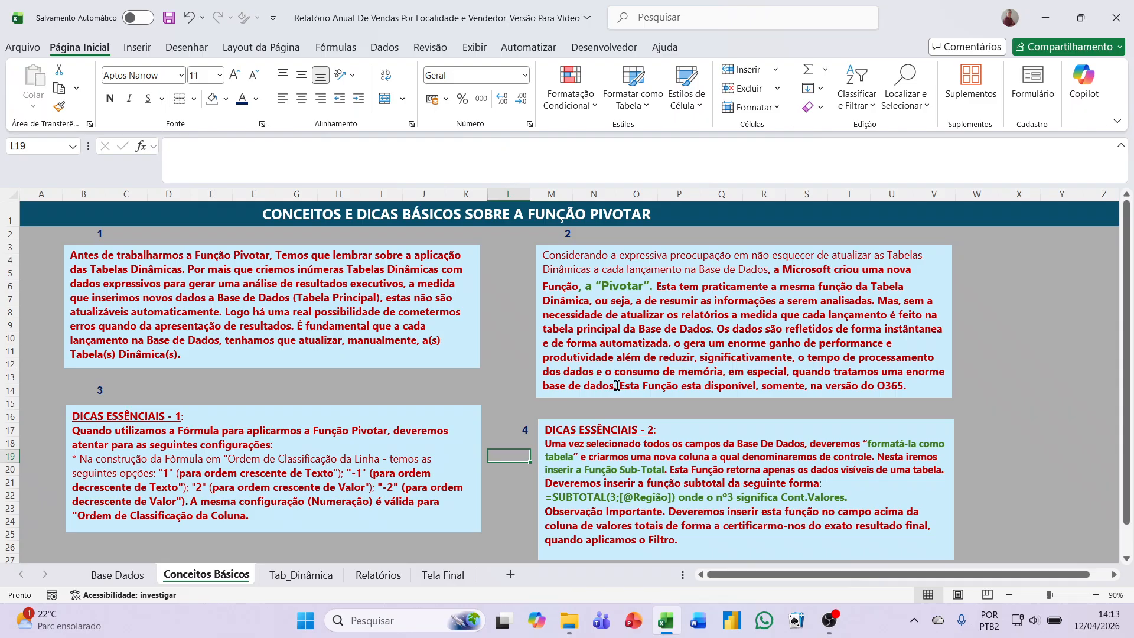
left_click_drag(616, 385, 908, 388)
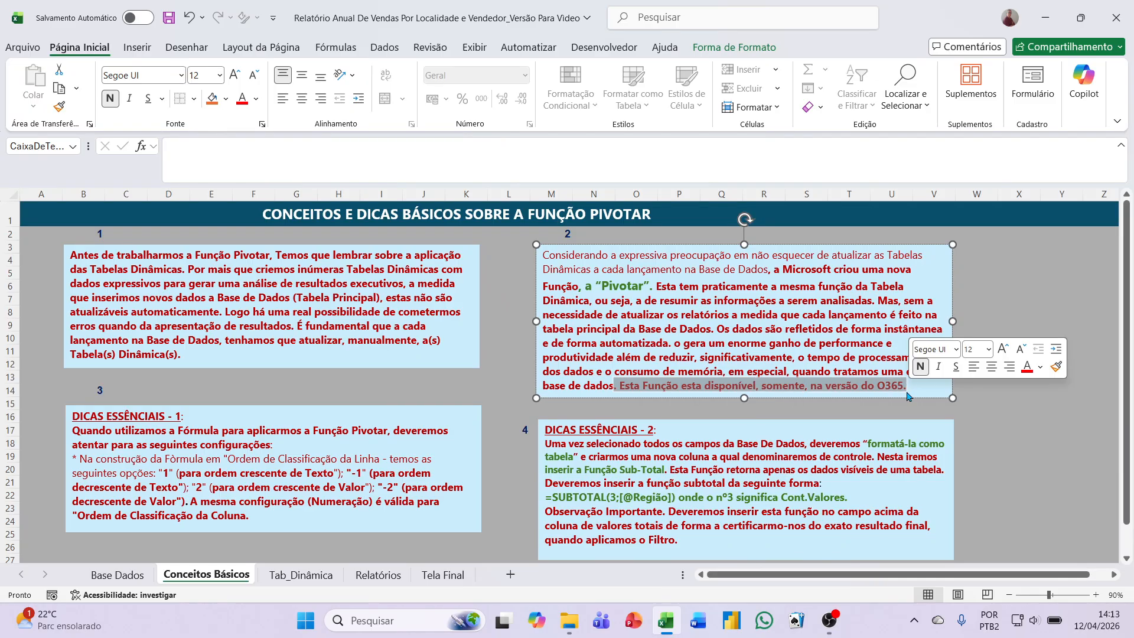
left_click(907, 402)
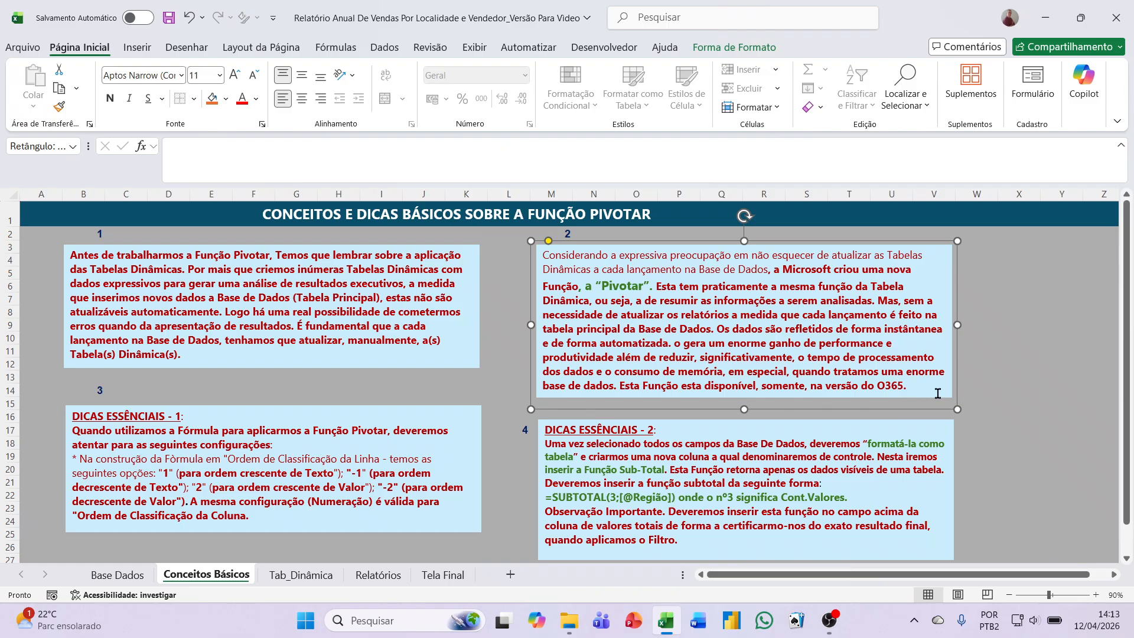
left_click(968, 382)
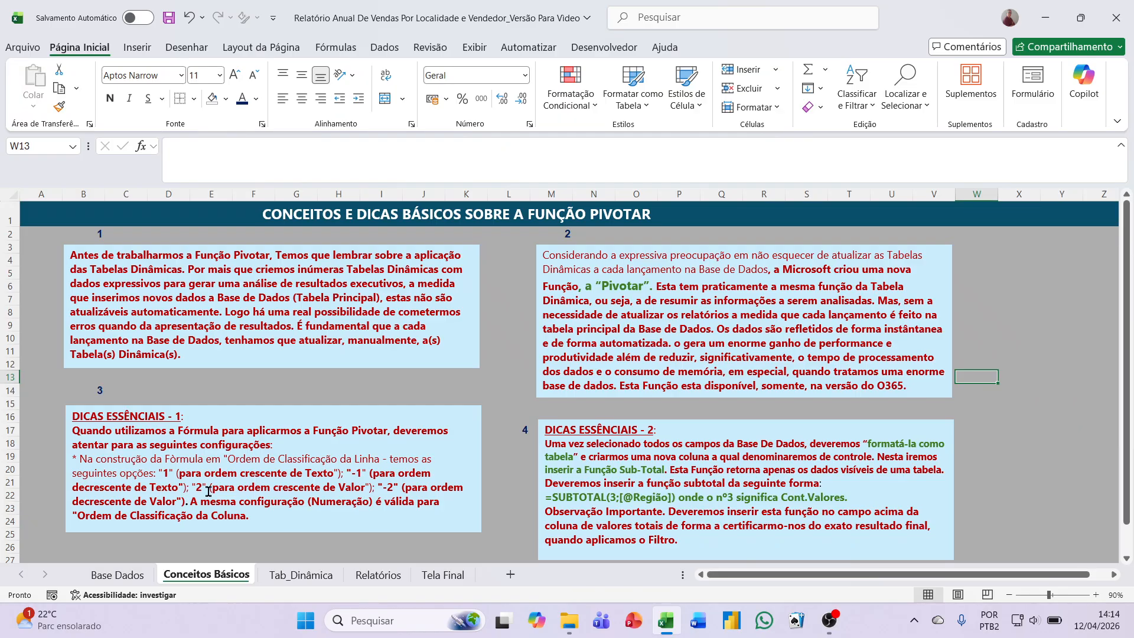
- Format the range A5:J29 on the Base Dados sheet as a table with headers, using a medium blue style
left_click(142, 576)
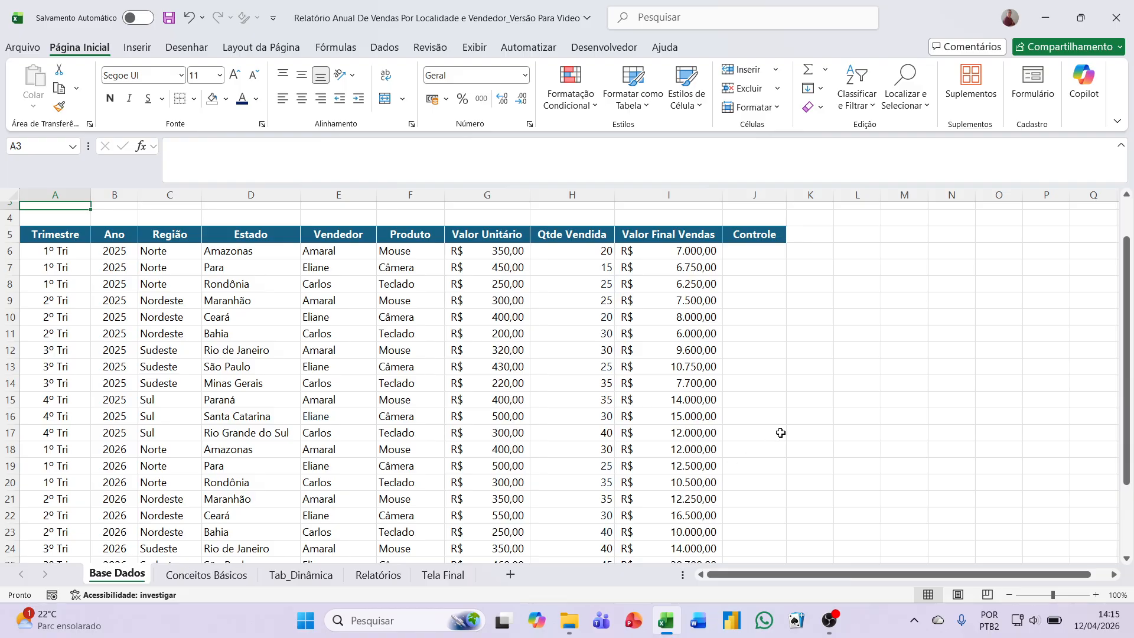
scroll(780, 432, "up", 1)
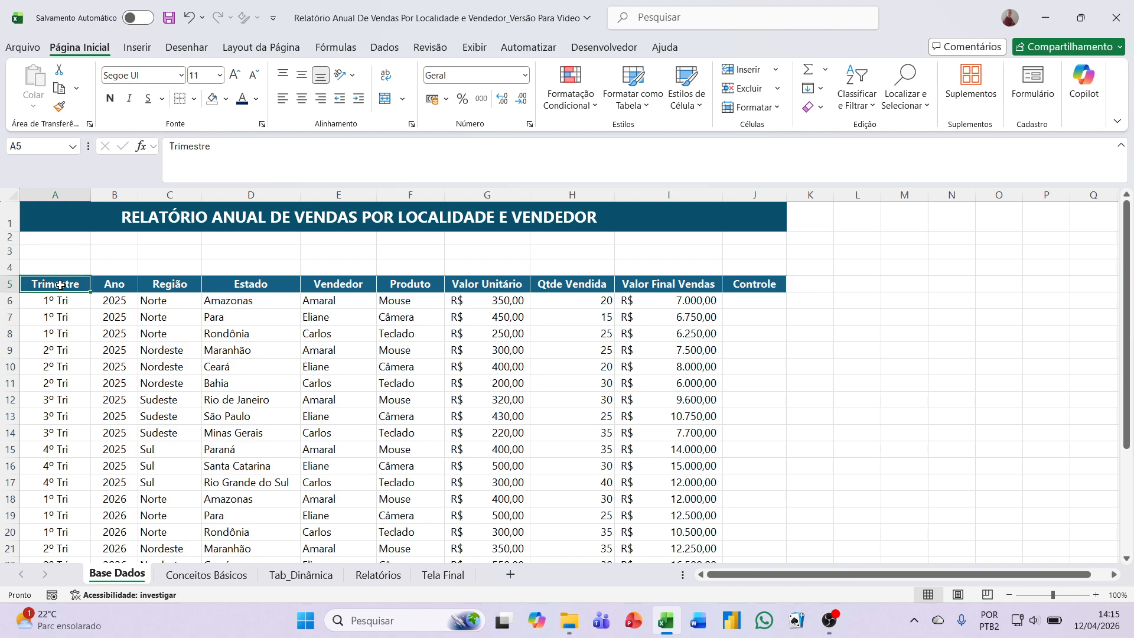
left_click(61, 286)
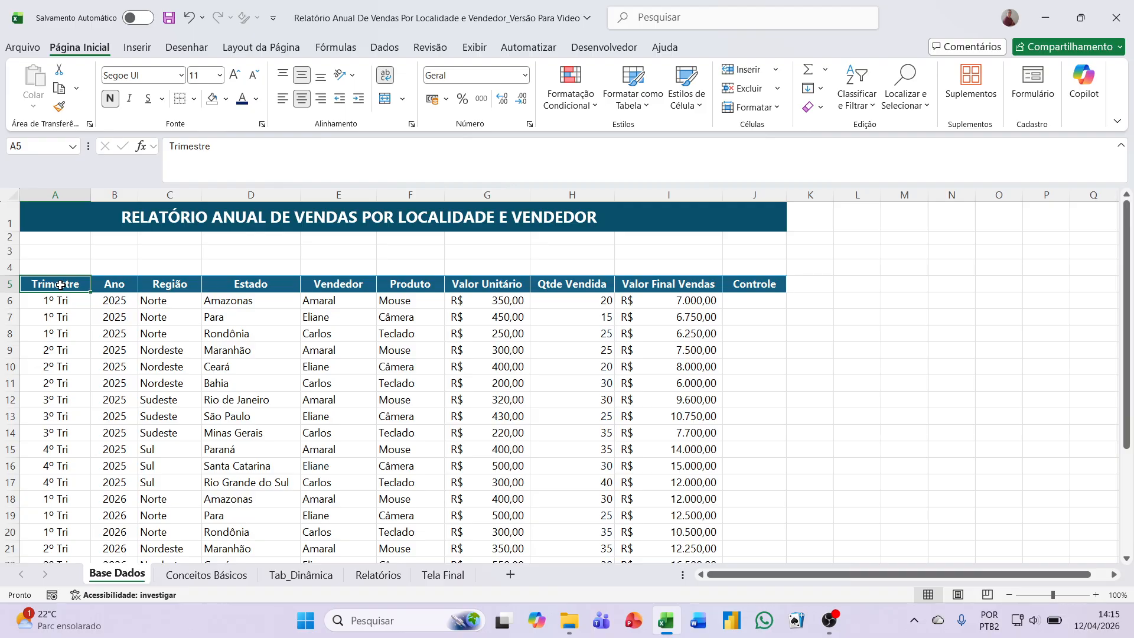
key("ctrl+shift+End")
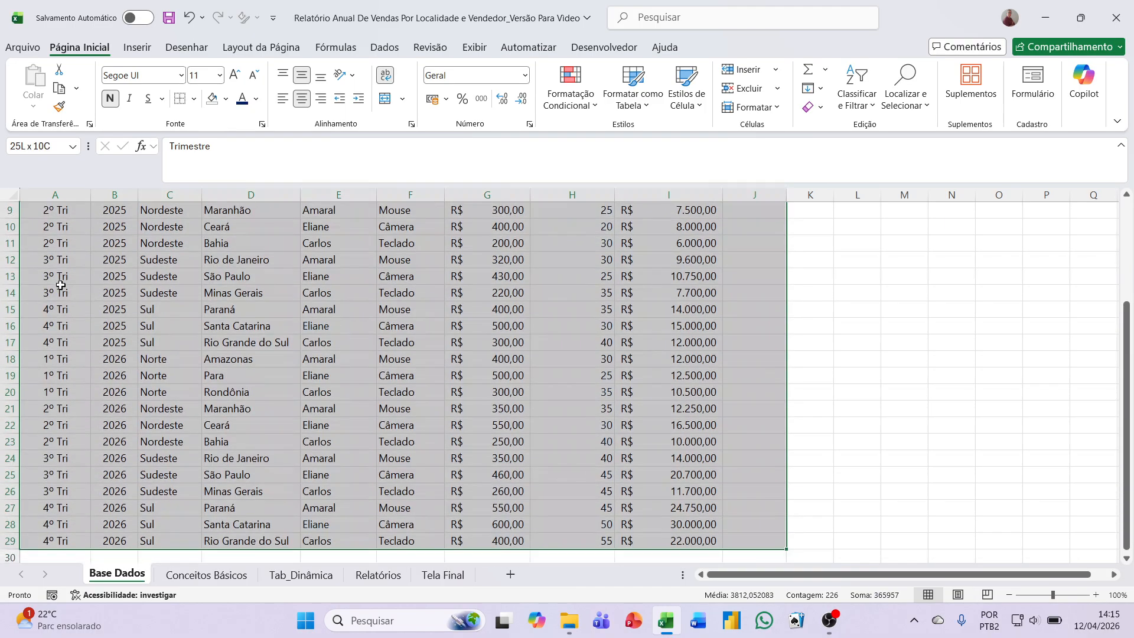
key("ctrl+q")
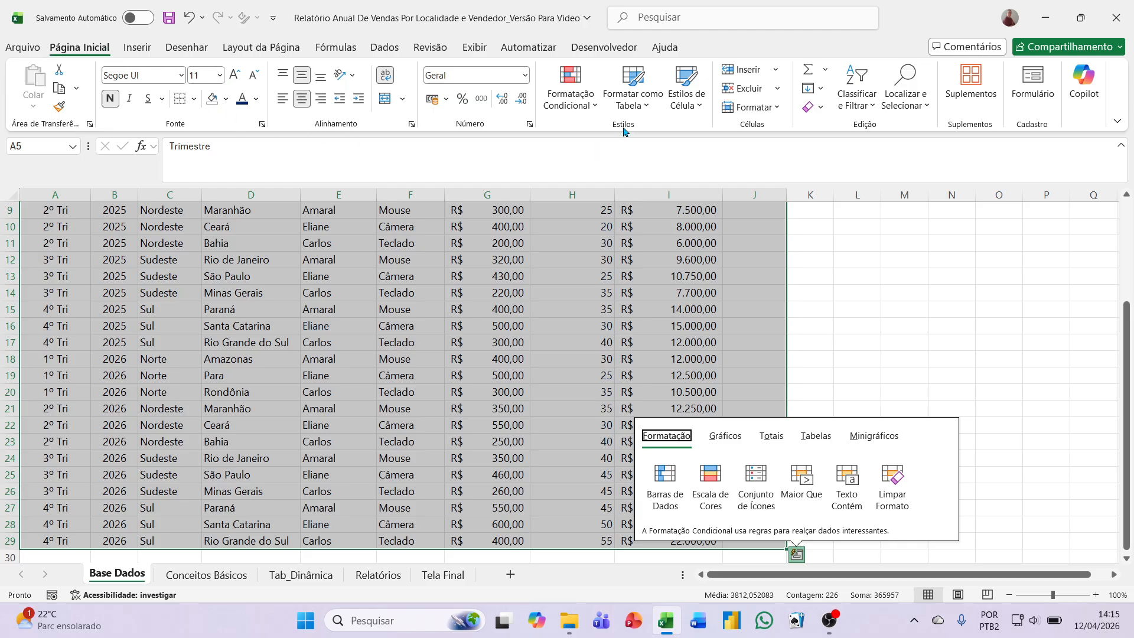
left_click(644, 110)
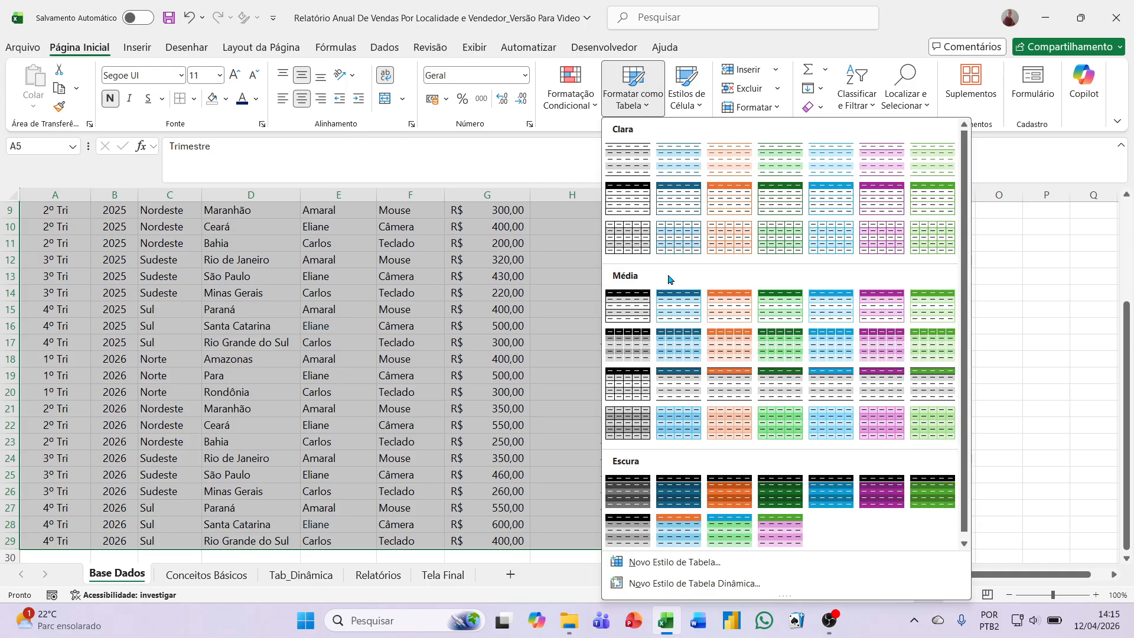
left_click(672, 341)
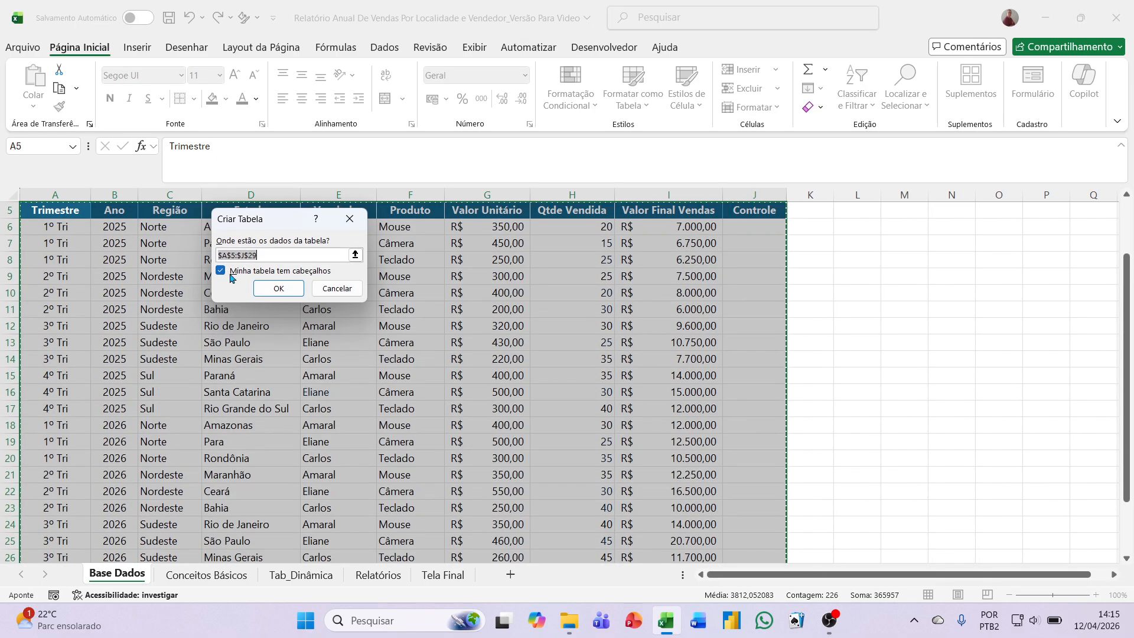
left_click(278, 287)
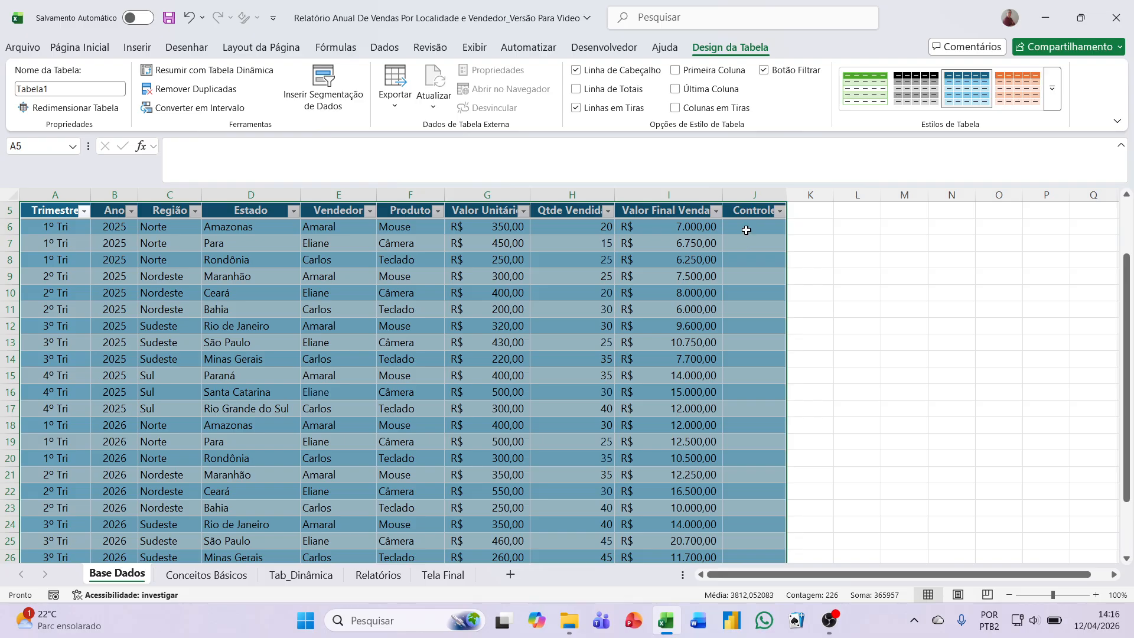
- Enter =SOMA(Tabela1[Valor Final Vendas]) in cell H4 to total the final sales values
left_click(745, 228)
scroll(746, 230, "up", 1)
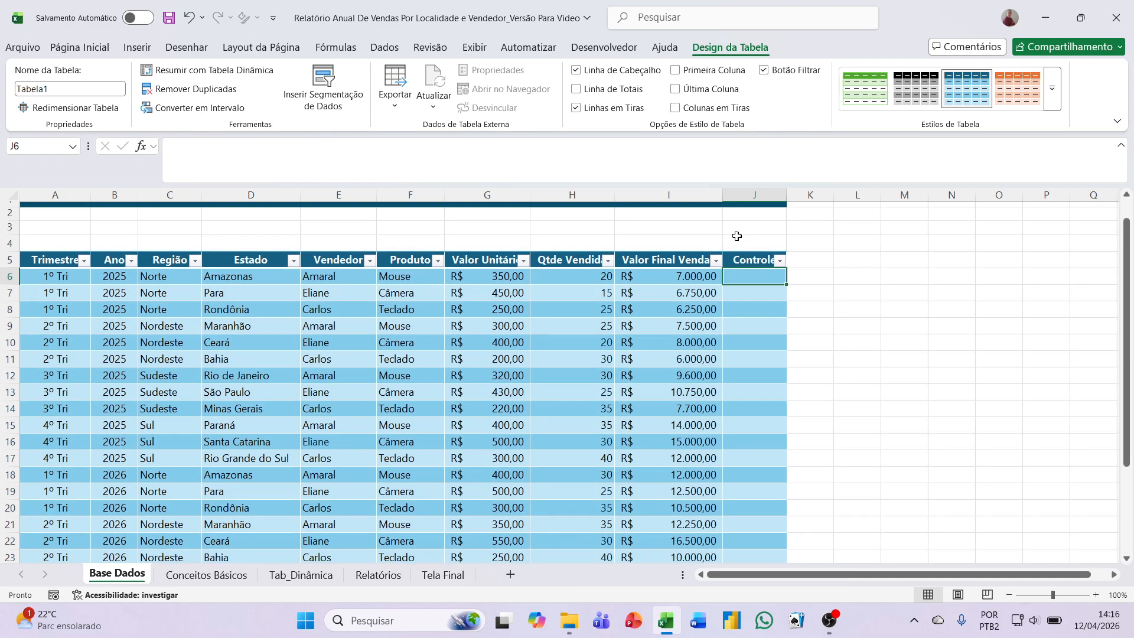
left_click(603, 240)
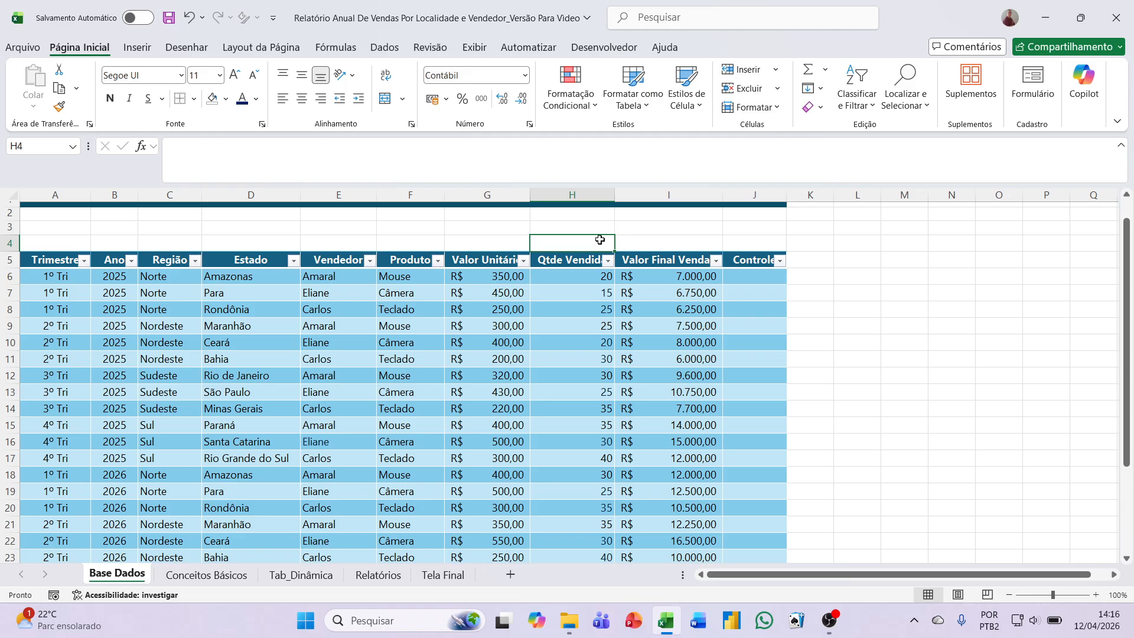
type("=")
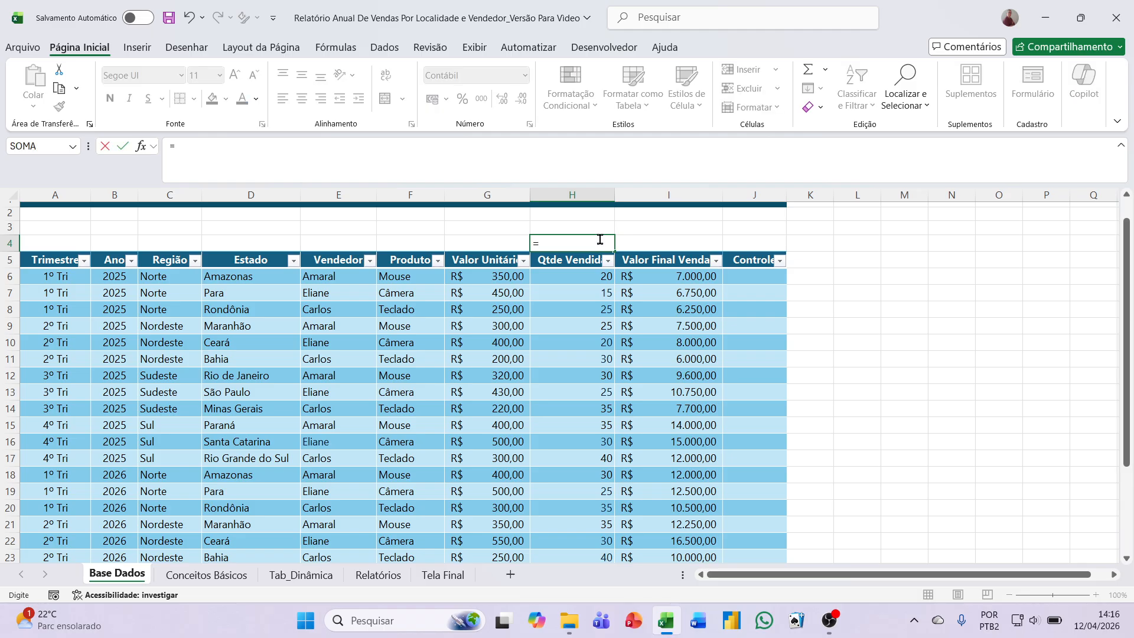
type("so")
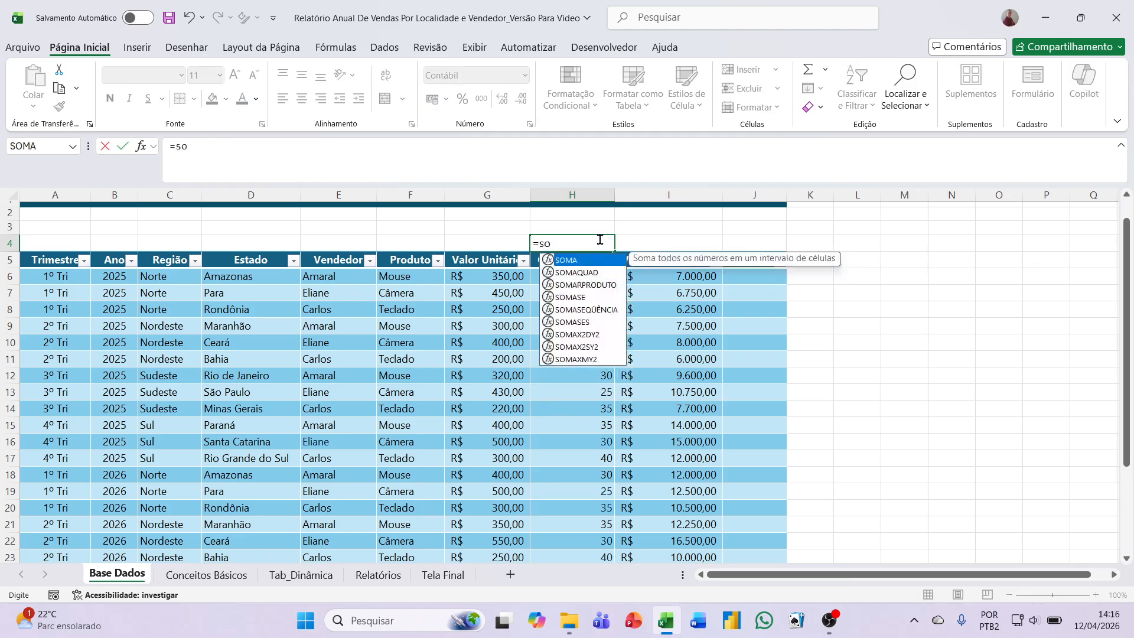
type("ma")
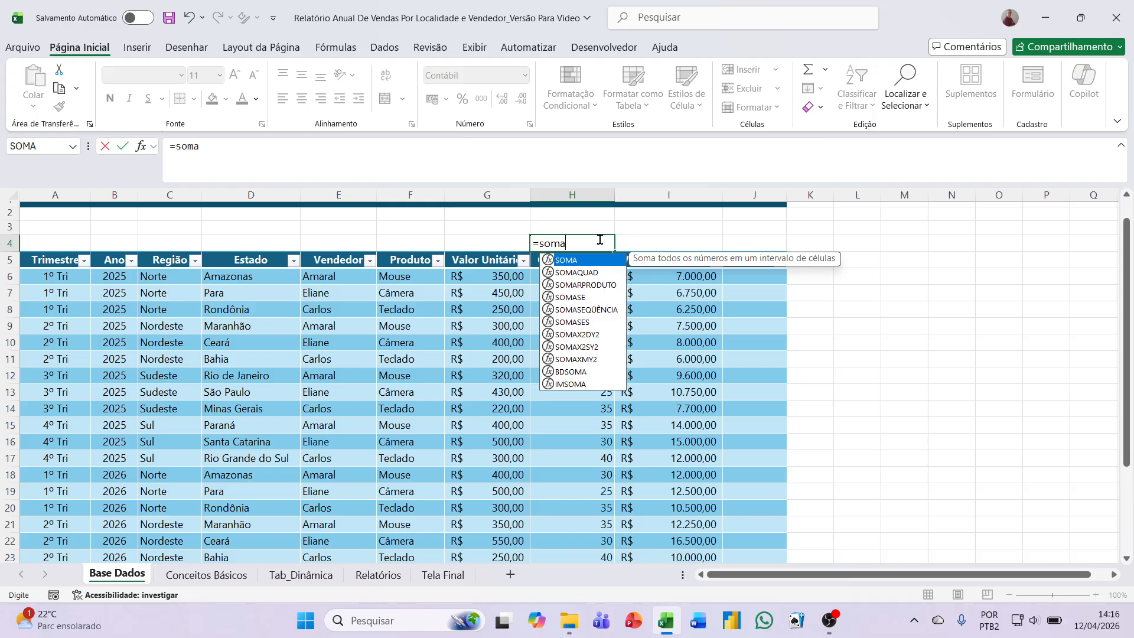
type("(")
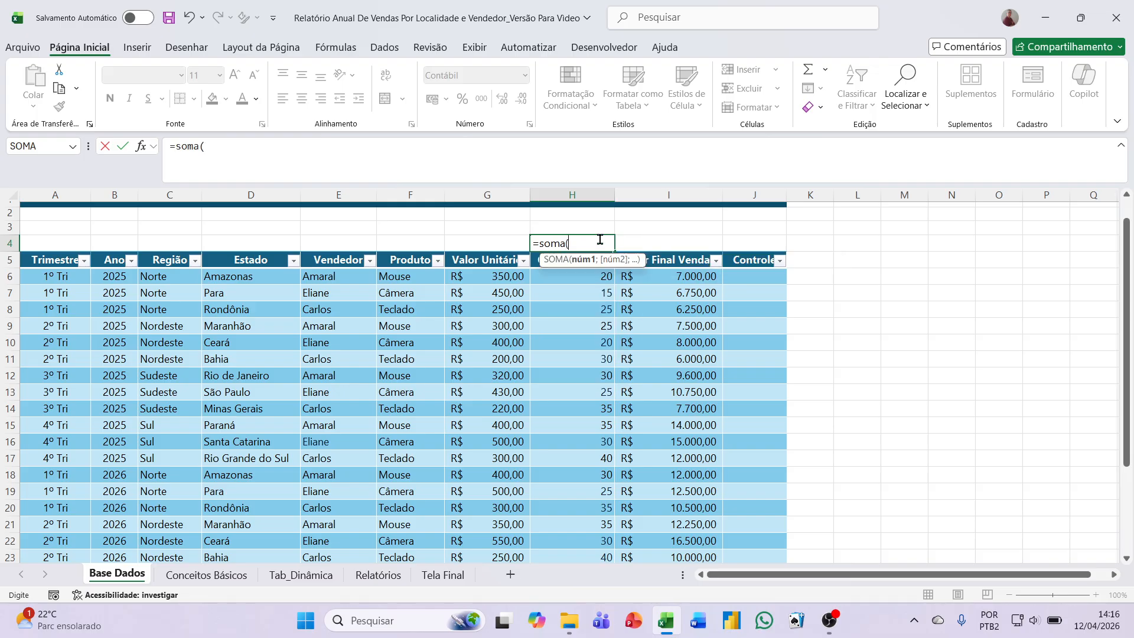
left_click_drag(650, 274, 651, 524)
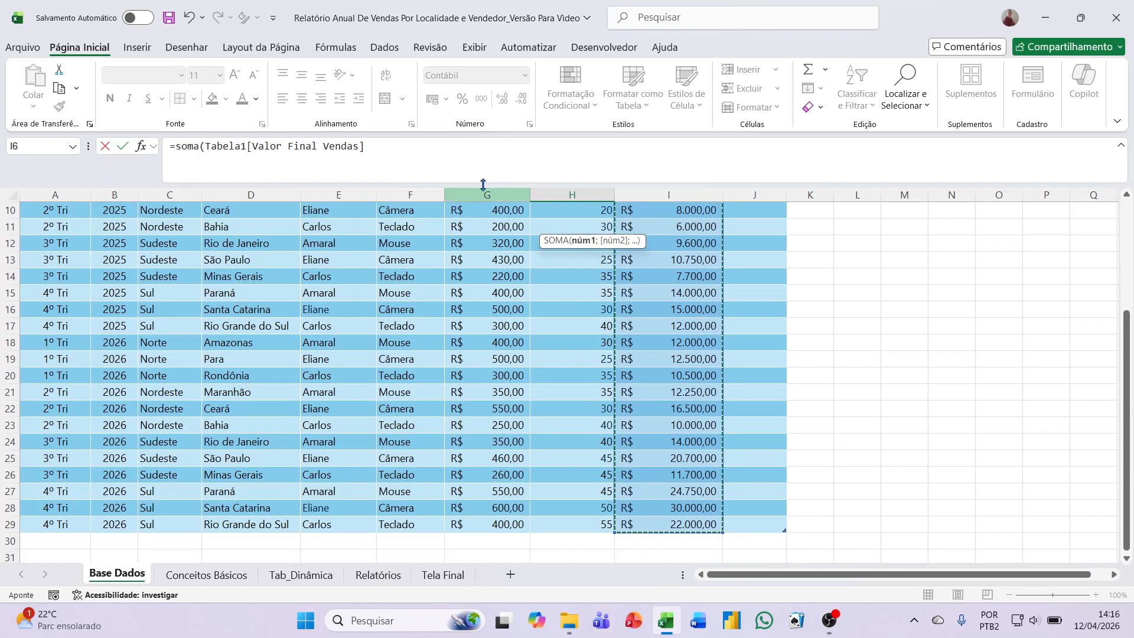
left_click(431, 149)
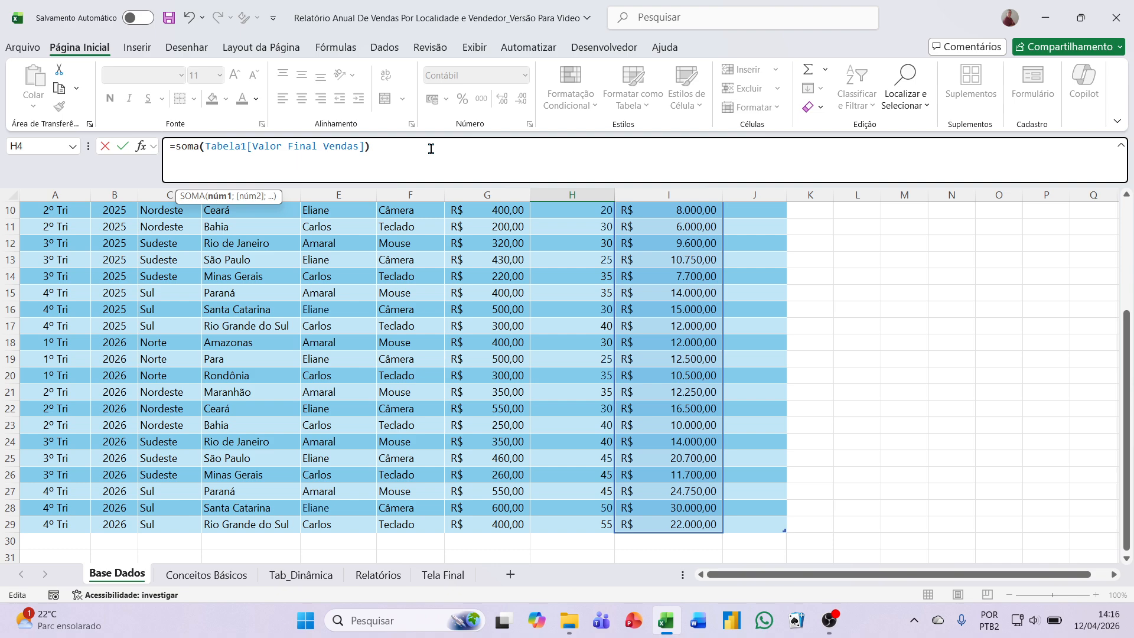
key("Return")
scroll(470, 243, "up", 1)
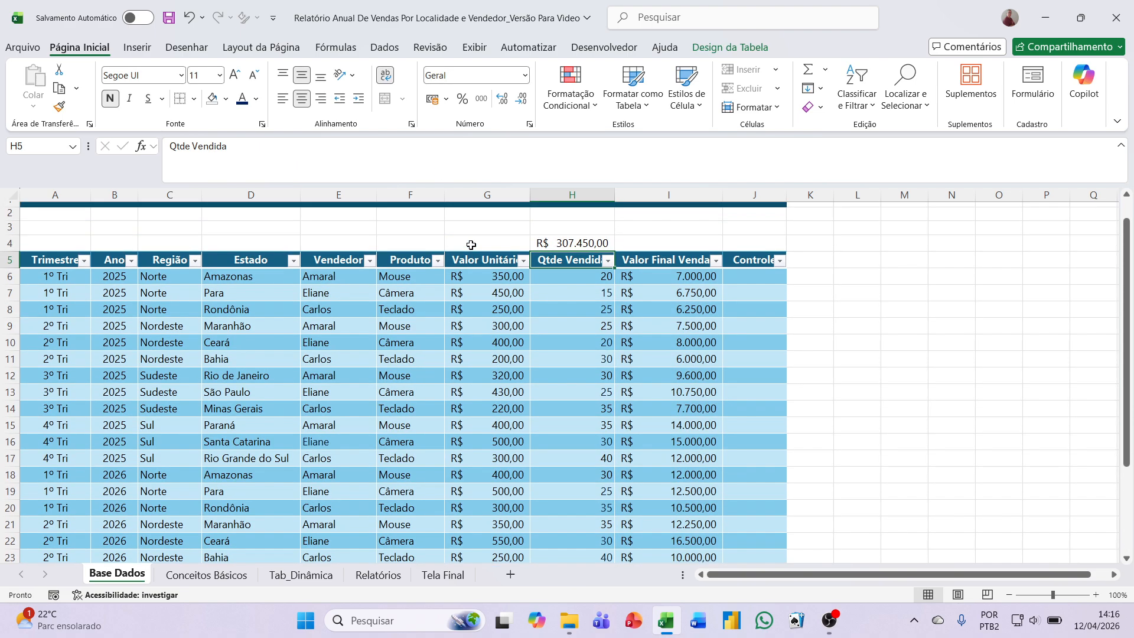
- Filter the table's Ano column to 2025 only and select the visible Valor Final Vendas values to check their sum
left_click(591, 244)
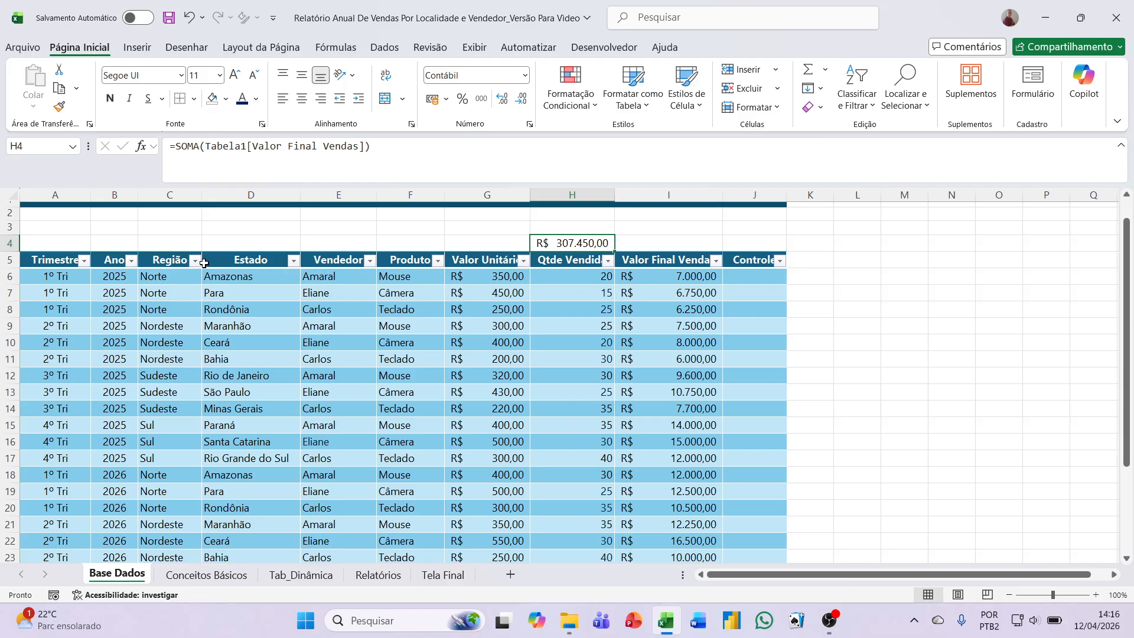
left_click(131, 261)
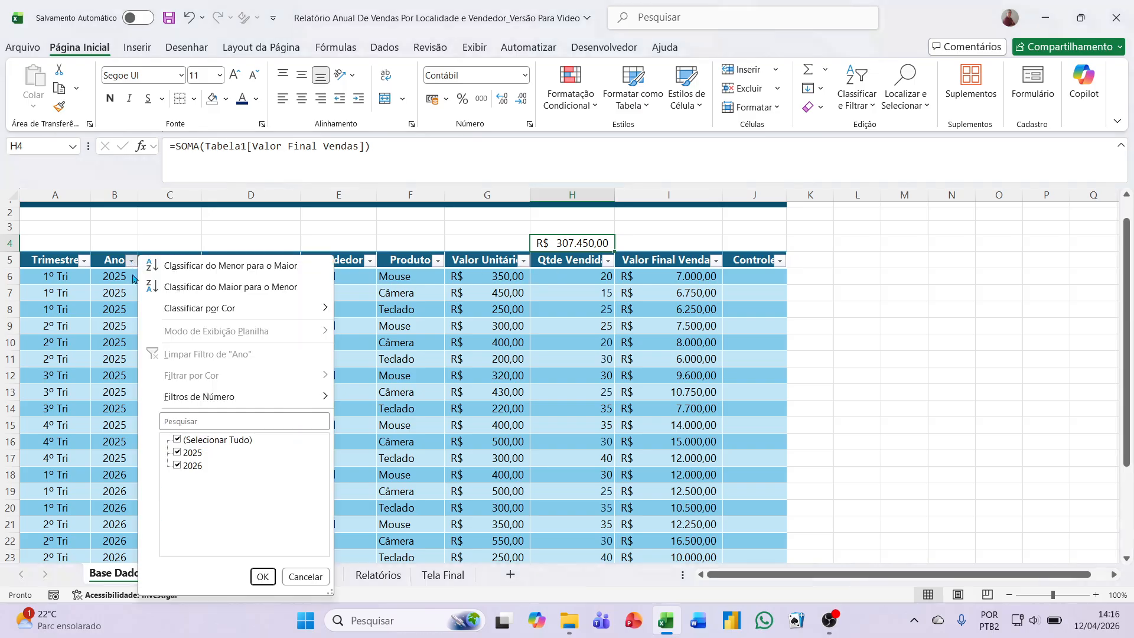
left_click(179, 440)
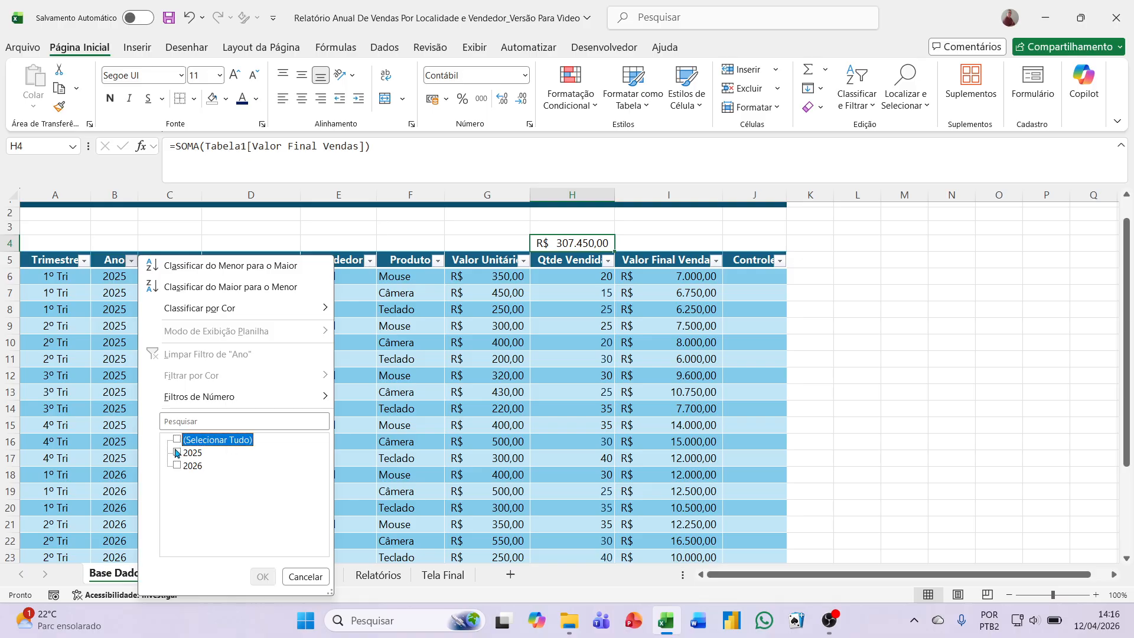
left_click(178, 452)
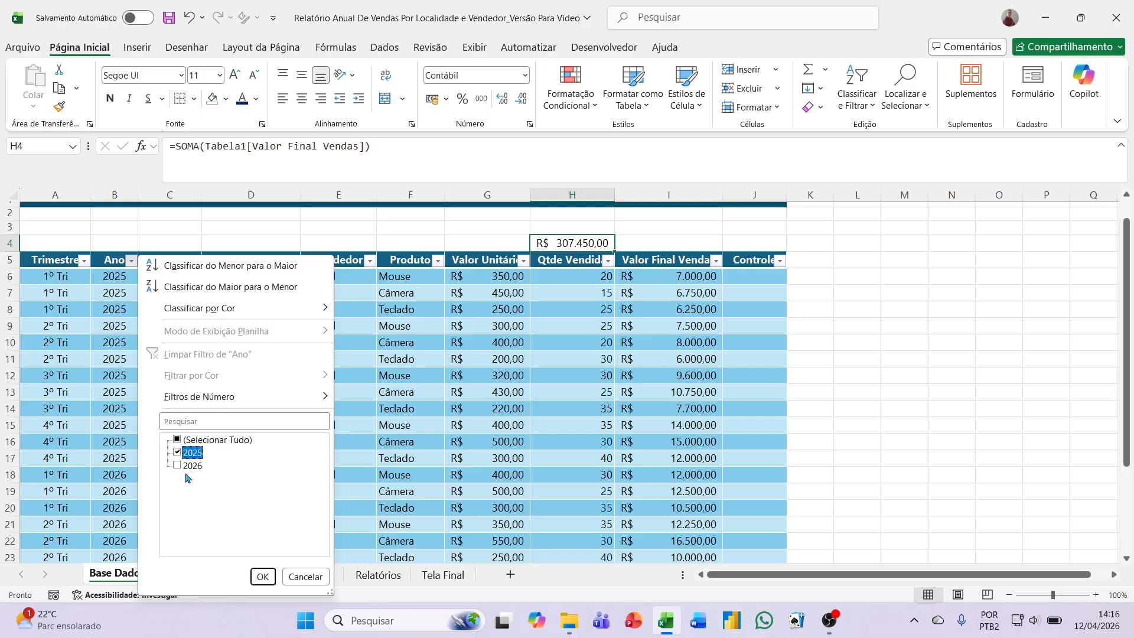
left_click(262, 576)
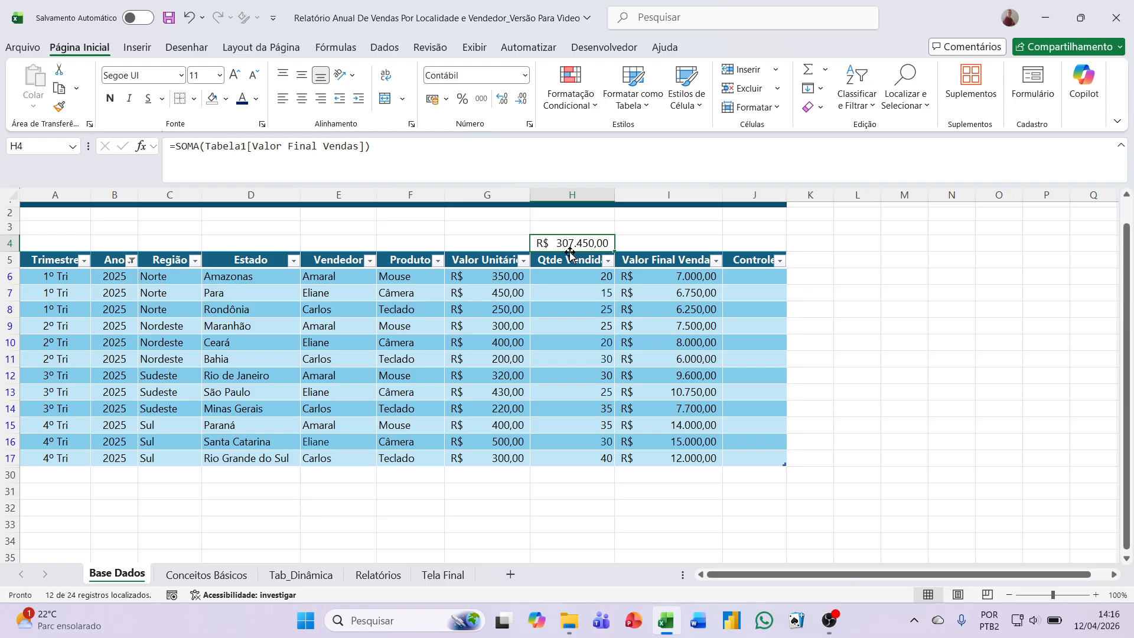
left_click_drag(641, 277, 659, 450)
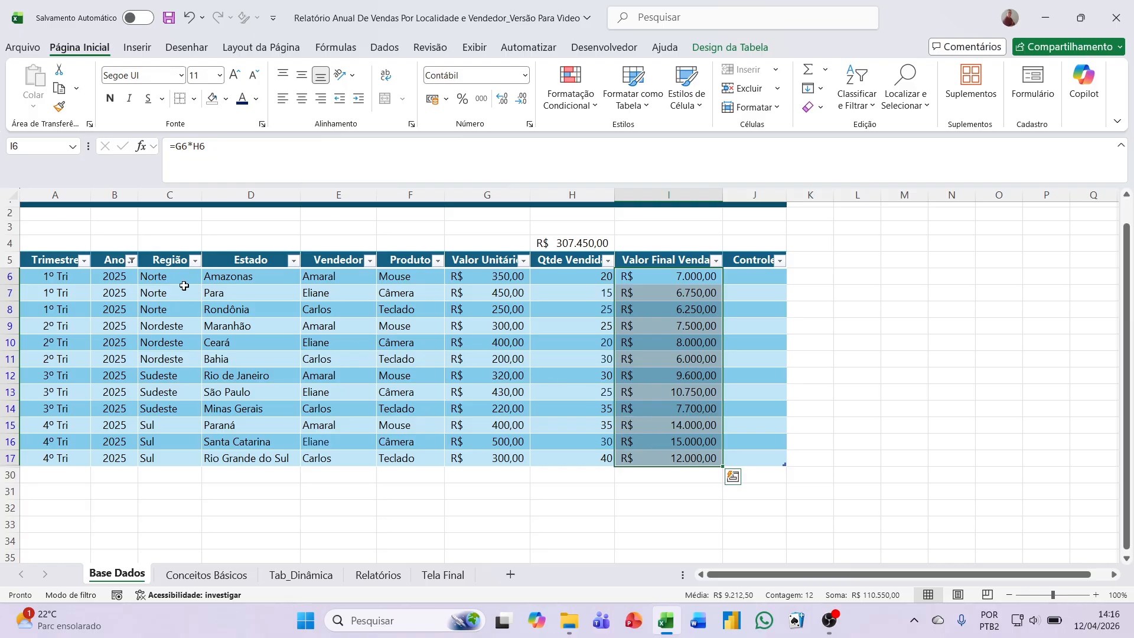
- Reset the Ano column filter to show all years in the table
left_click(131, 261)
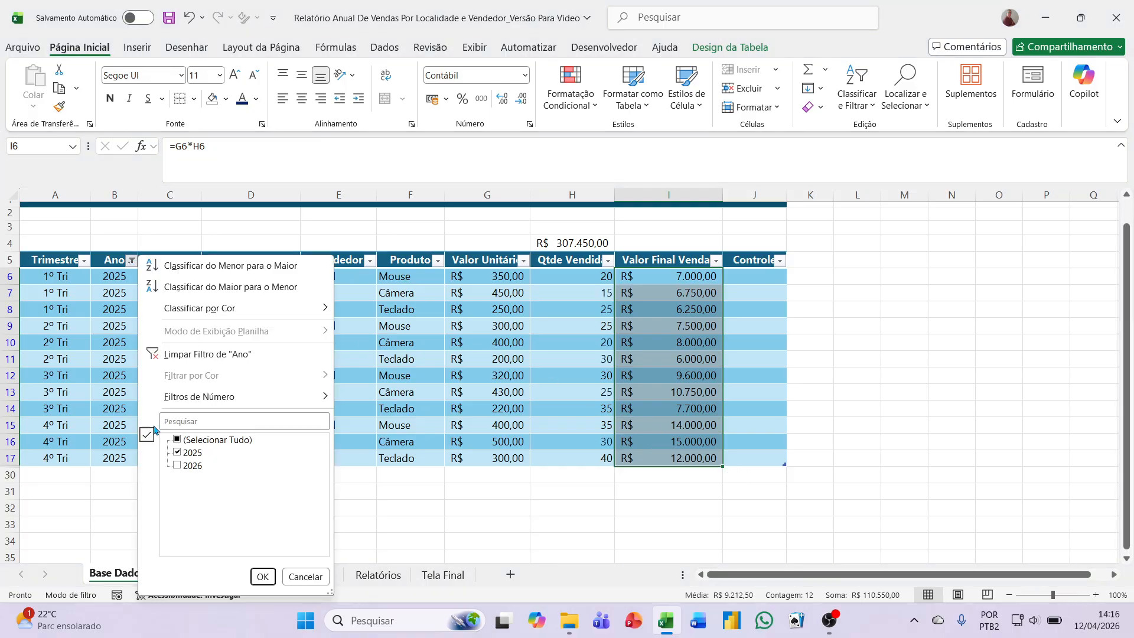
left_click(177, 440)
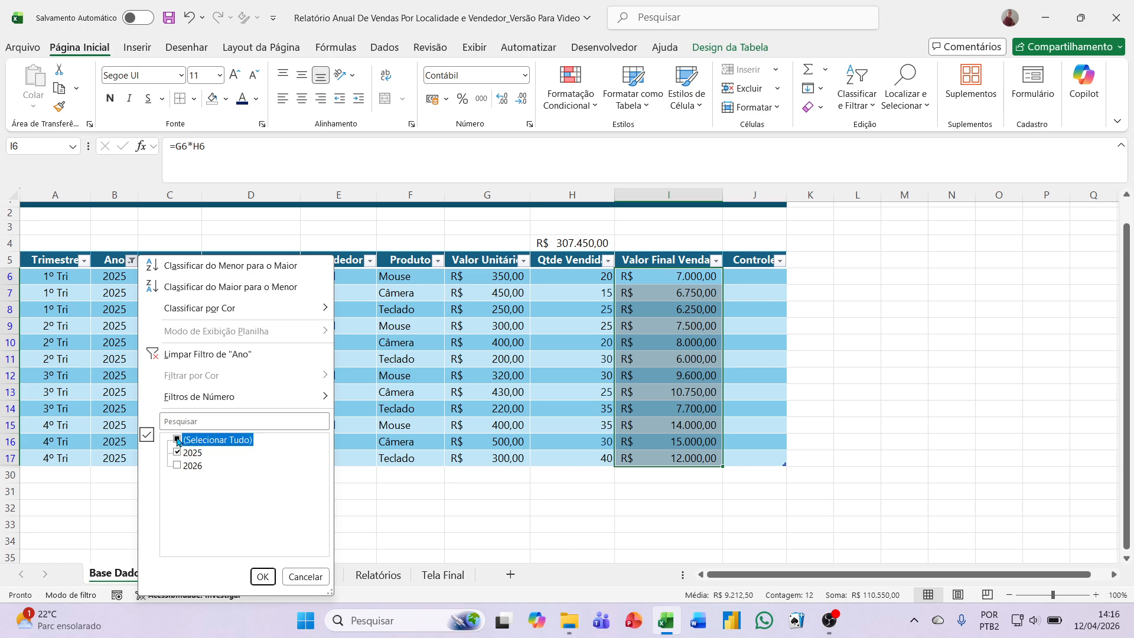
left_click(263, 577)
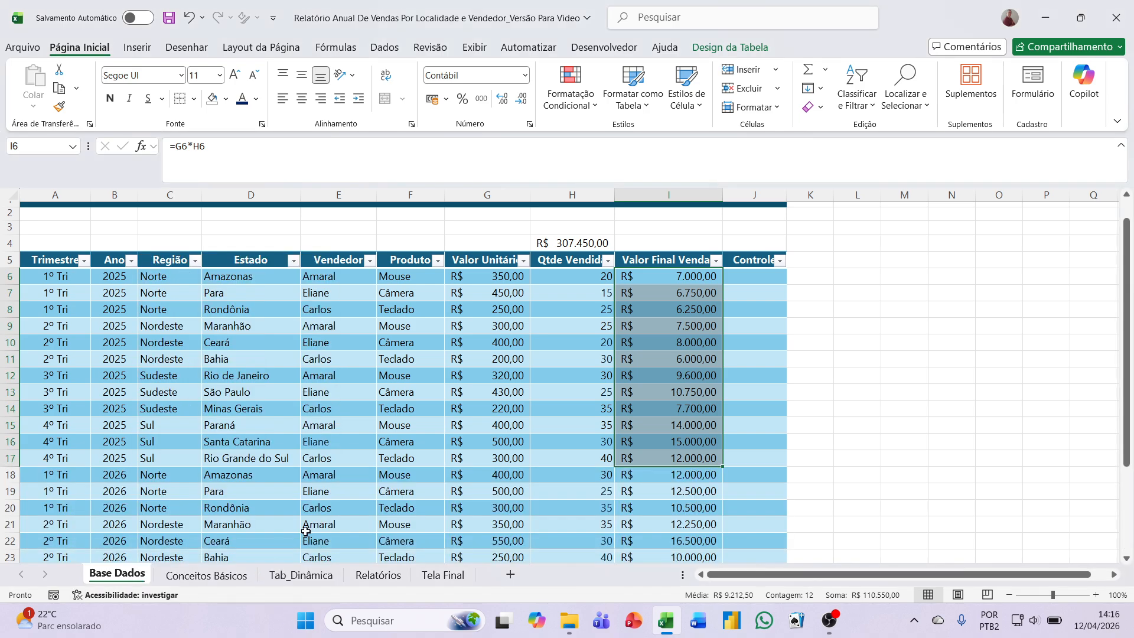
- Enter =SUBTOTAL(9;Tabela1[Valor Final Vendas]) in cell I4 to total only the visible final sales values
left_click(642, 248, "shift")
left_click(642, 248)
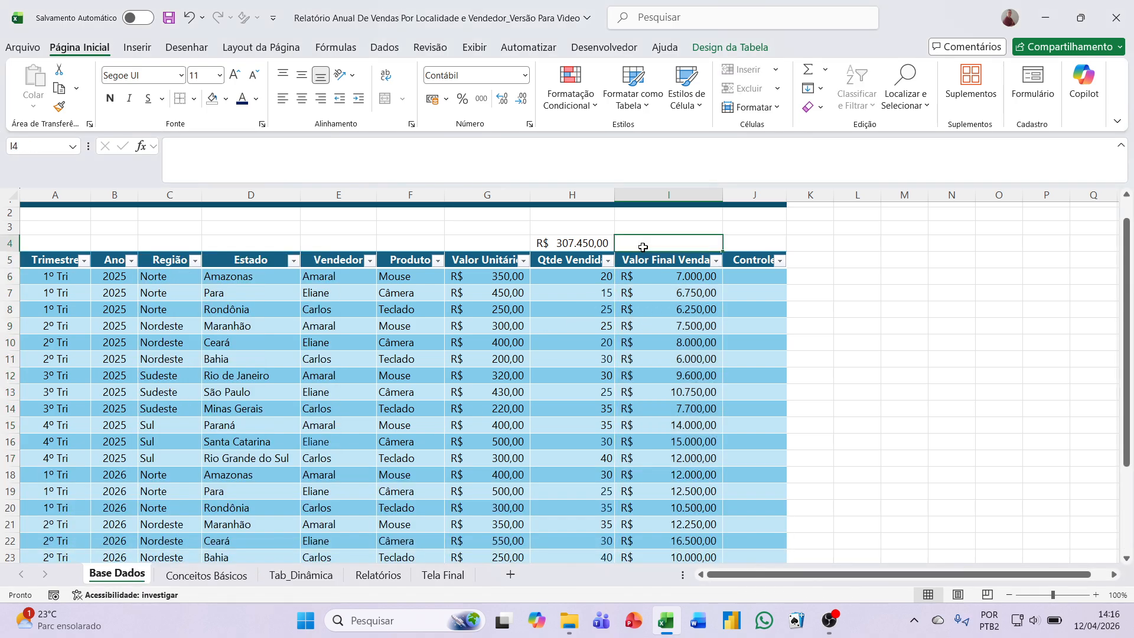
type("=")
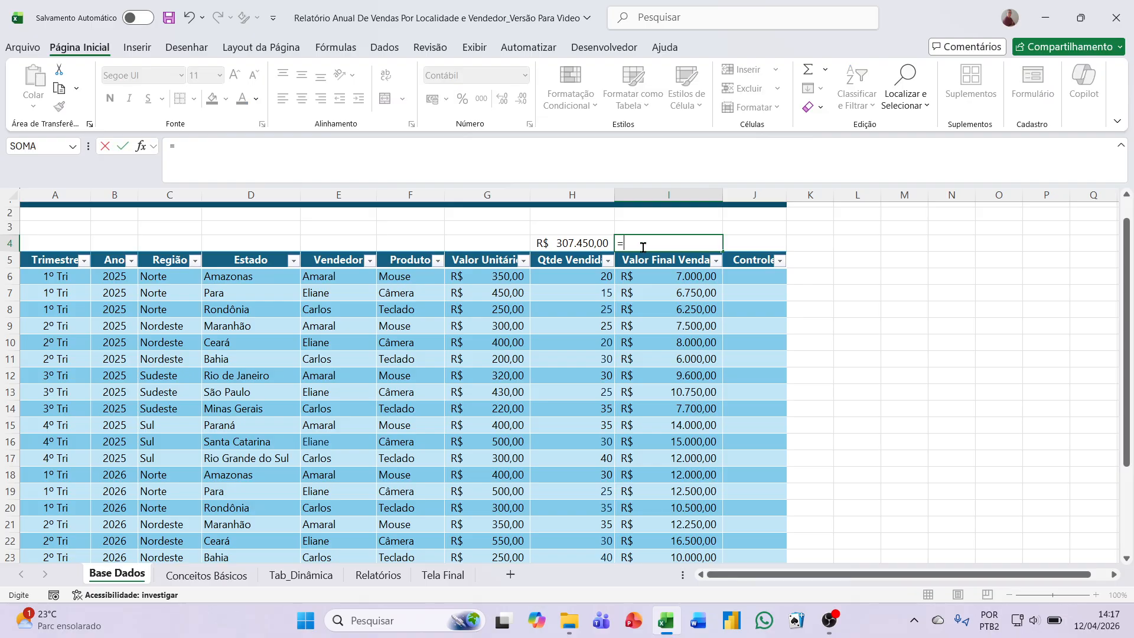
type("su")
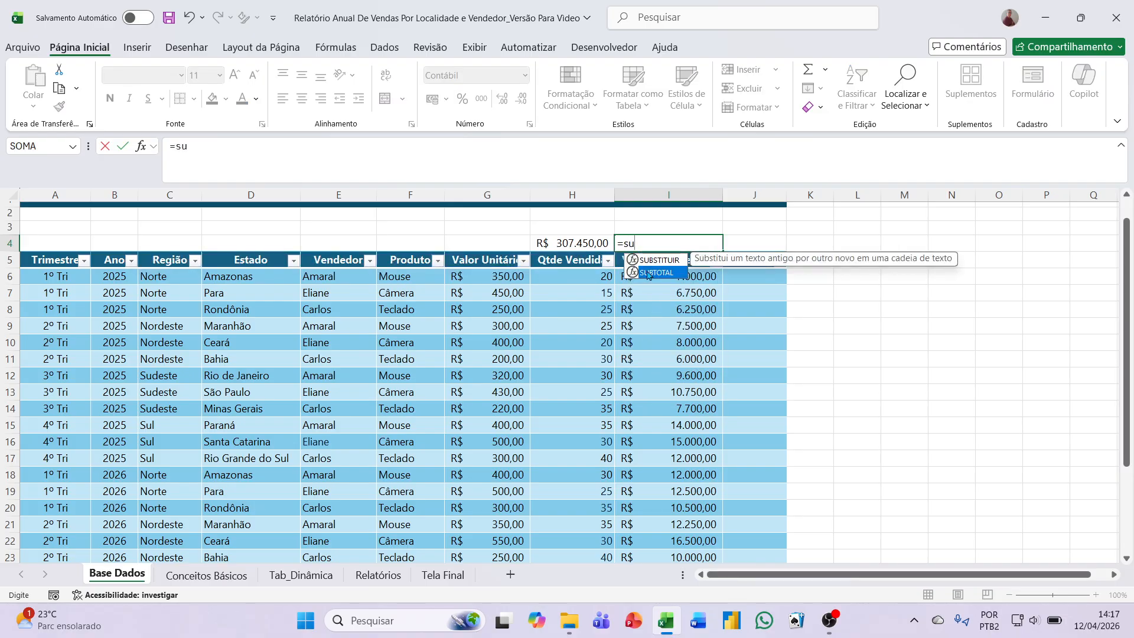
double_click(649, 272)
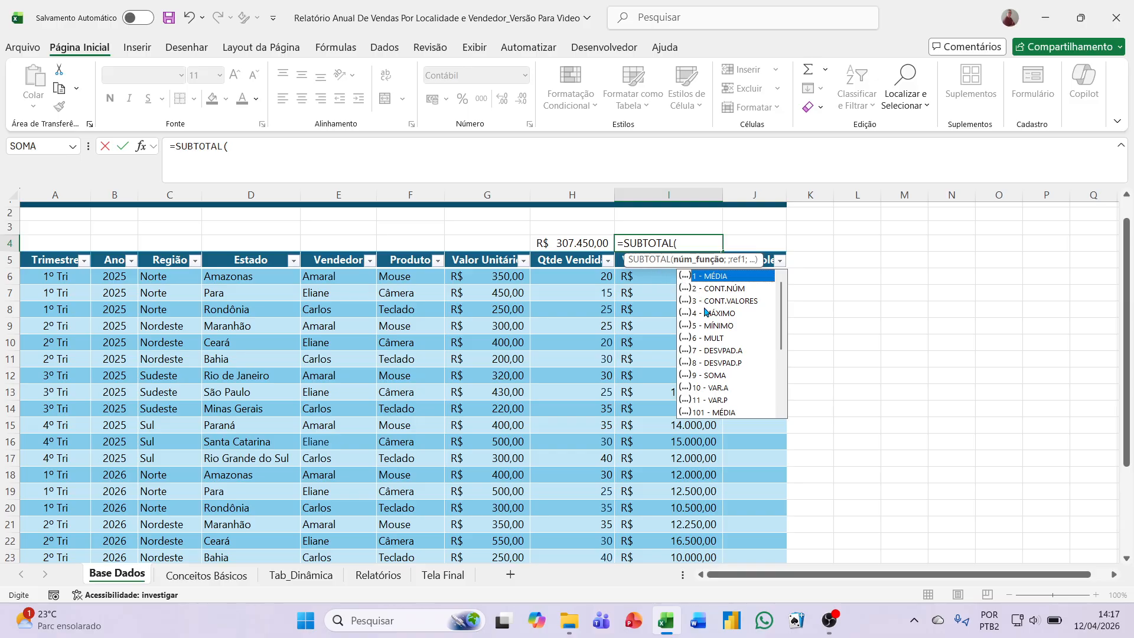
double_click(708, 376)
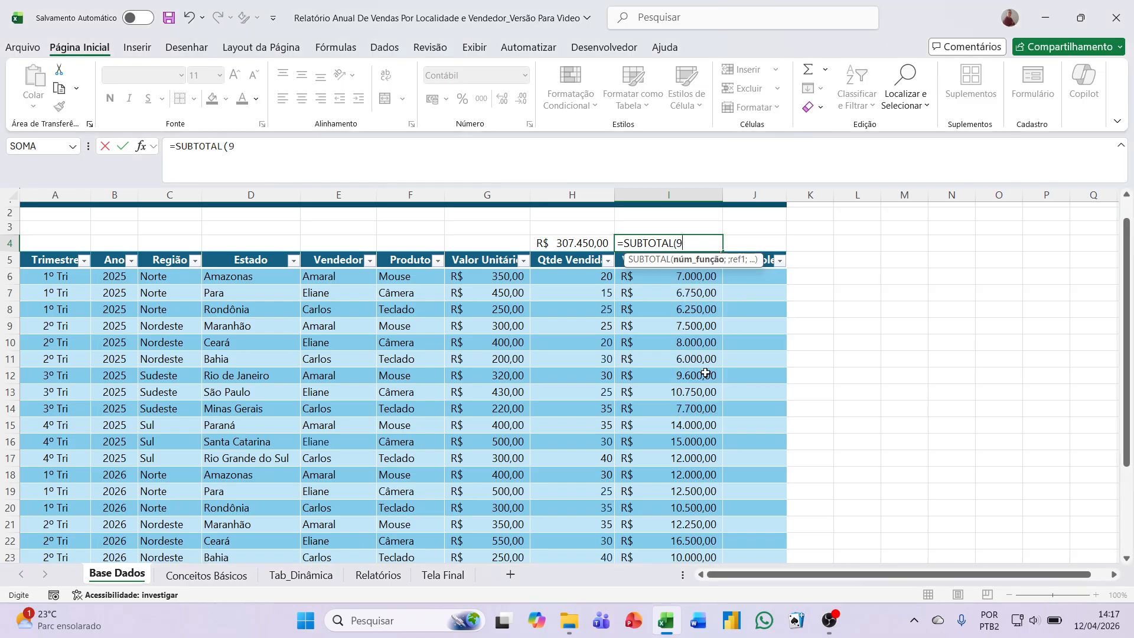
type(";")
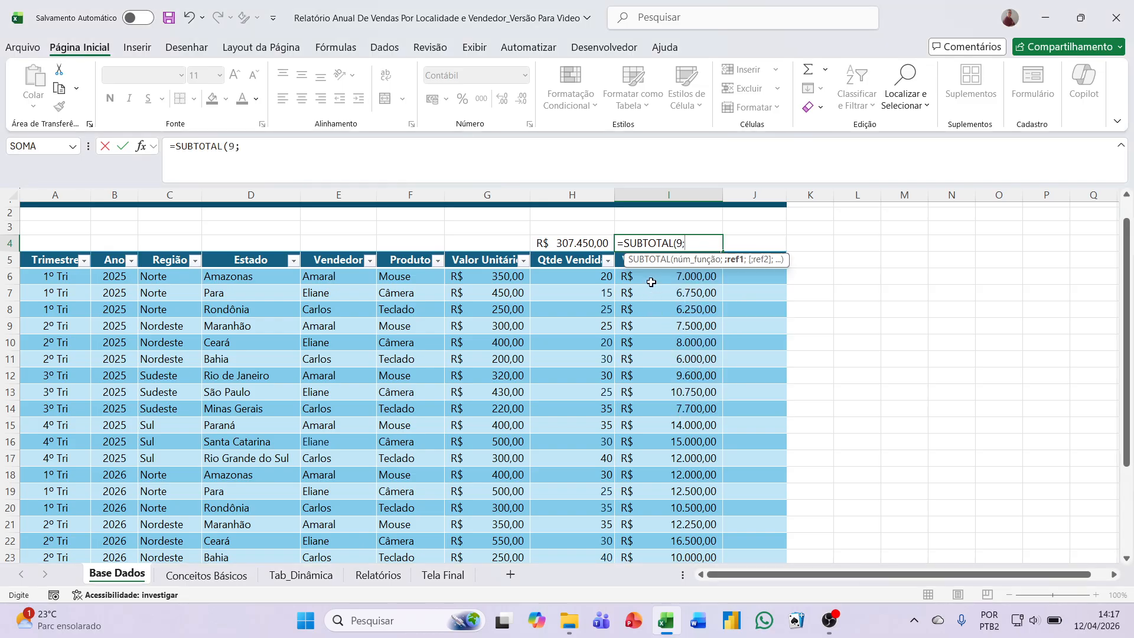
left_click_drag(650, 275, 654, 525)
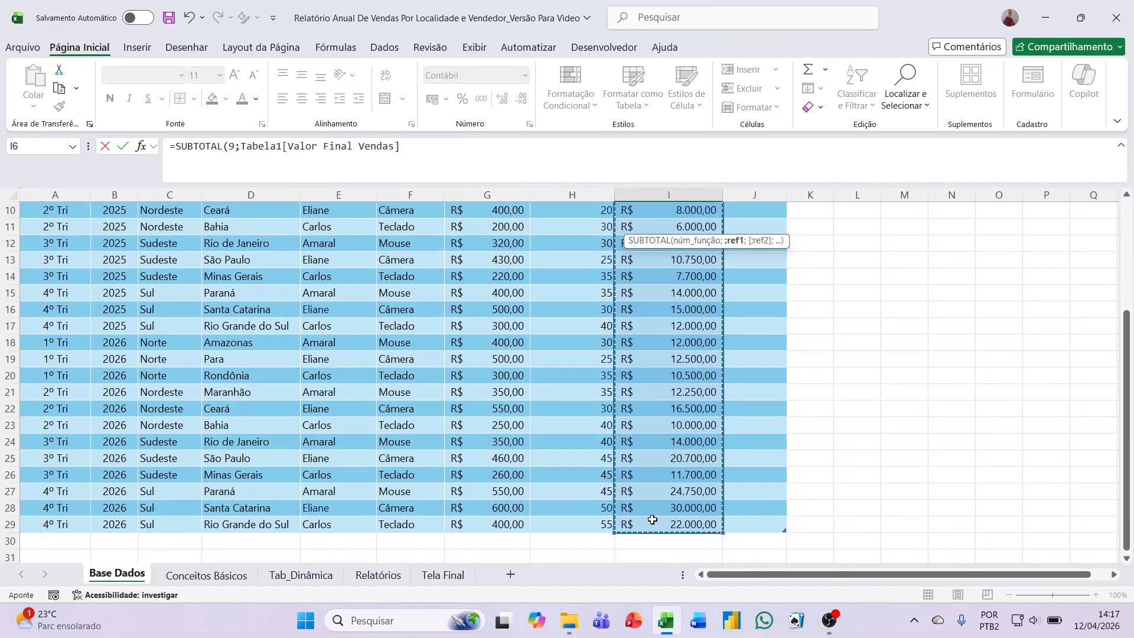
left_click(464, 140)
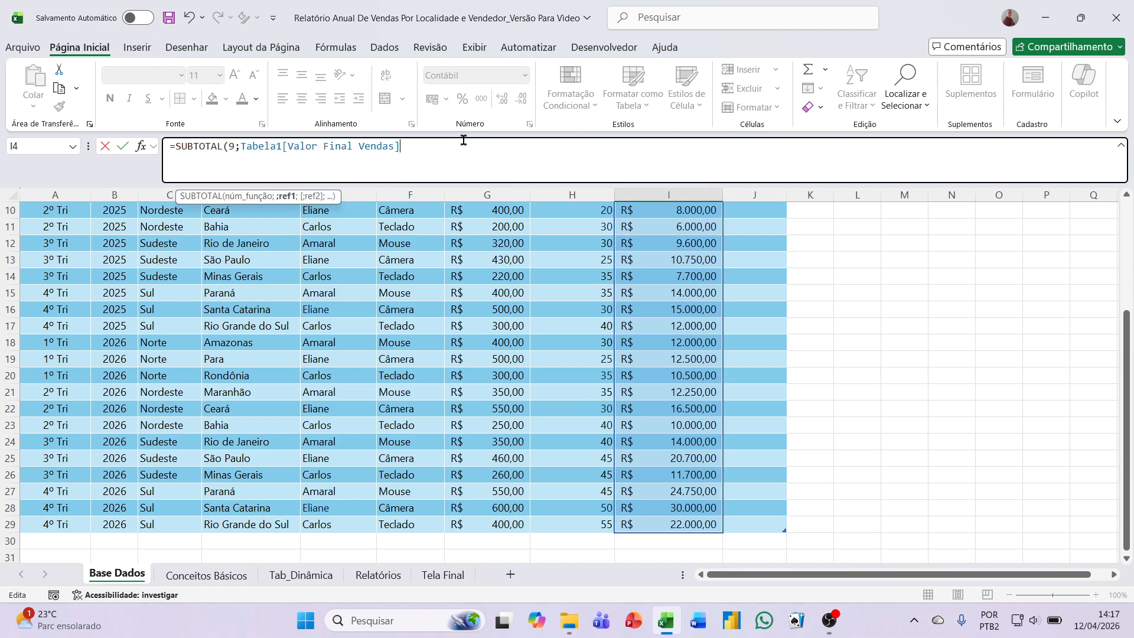
key("Return")
scroll(468, 191, "up", 1)
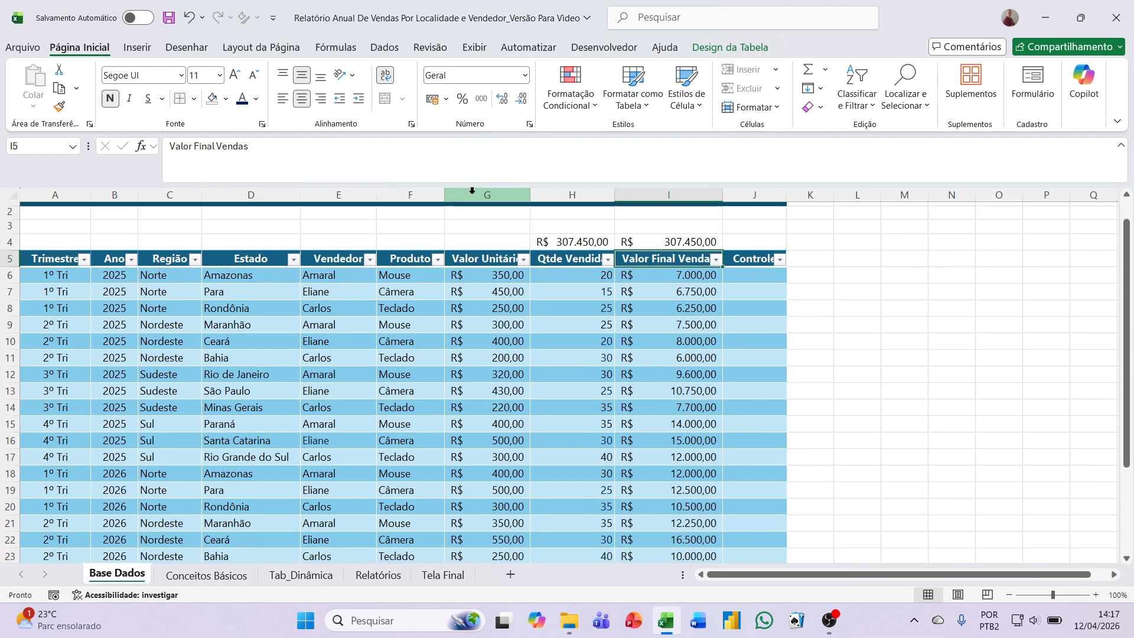
- Filter the Ano column to 2025 and select the visible Valor Final Vendas values to compare their sum with the subtotal in I4
left_click(627, 247)
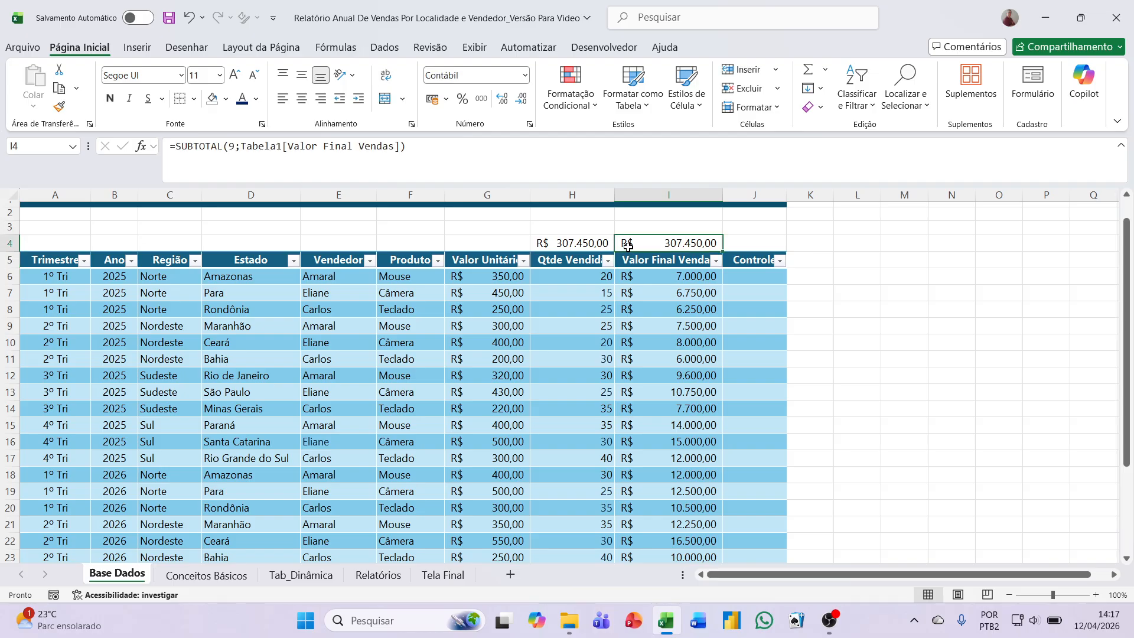
left_click(130, 260)
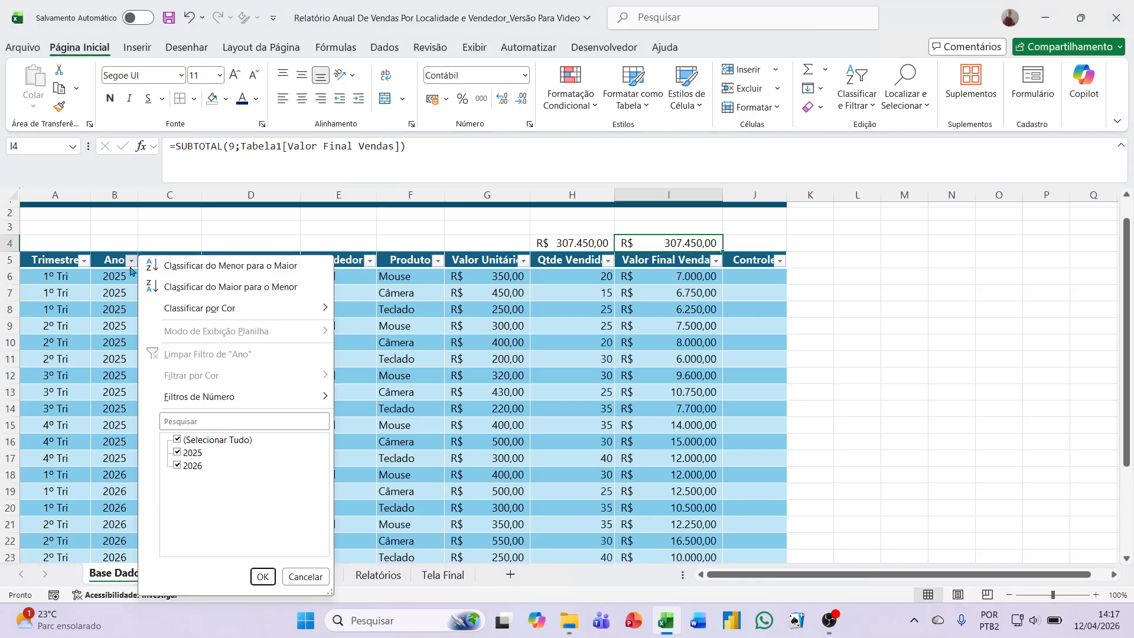
left_click(177, 440)
left_click(178, 453)
left_click(263, 577)
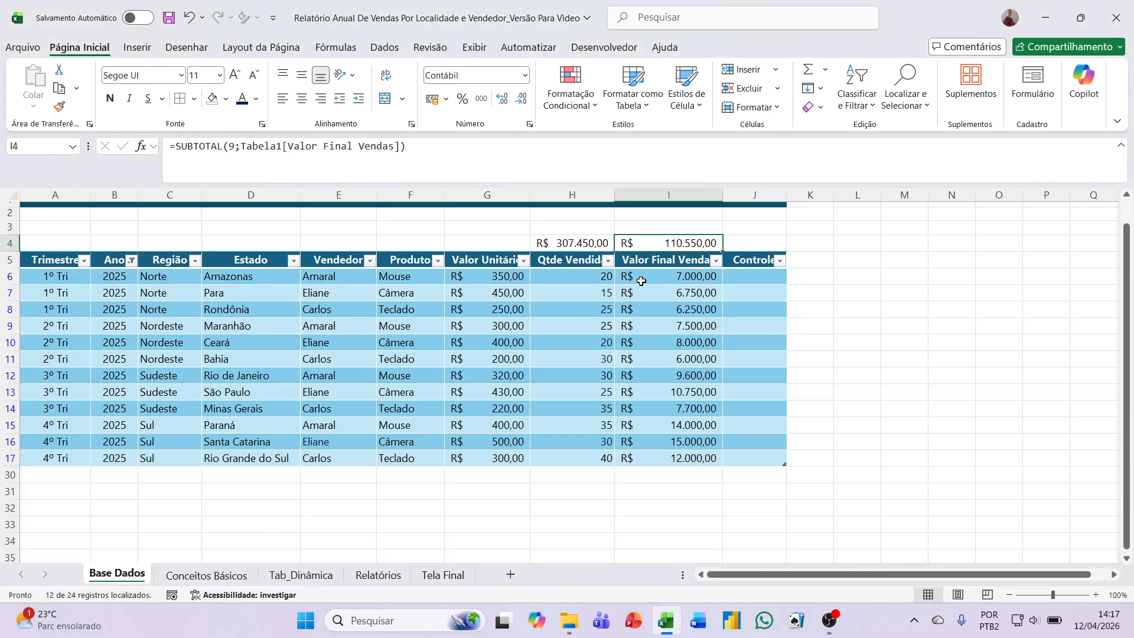
left_click_drag(643, 277, 656, 451)
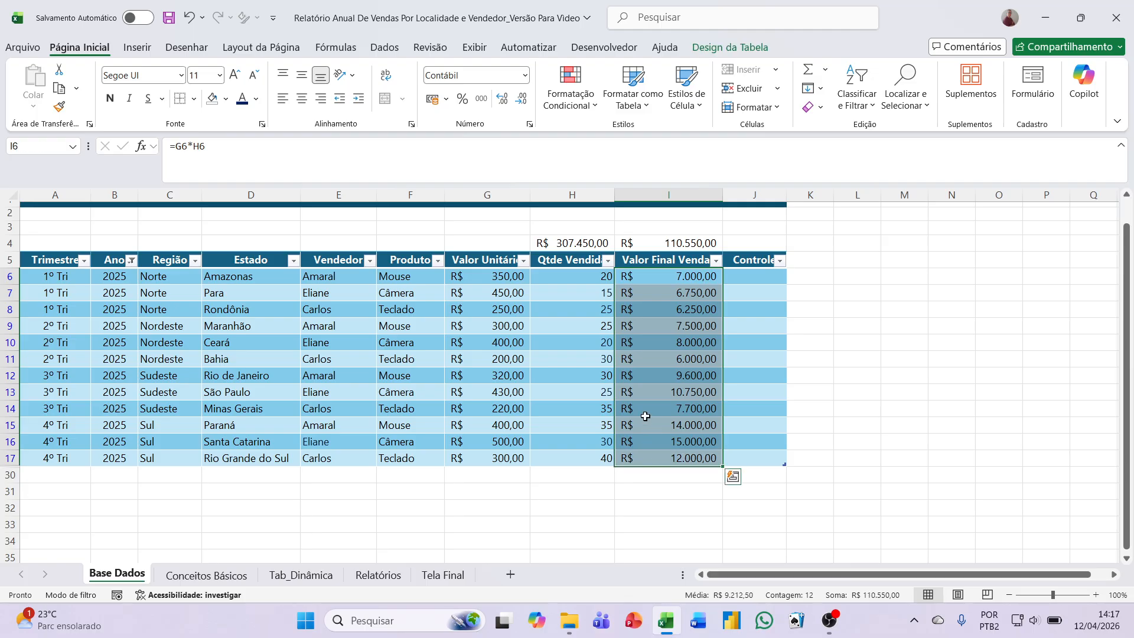
scroll(644, 411, "up", 1)
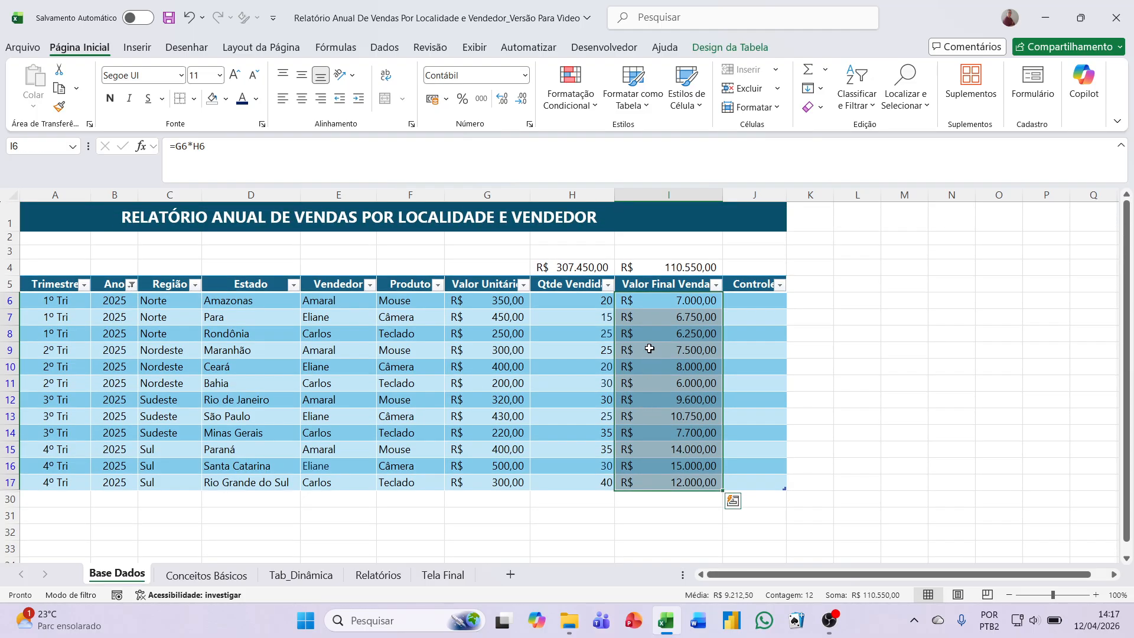
- Remove the 2025 restriction from the Ano column by selecting all years again
left_click(132, 285)
left_click(176, 456)
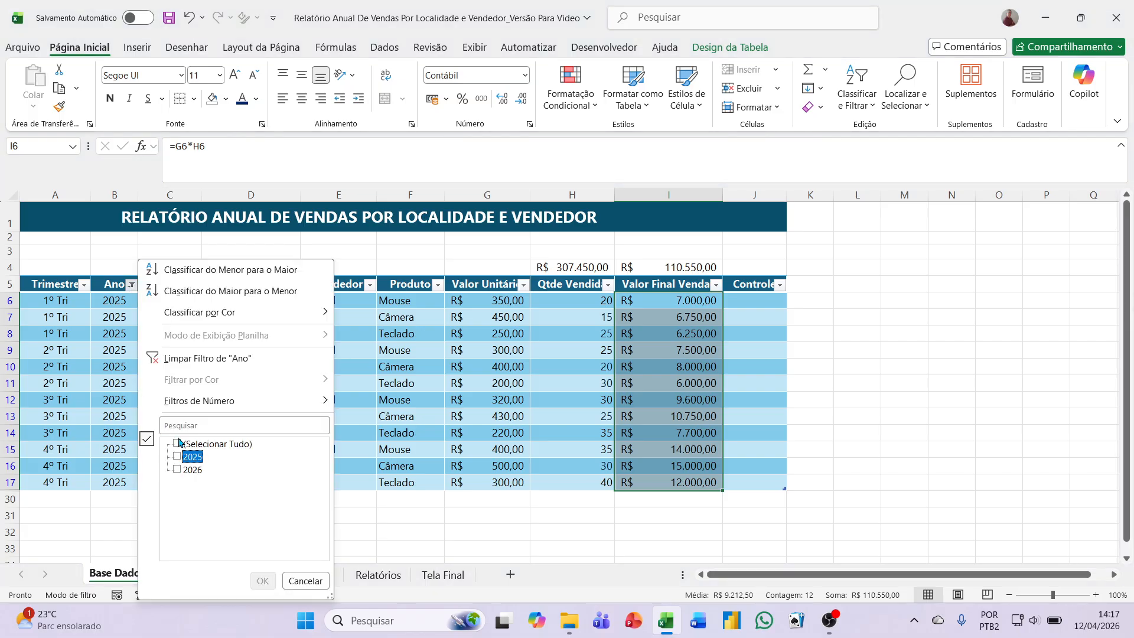
left_click(177, 443)
left_click(263, 581)
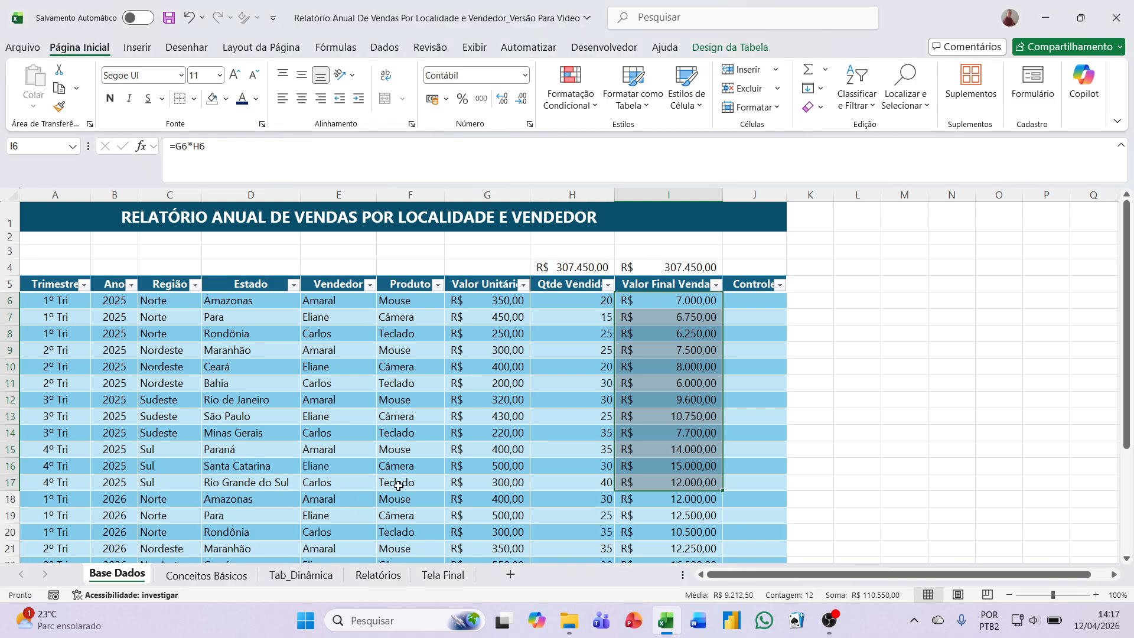
left_click(746, 298)
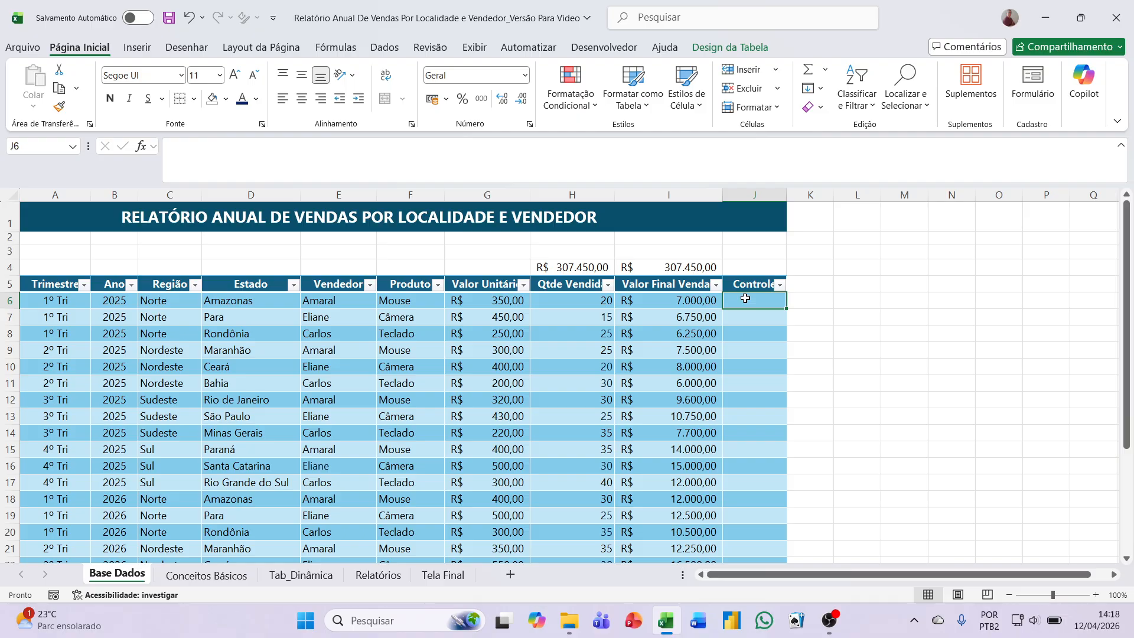
type("=")
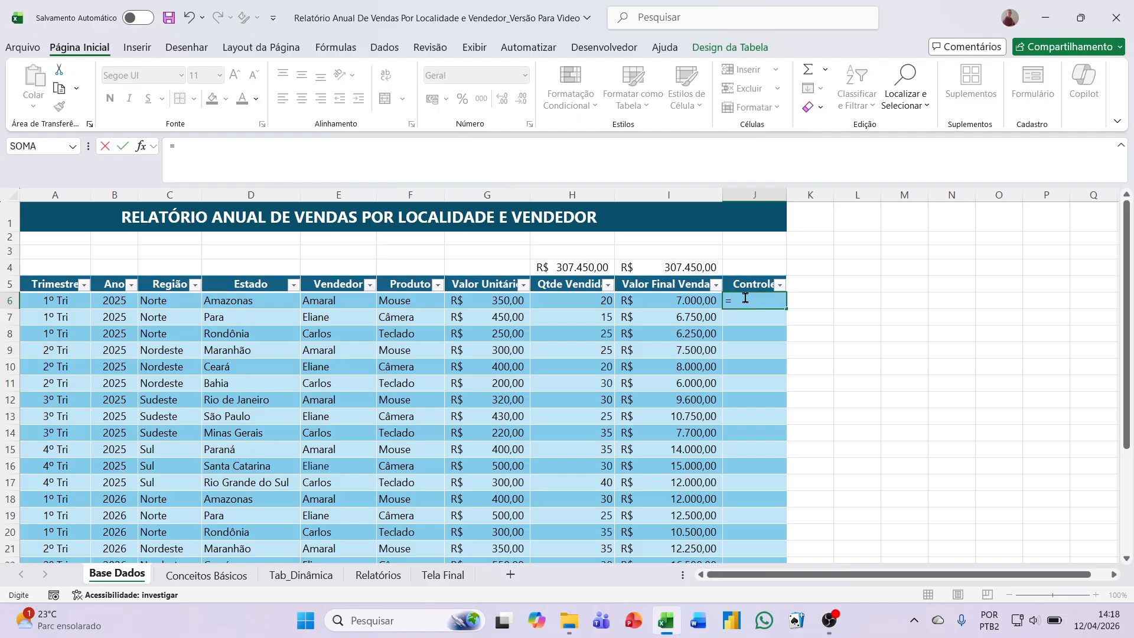
type("sub")
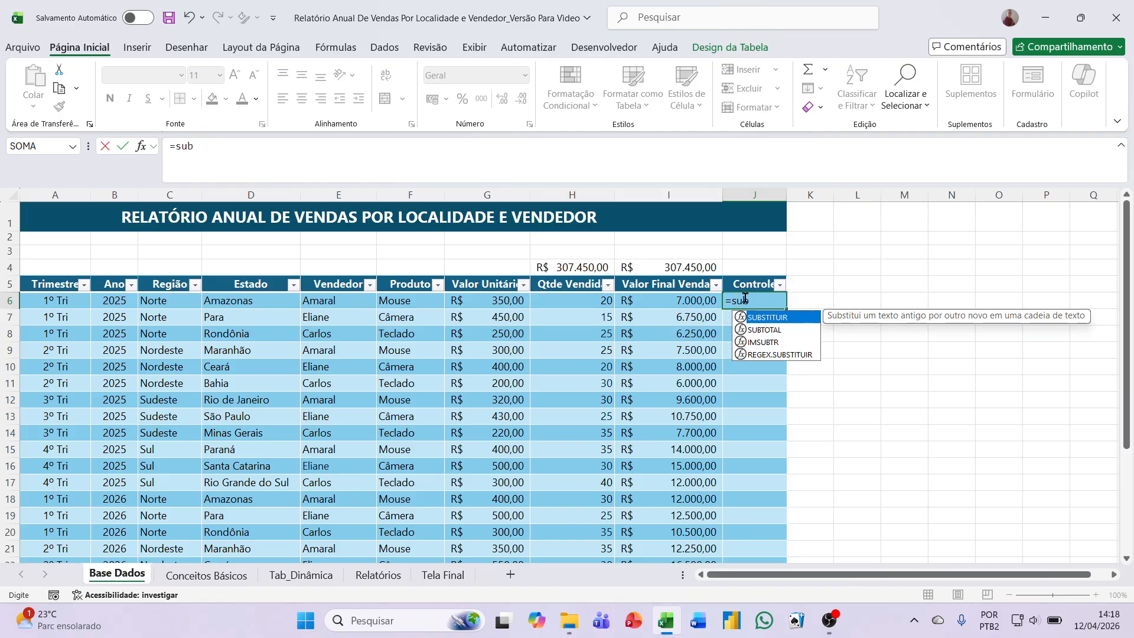
double_click(761, 331)
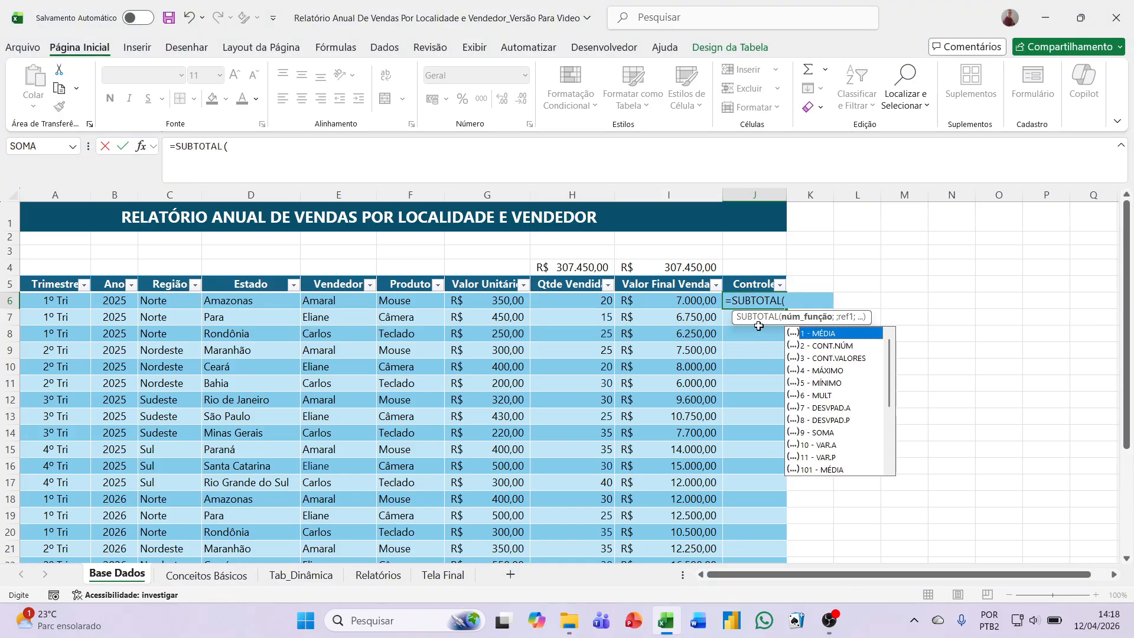
double_click(808, 359)
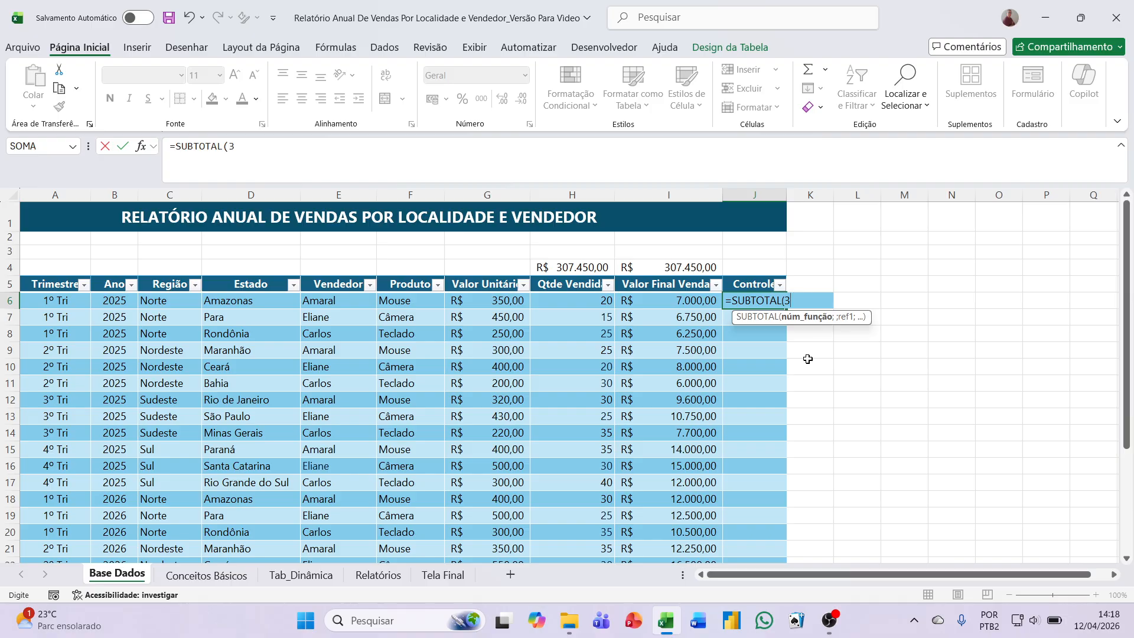
type(";")
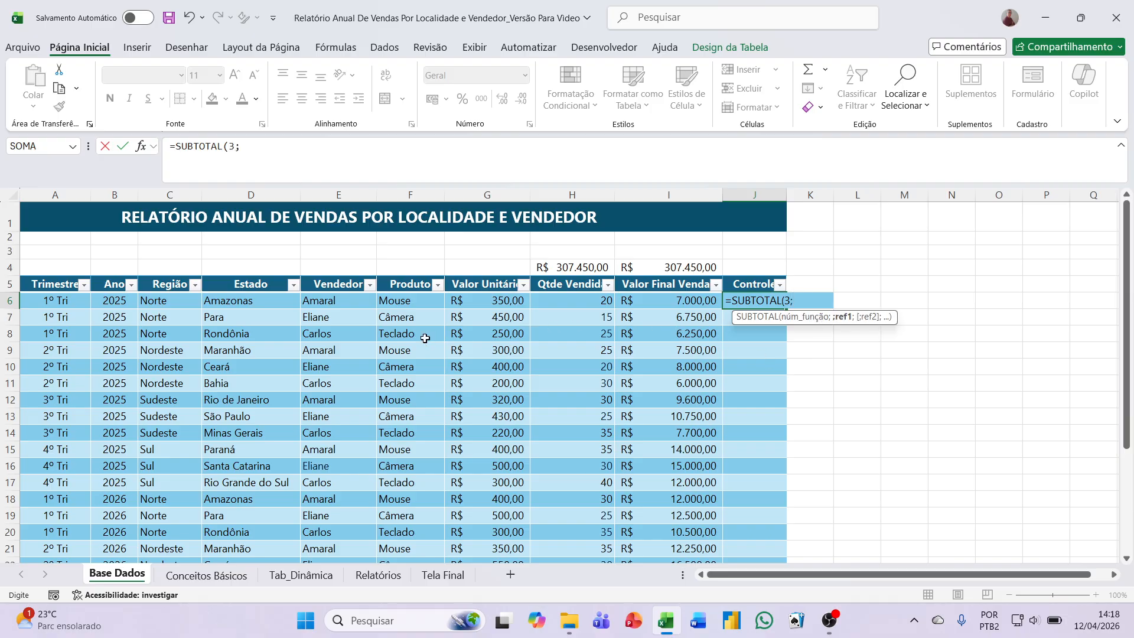
left_click(327, 299)
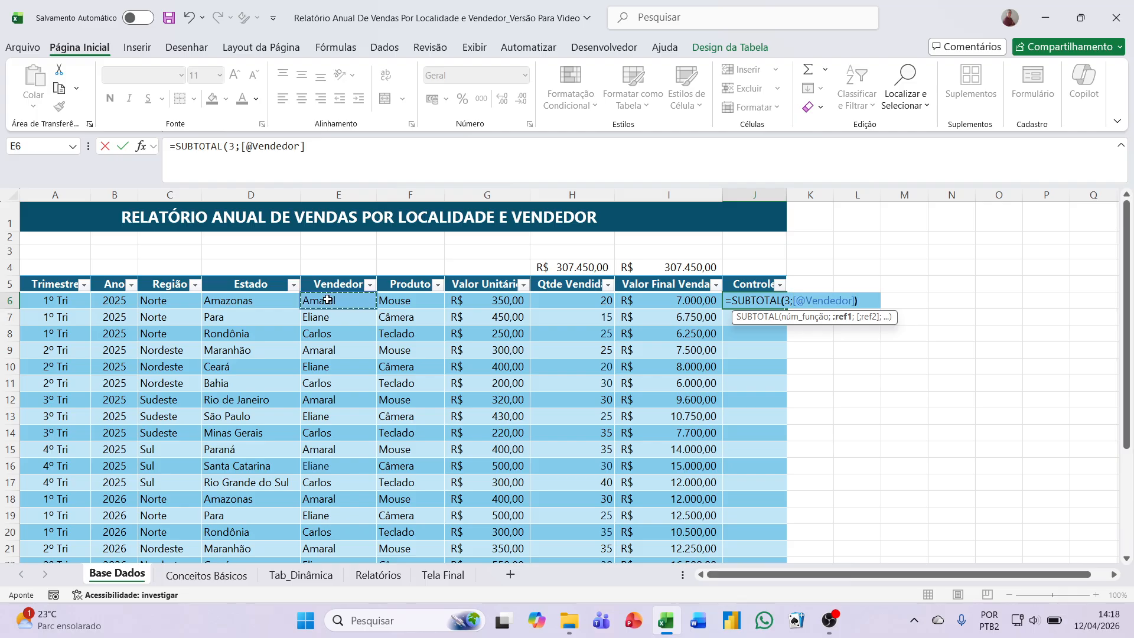
key("Return")
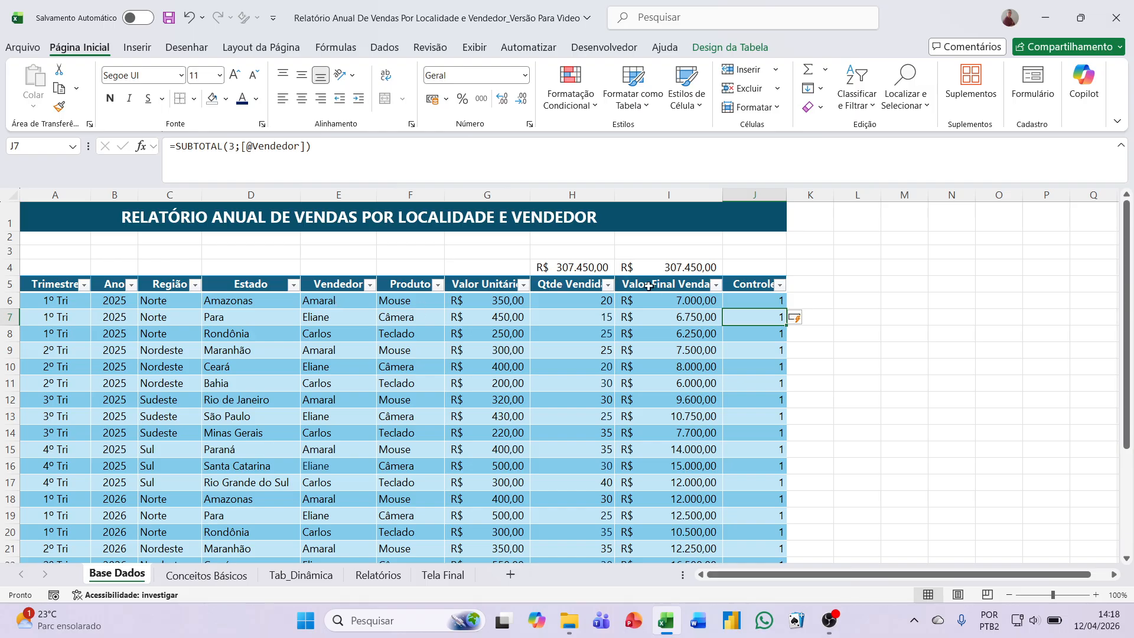
left_click(735, 300)
scroll(734, 300, "down", 5)
scroll(735, 300, "up", 4)
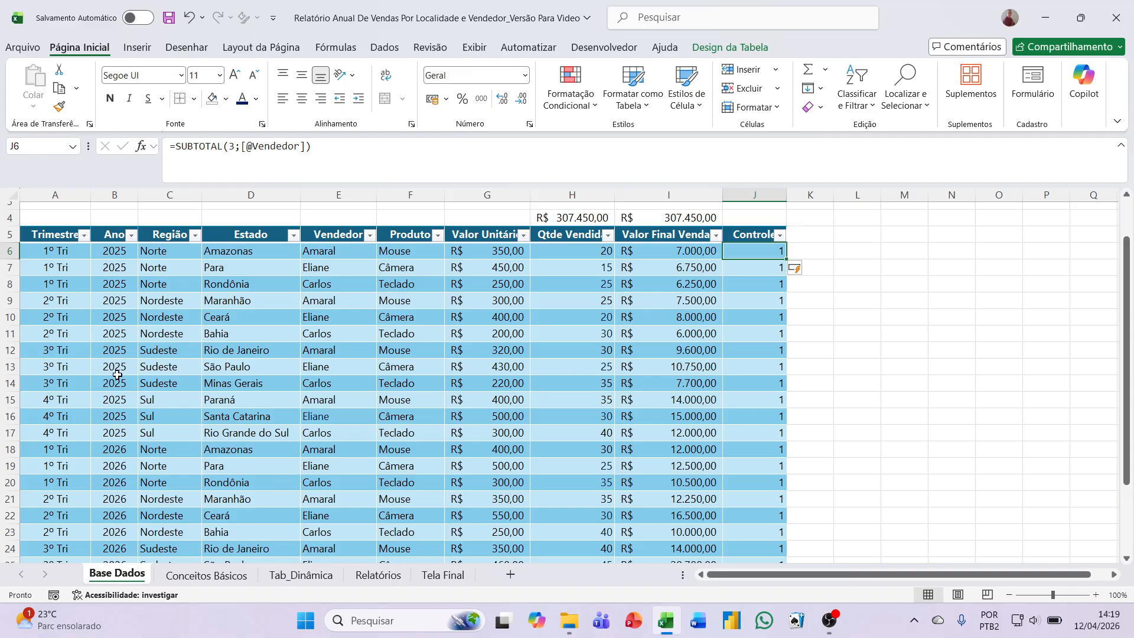
- Select the whole table with its headers and insert a PivotTable from Tabela1 on the existing Tab_Dinâmica sheet at cell B5
left_click(59, 237)
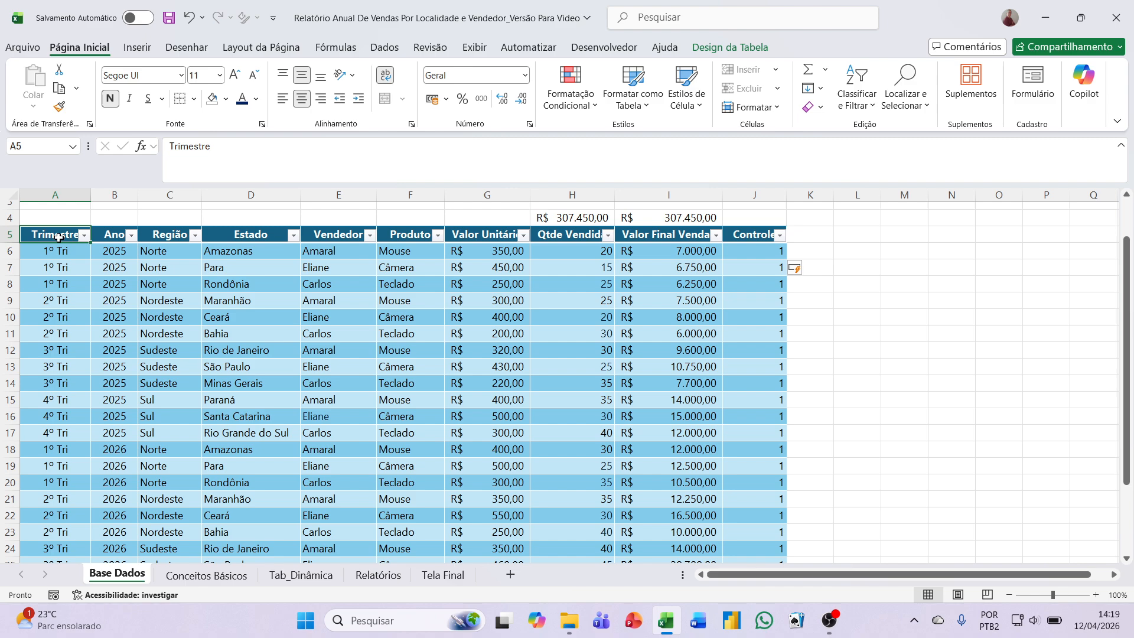
key("ctrl+shift+End")
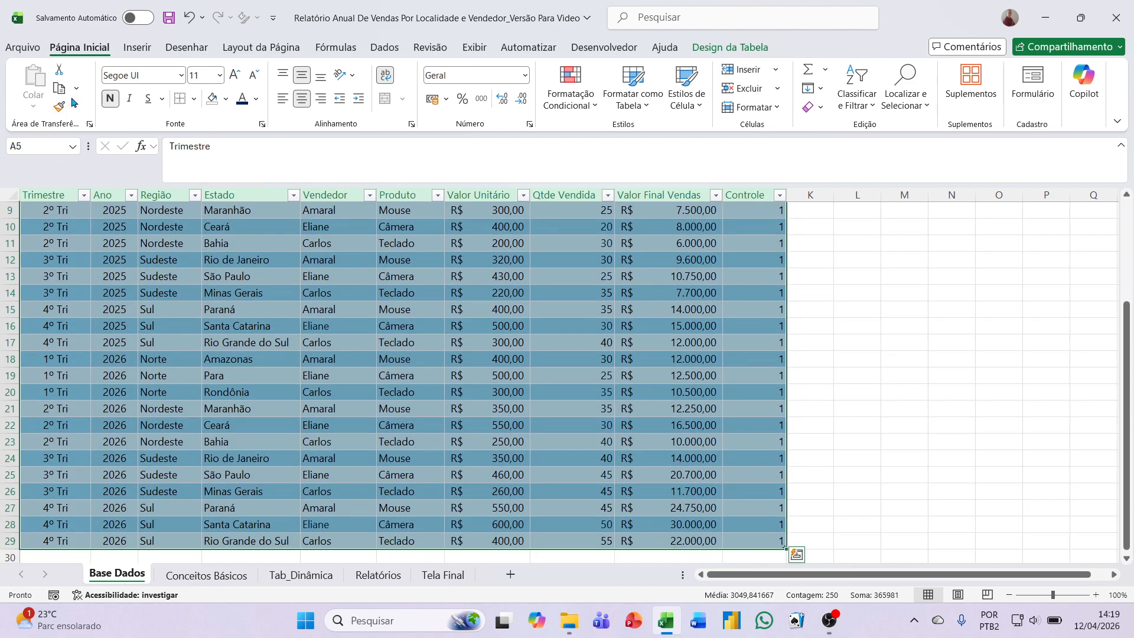
left_click(138, 47)
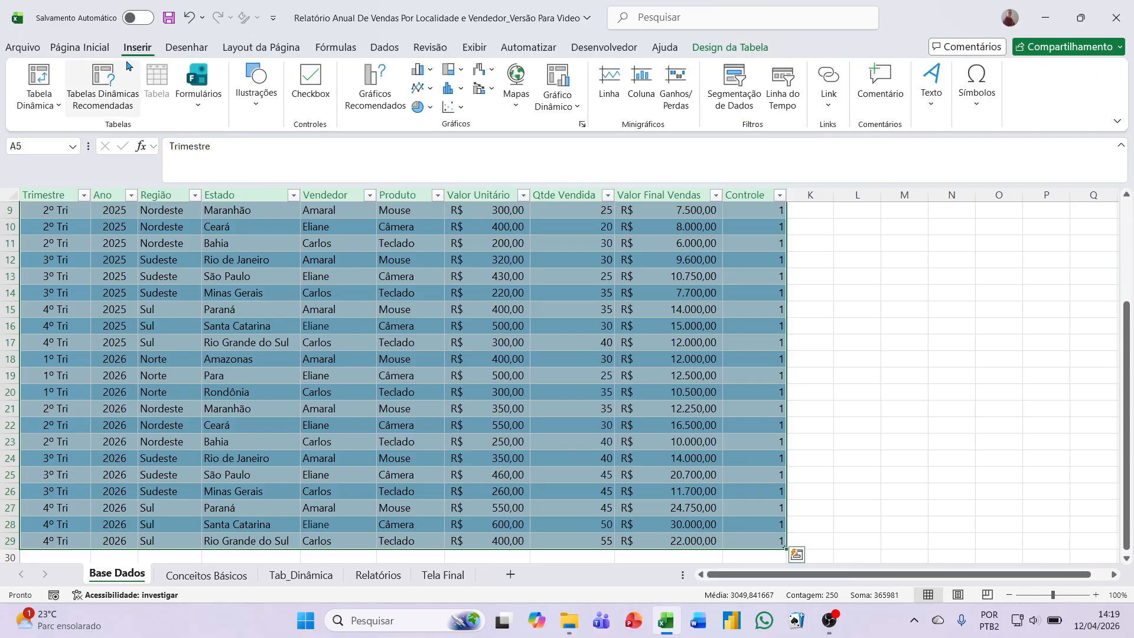
left_click(40, 79)
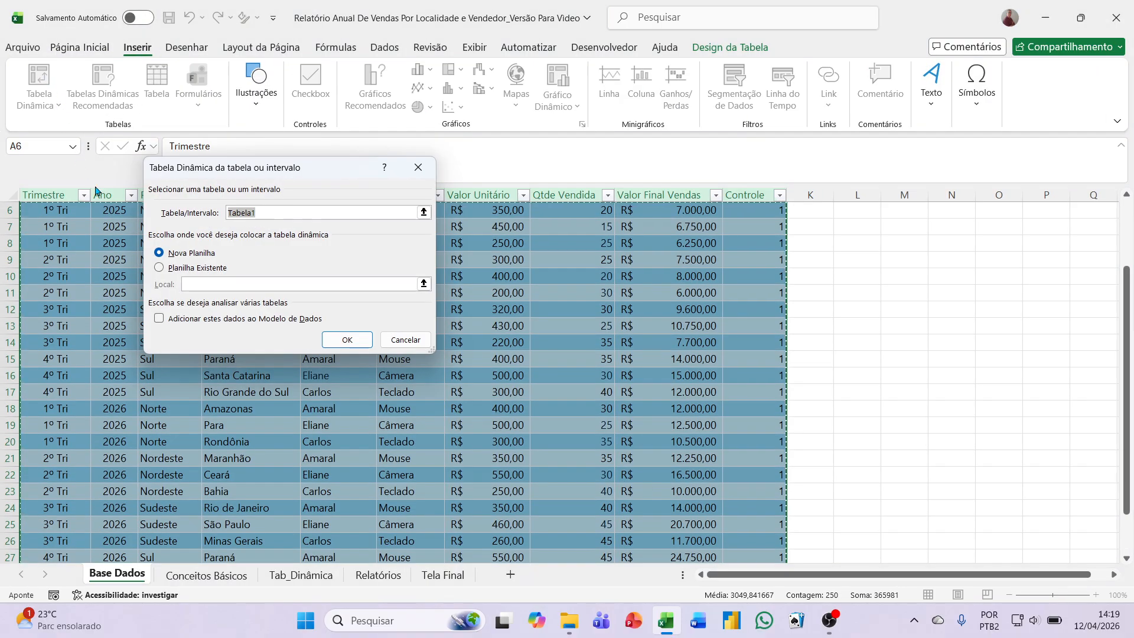
left_click(159, 268)
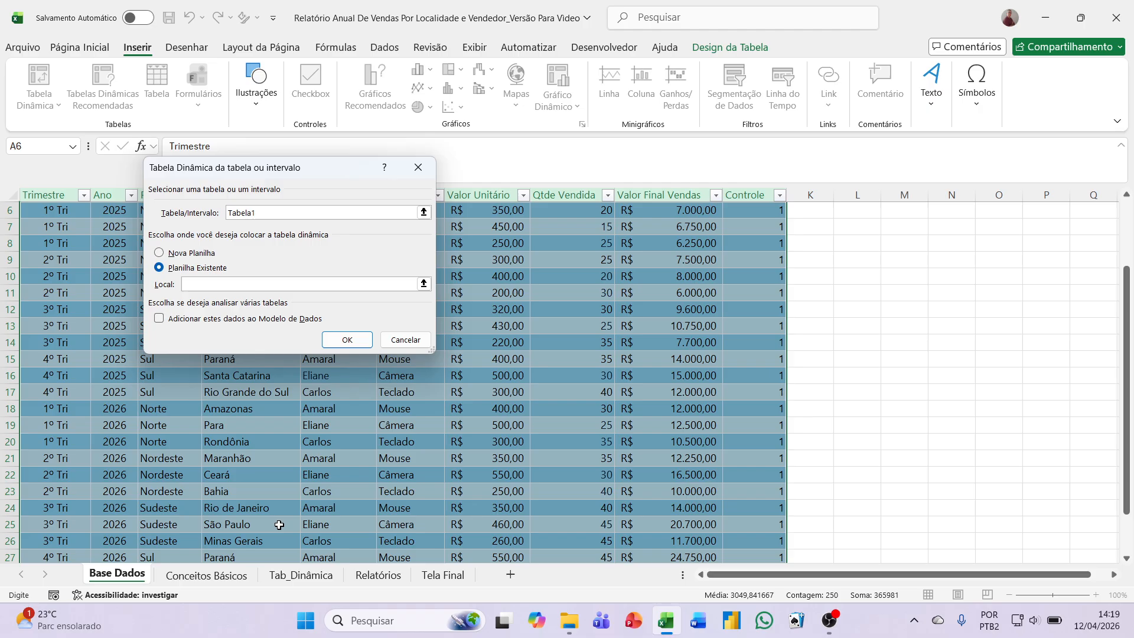
left_click(297, 575)
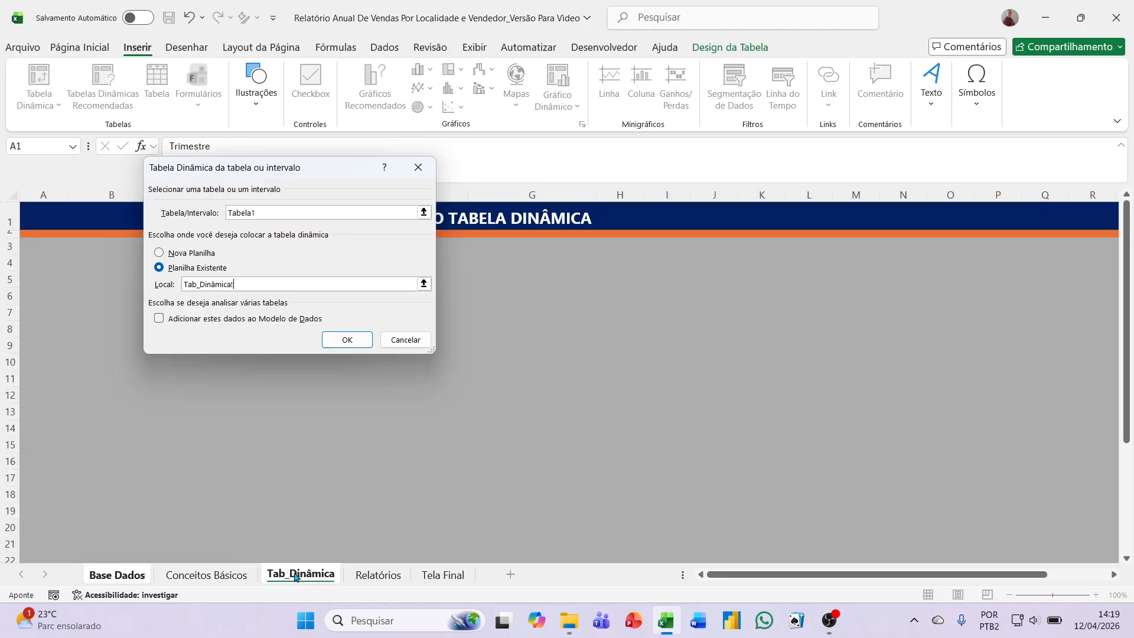
left_click(70, 273)
left_click(339, 339)
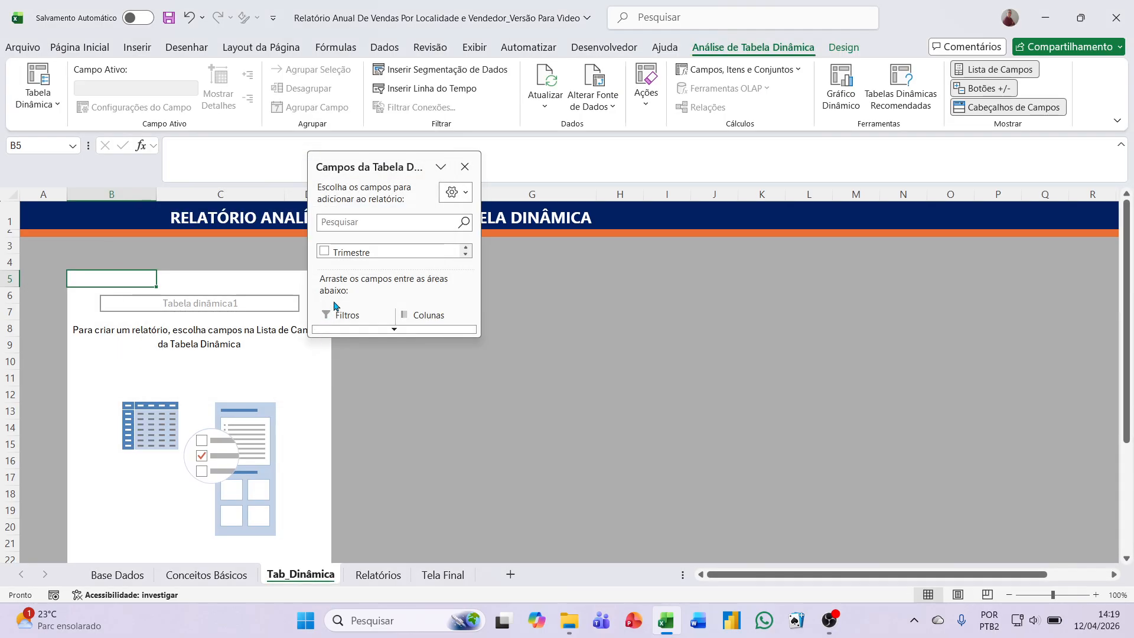
- Build the PivotTable with Trimestre as row labels and the sum of Valor Final Vendas as values, then close the field list
left_click(392, 329)
left_click_drag(378, 166, 517, 169)
left_click_drag(529, 338, 534, 552)
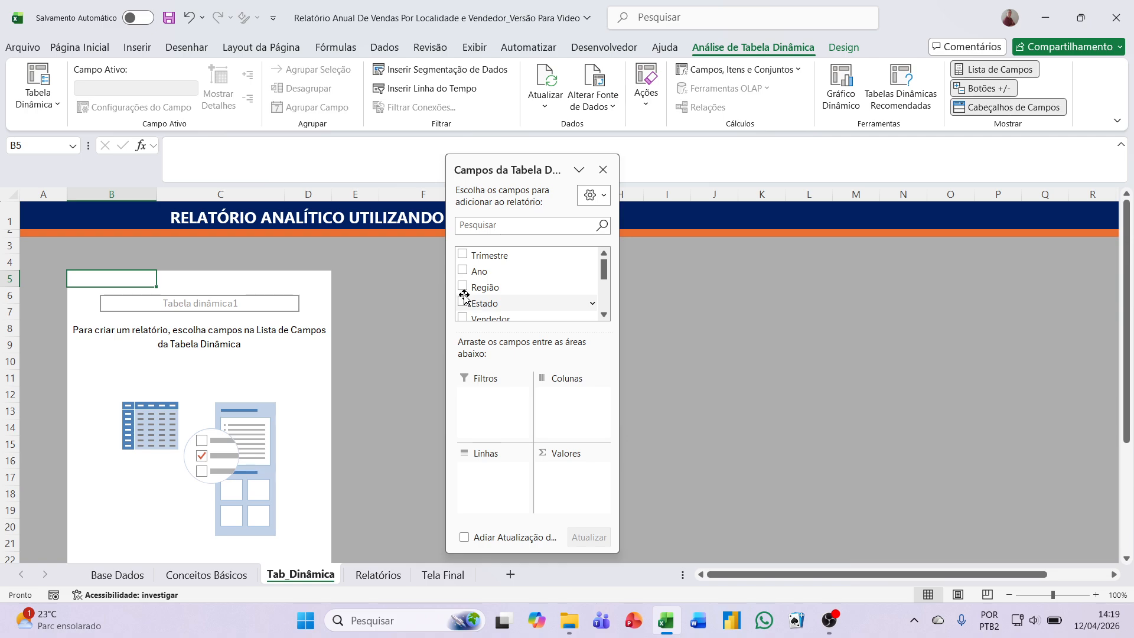
left_click(462, 257)
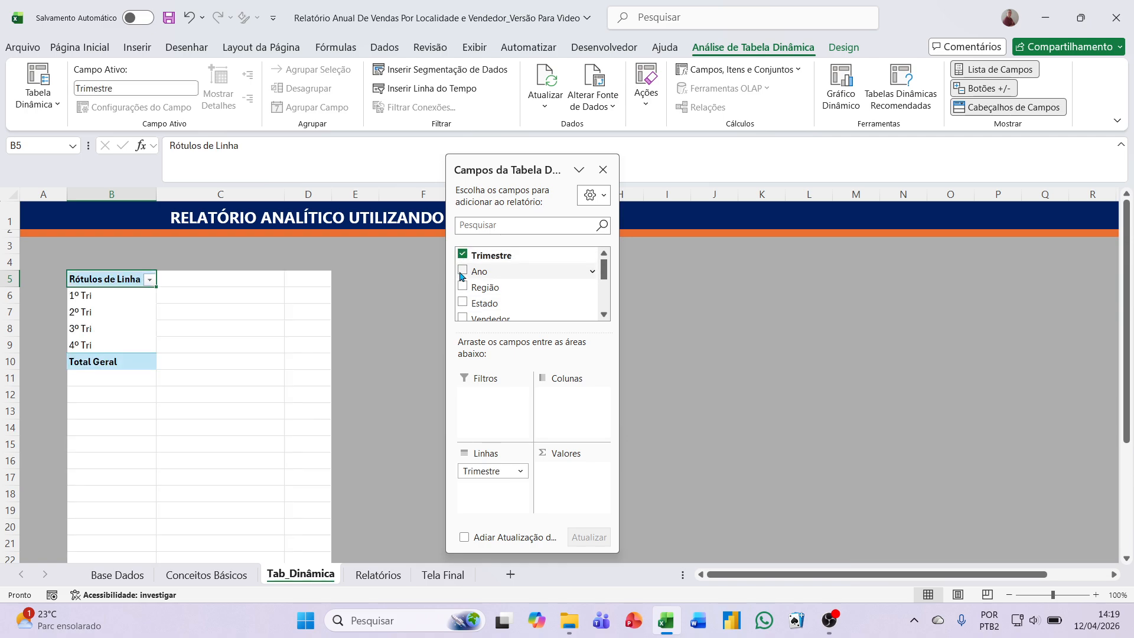
scroll(466, 293, "down", 3)
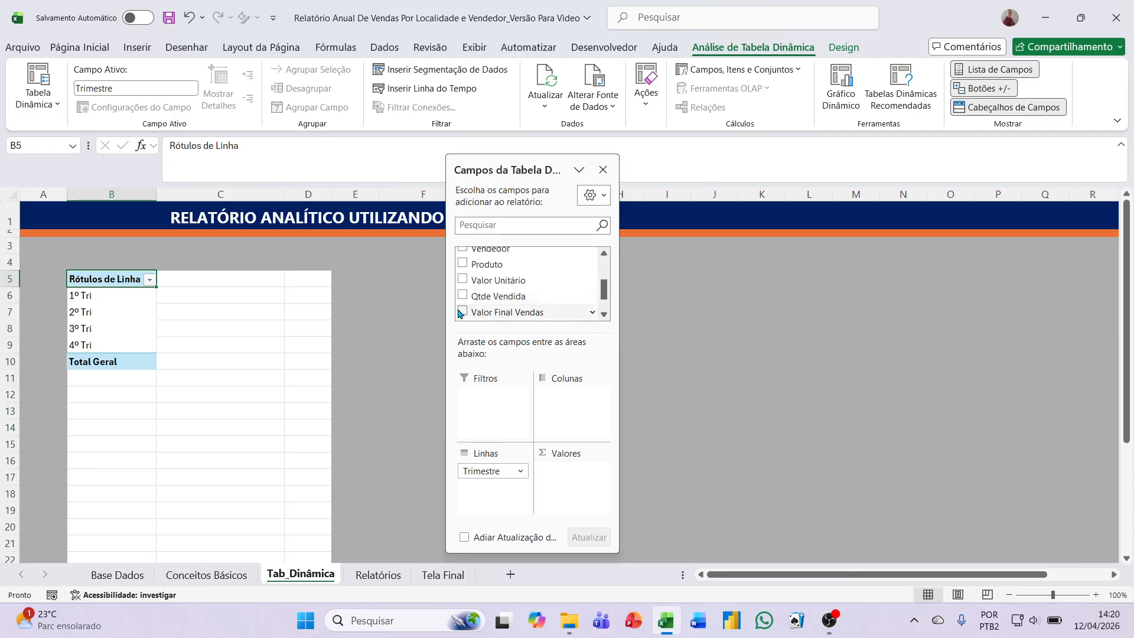
left_click(463, 311)
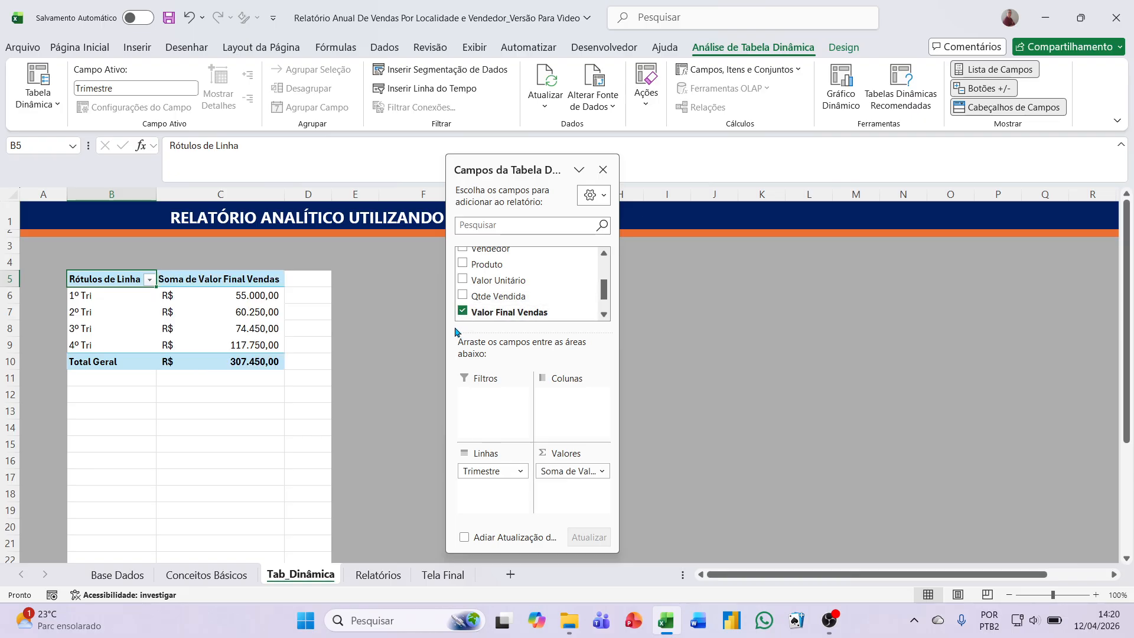
left_click(602, 172)
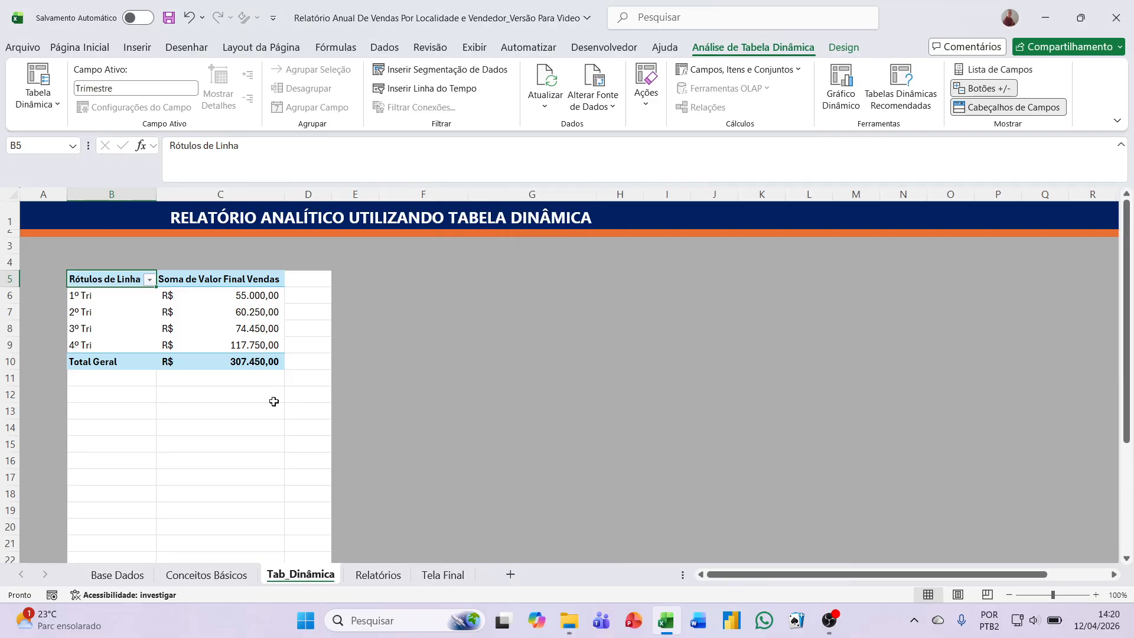
- Set the Qtde Vendida value in cell H6 of the Base Dados sheet to 50
left_click(132, 576)
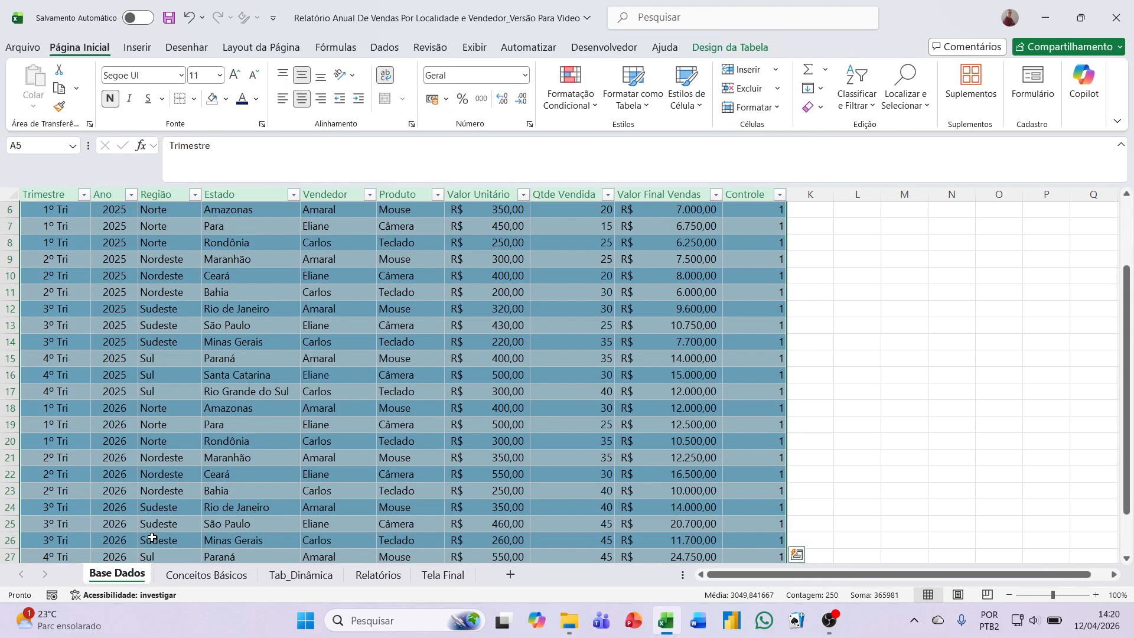
key("ctrl+a")
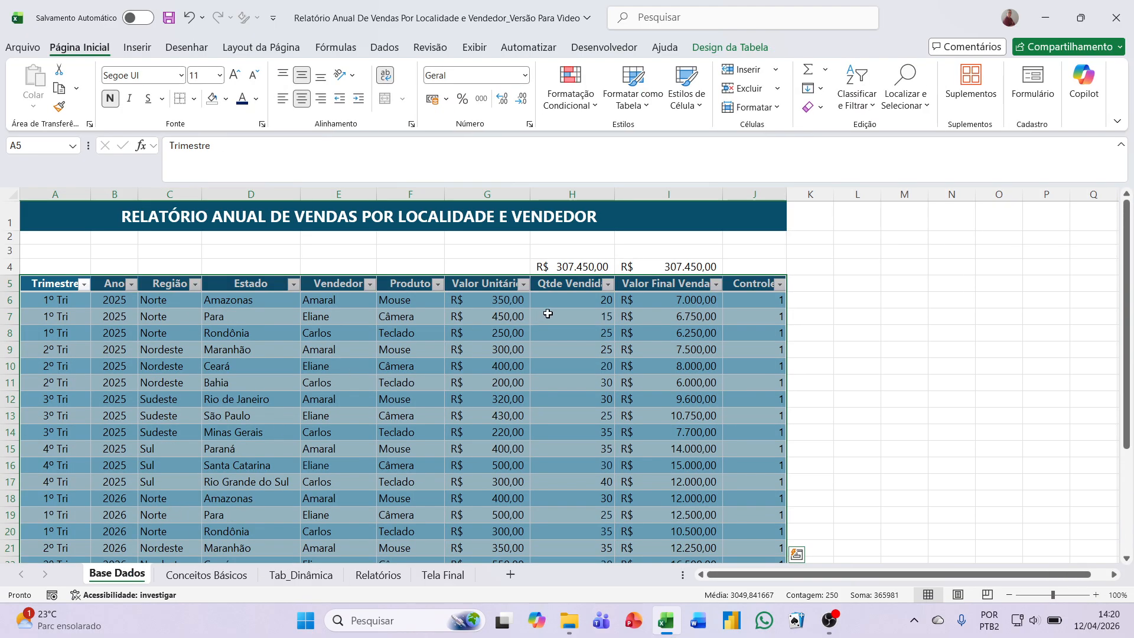
left_click(562, 301)
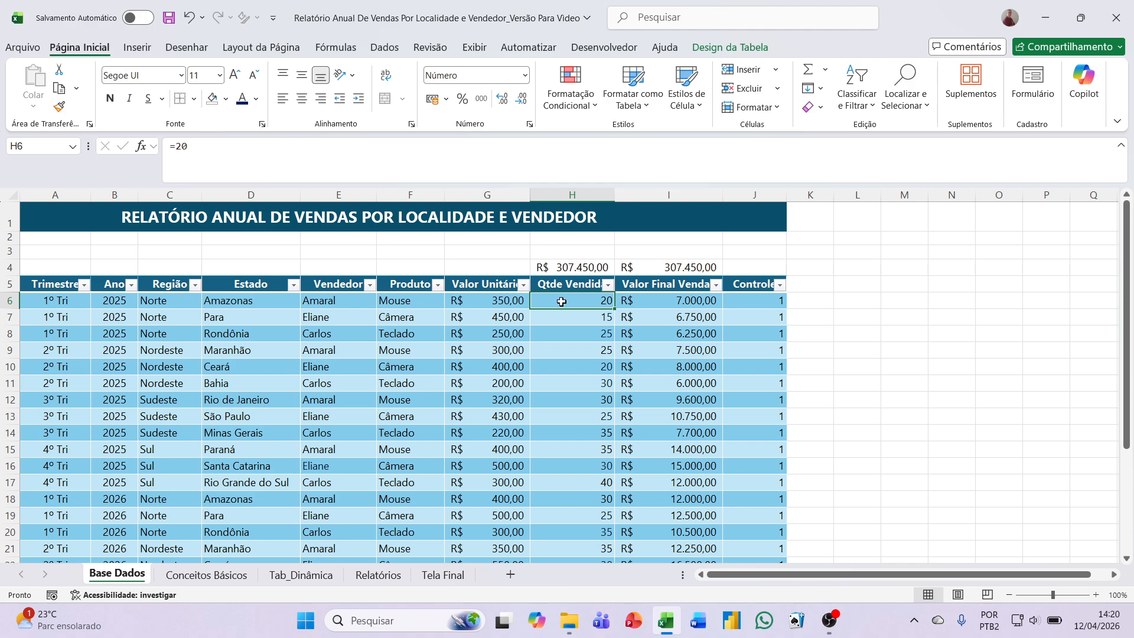
type("50")
key("Return")
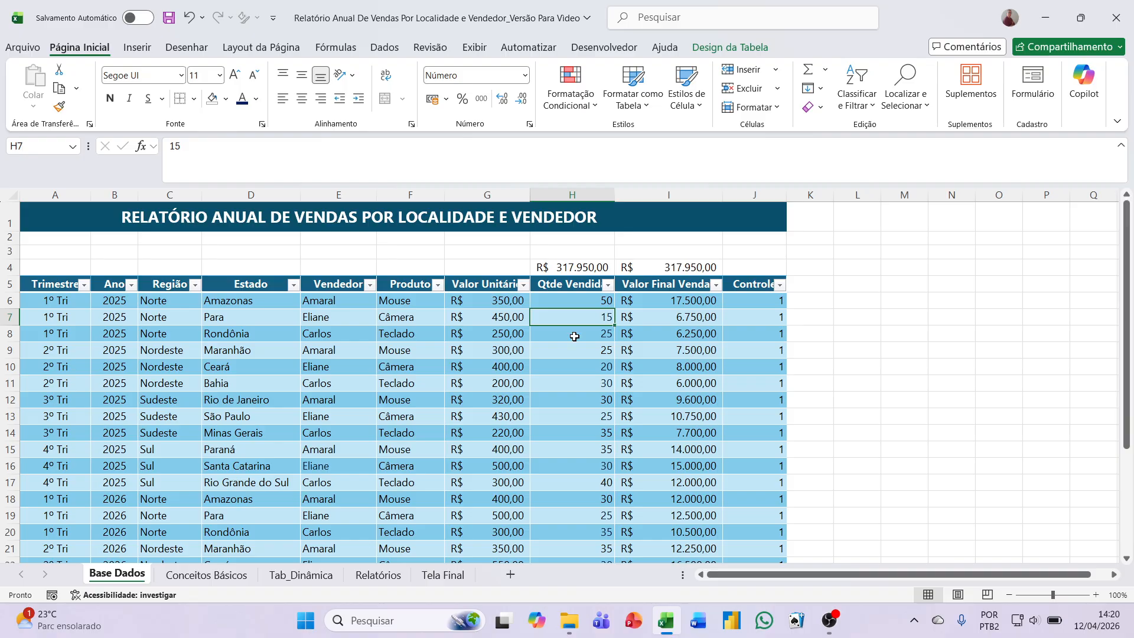
- Refresh the PivotTable on the Tab_Dinâmica sheet to pick up the changed quantity
left_click(307, 576)
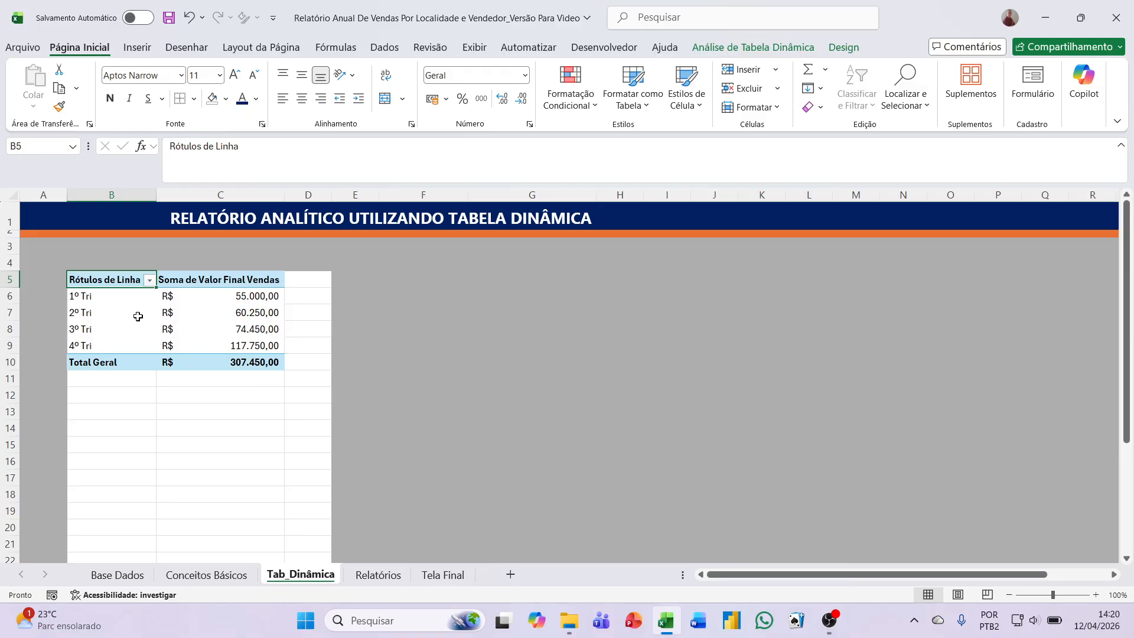
left_click(114, 295)
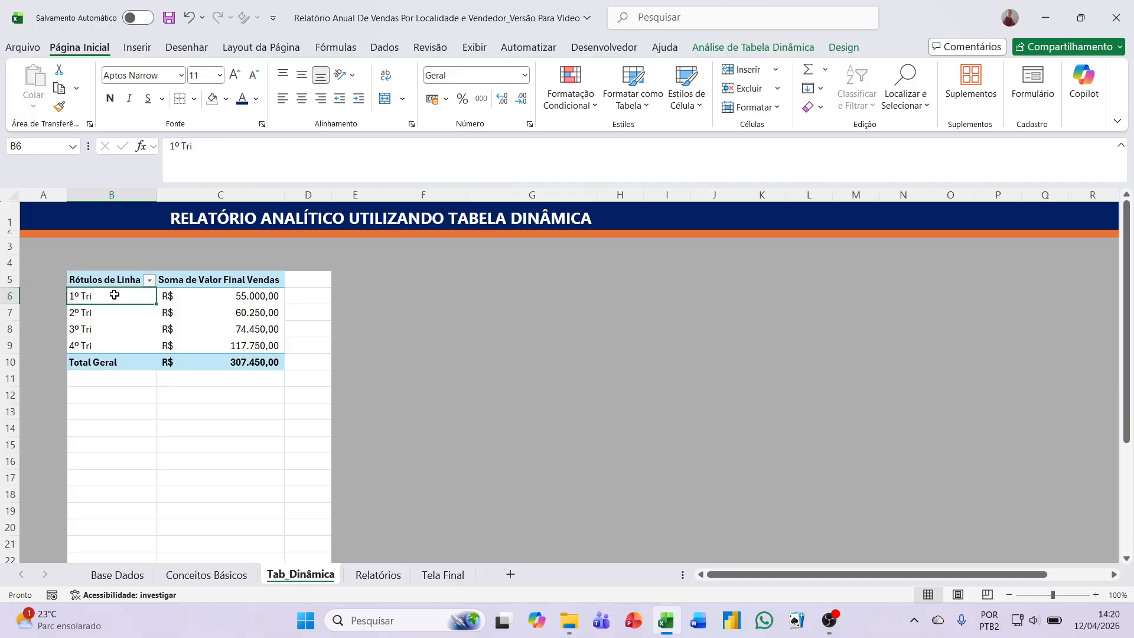
left_click(727, 48)
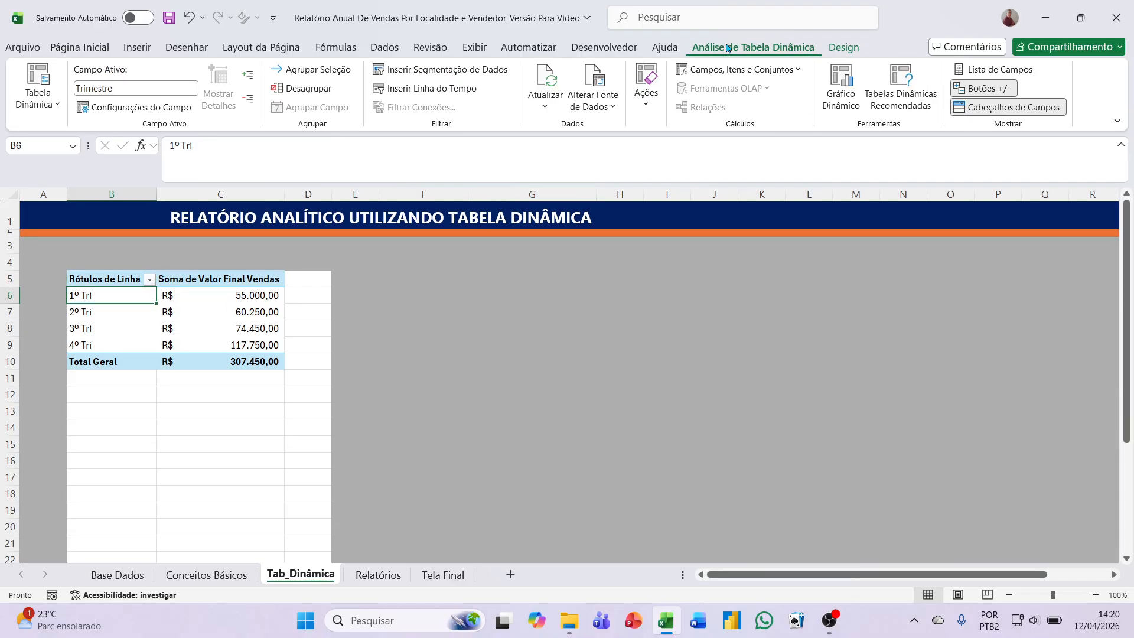
left_click(555, 106)
left_click(555, 148)
- Set Qtde Vendida in cell H6 of the Base Dados sheet back to 20
left_click(142, 576)
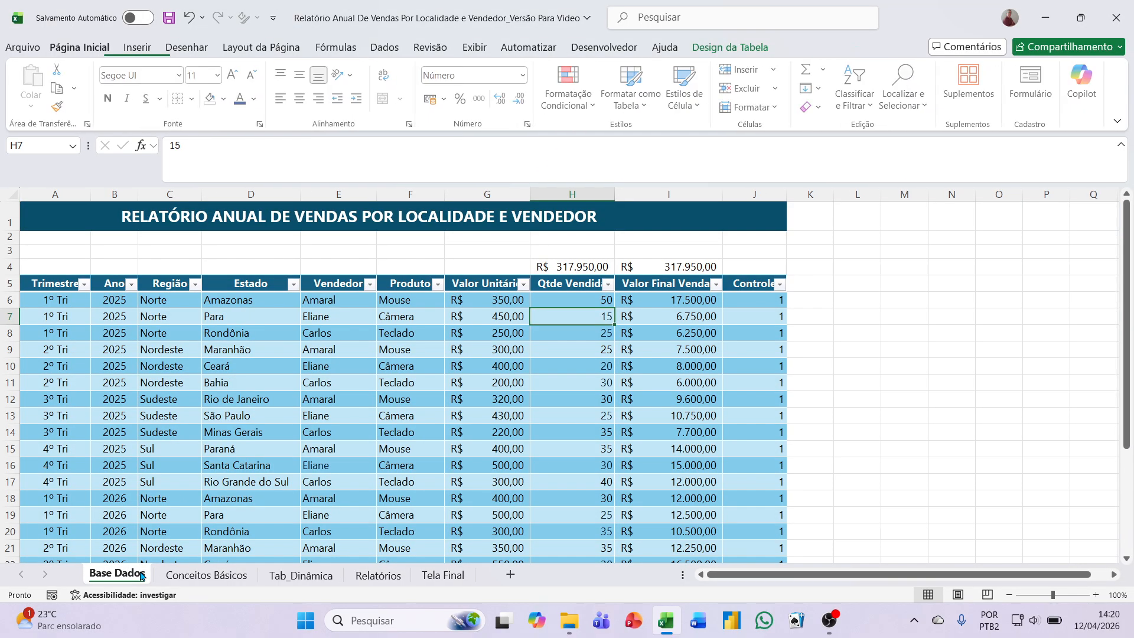
left_click(556, 302)
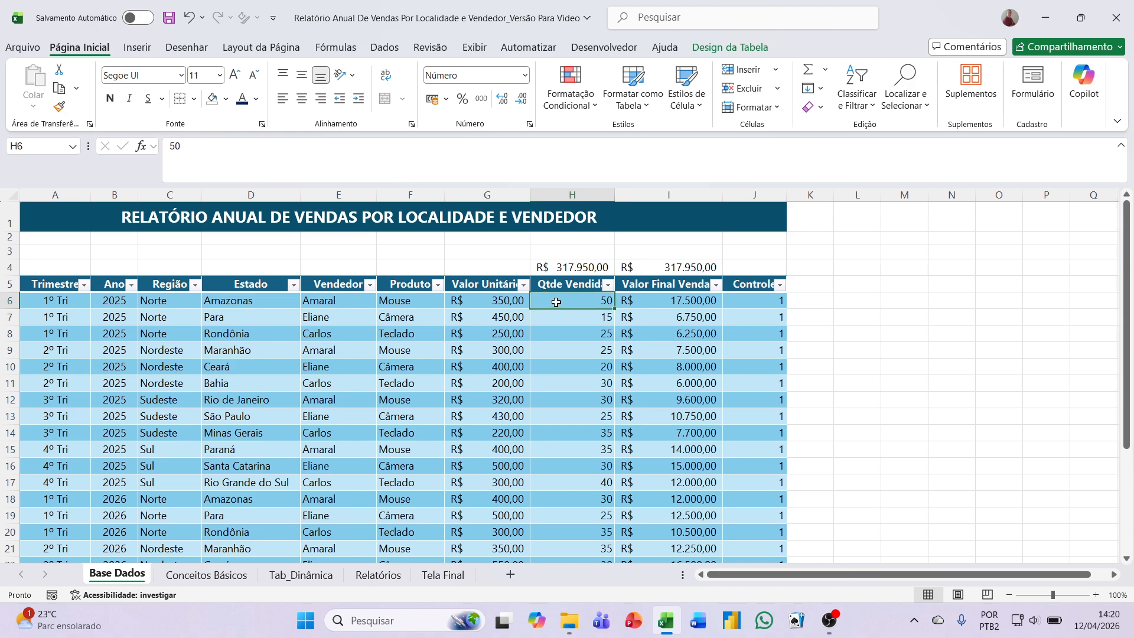
type("20")
key("Return")
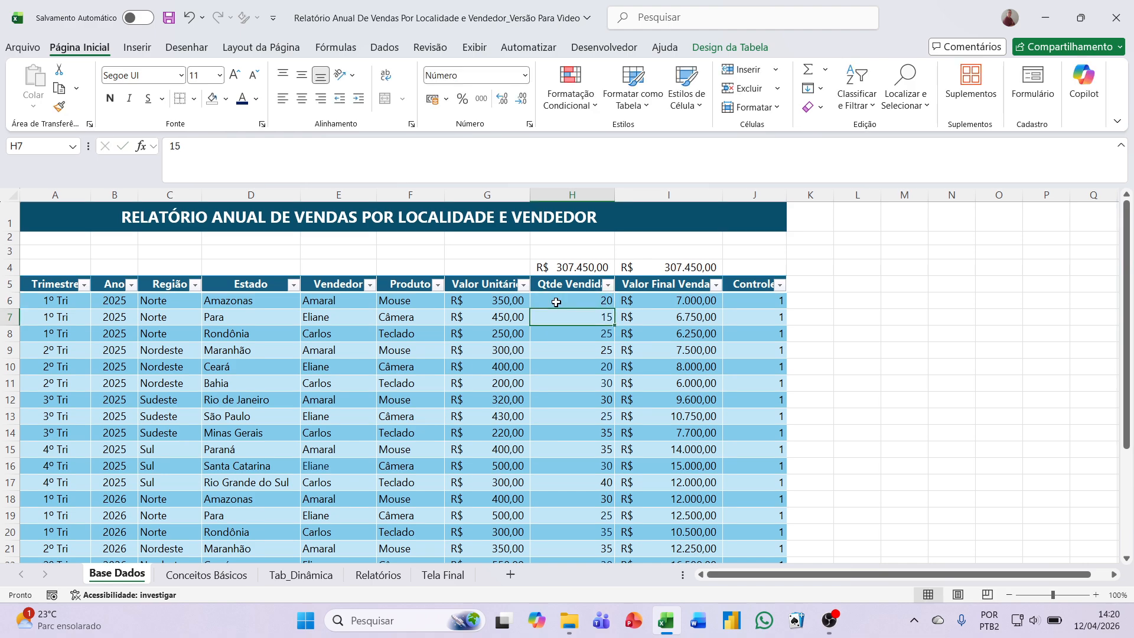
- Update the quarterly PivotTable on Tab_Dinâmica again with the restored source data
left_click(280, 576)
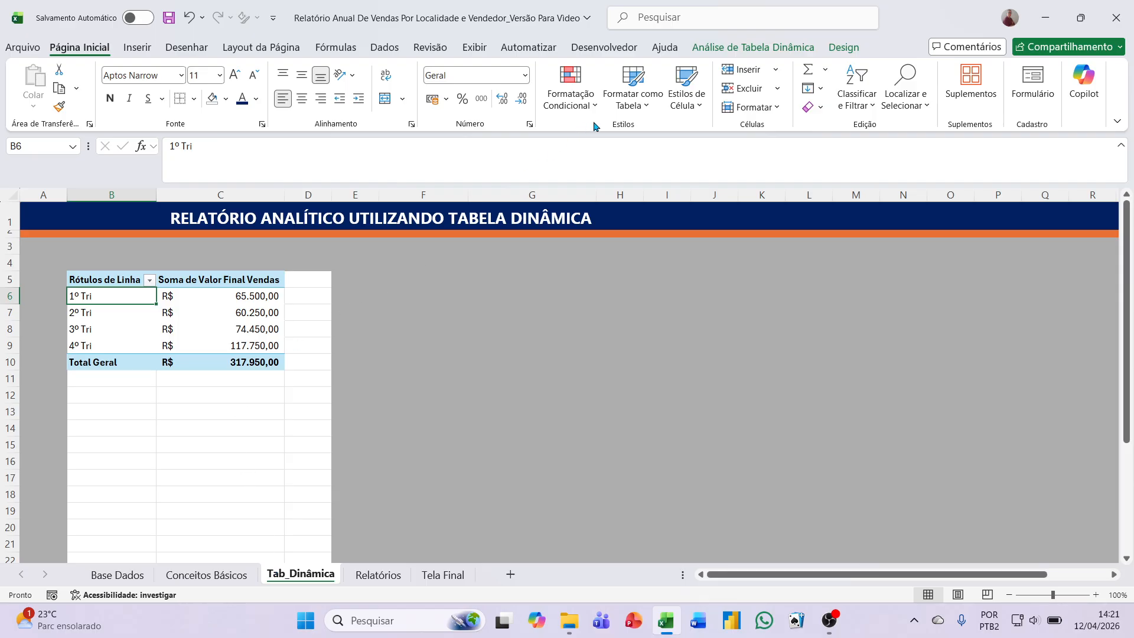
left_click(731, 50)
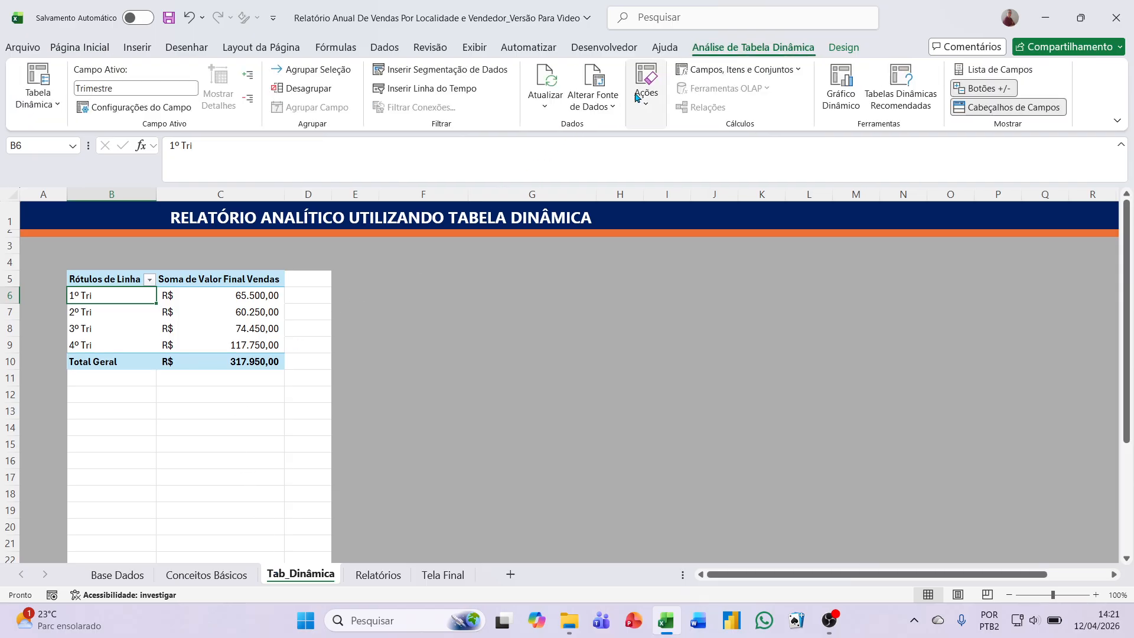
left_click(544, 101)
left_click(561, 151)
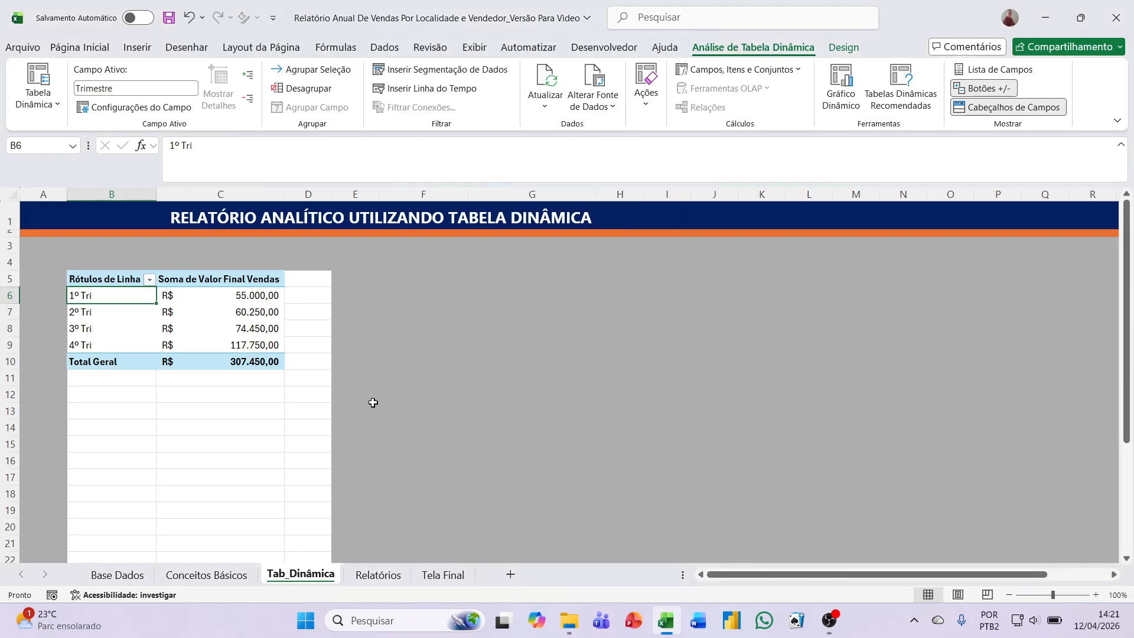
- Start a PIVOTAR formula in cell B5 of the Relatórios sheet with Tabela1[Vendedor] as the row fields
left_click(379, 576)
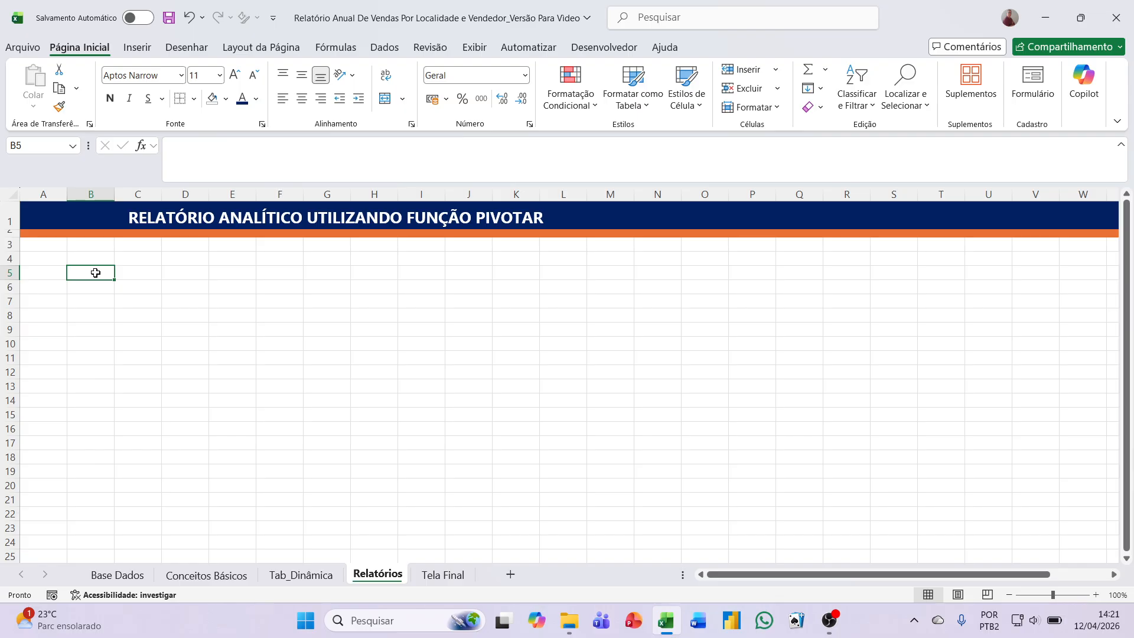
type("=")
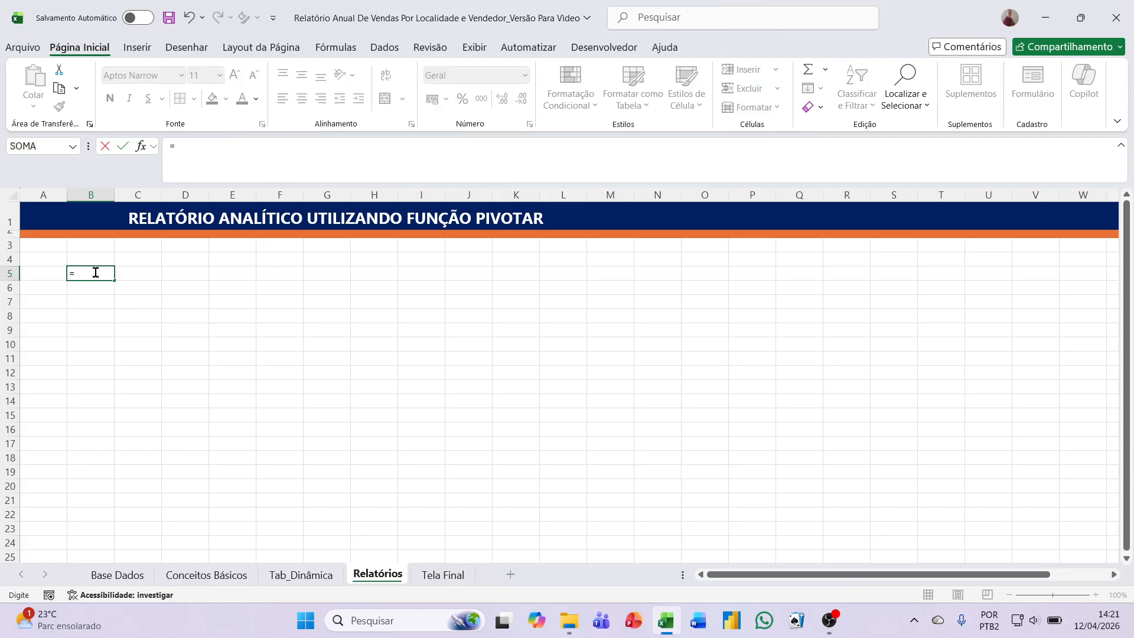
type("pivo")
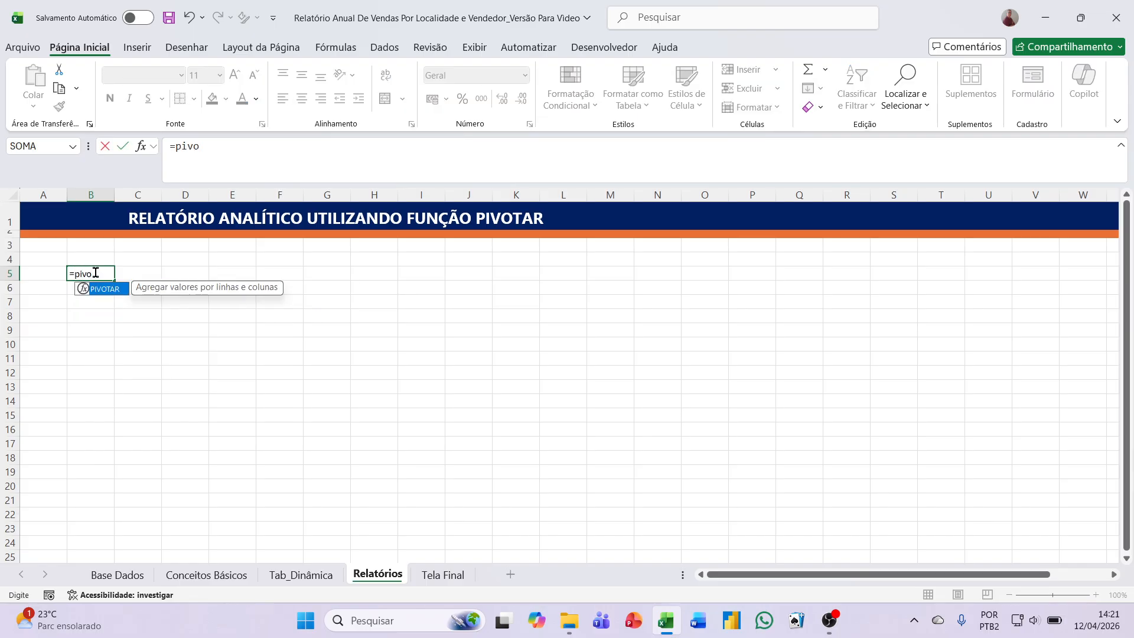
type("tar")
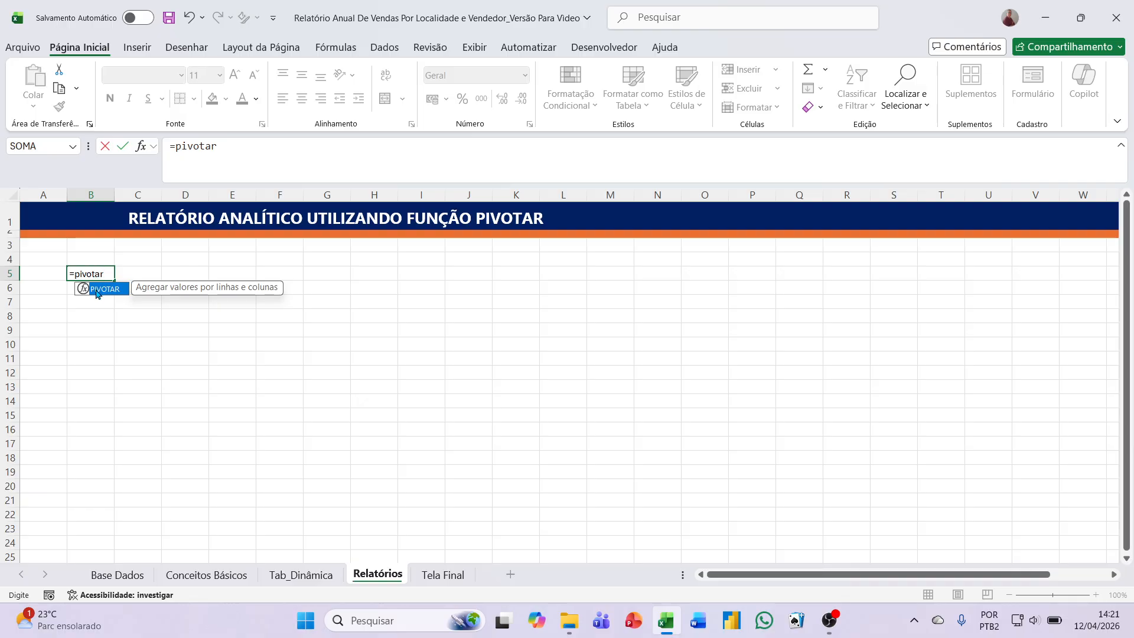
double_click(97, 290)
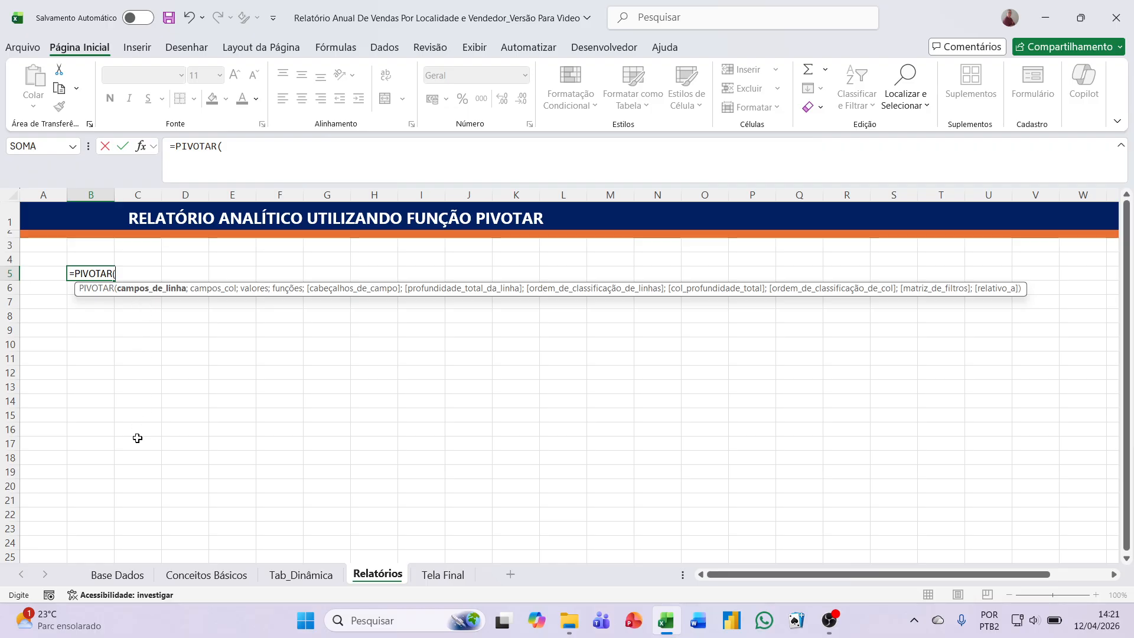
left_click(121, 576)
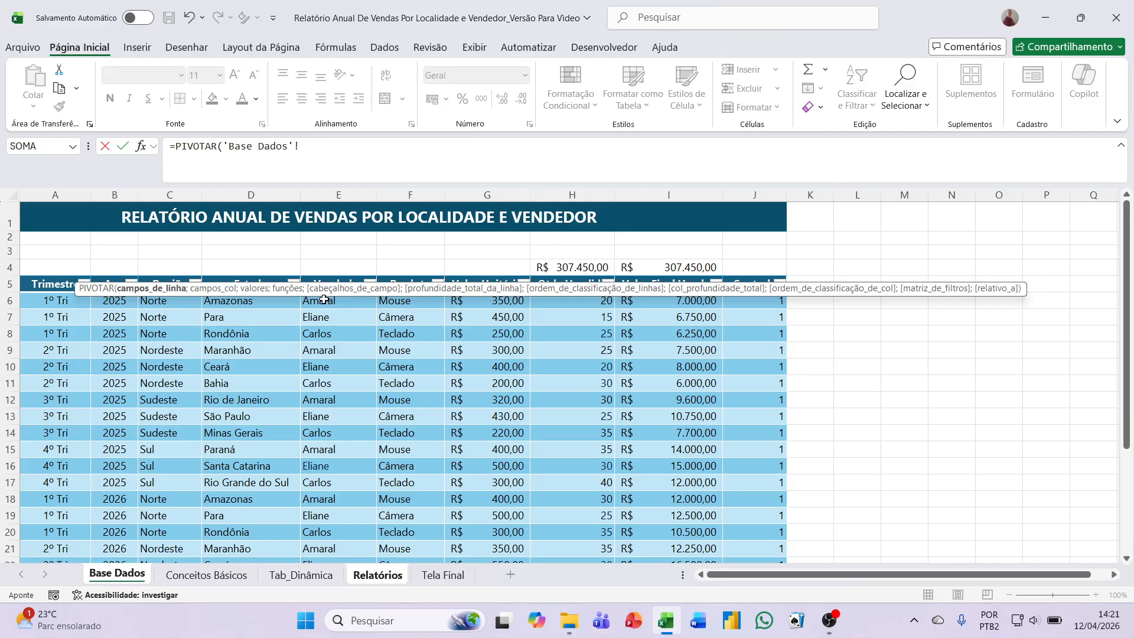
left_click_drag(324, 299, 333, 524)
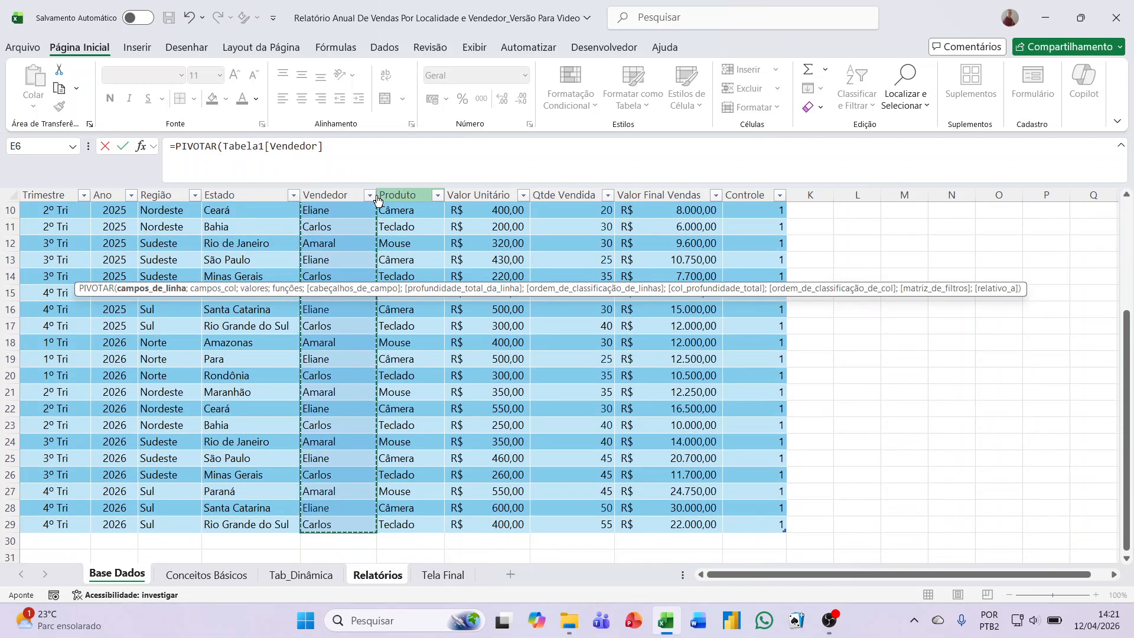
left_click(357, 149)
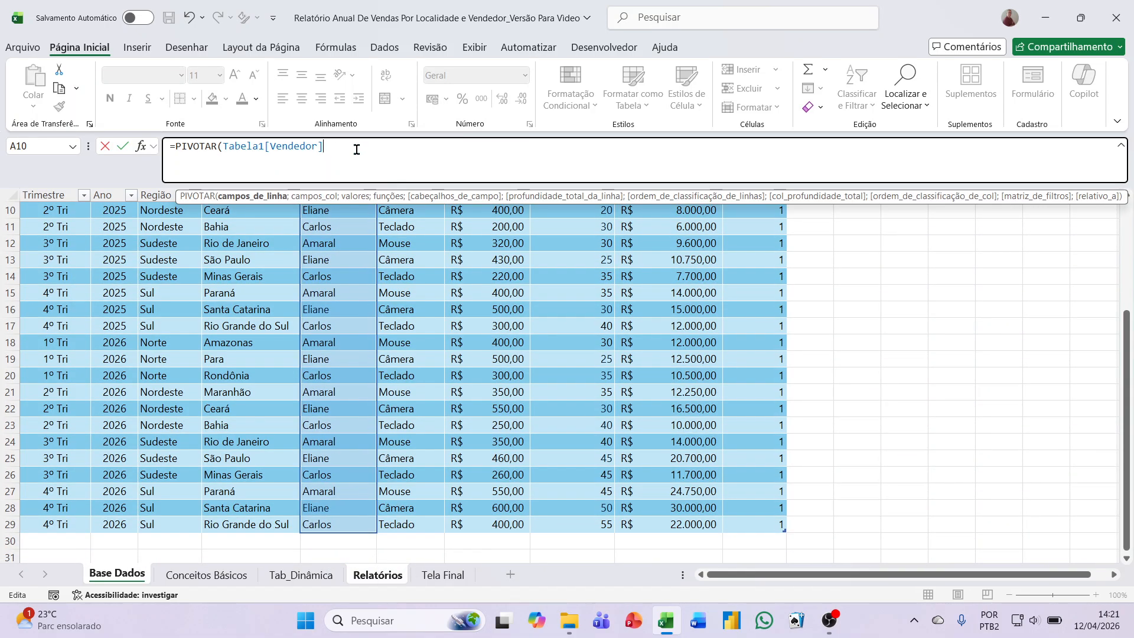
type(";")
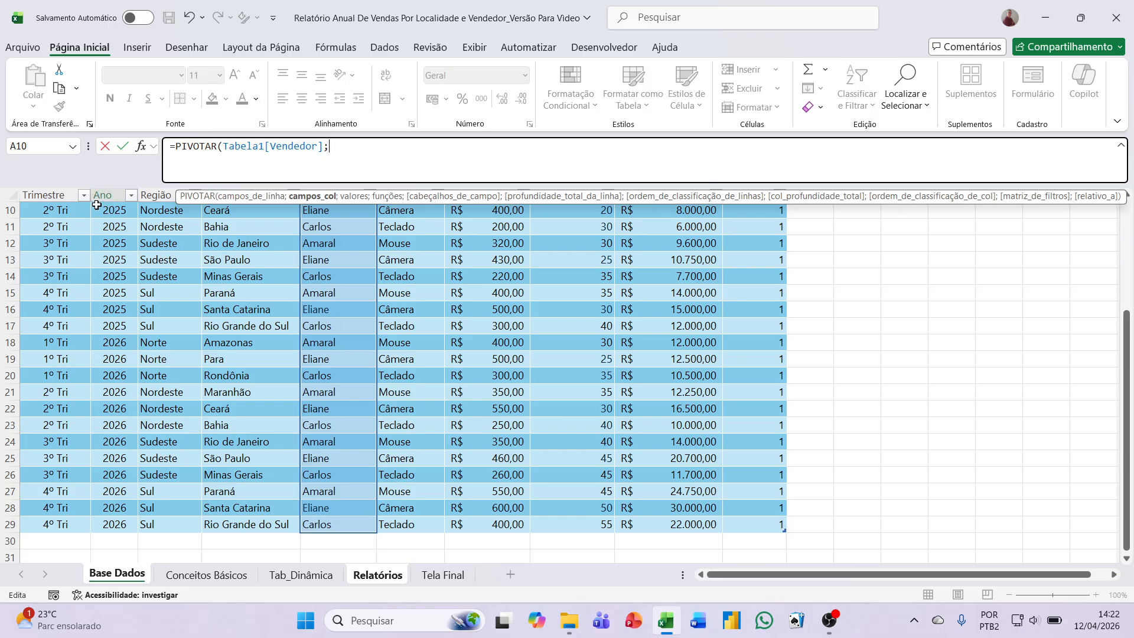
- Add Tabela1[Trimestre] as the column fields argument of the PIVOTAR formula
scroll(96, 206, "up", 2)
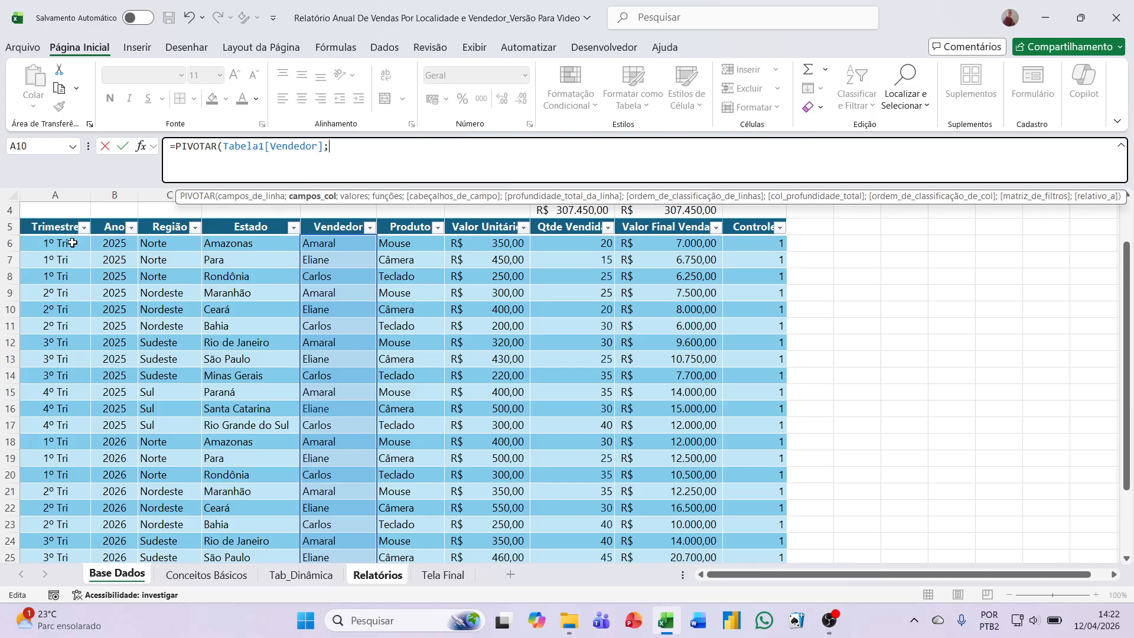
left_click_drag(72, 243, 67, 526)
type(";")
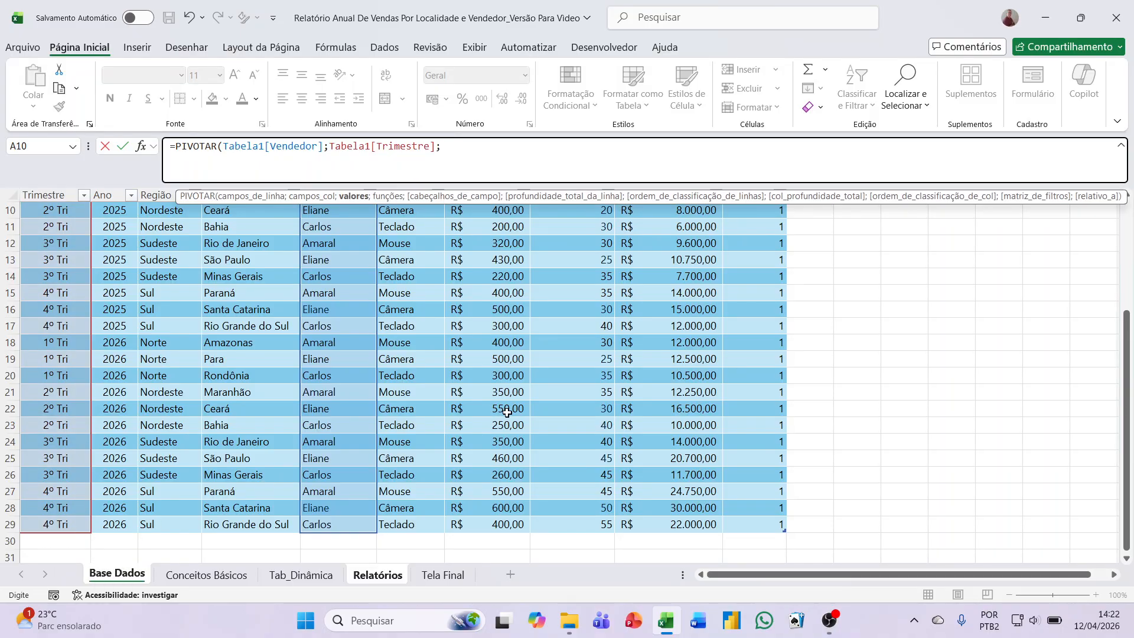
- Complete the PIVOTAR formula with Tabela1[Valor Final Vendas] as the values and SOMA as the function
scroll(506, 412, "up", 3)
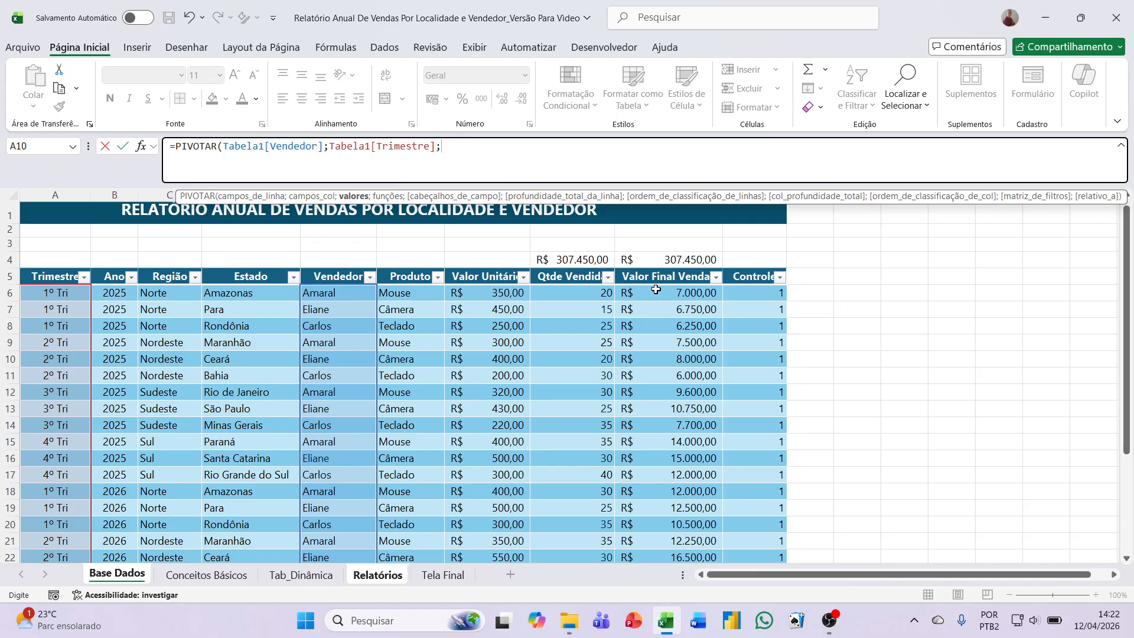
left_click_drag(656, 289, 671, 527)
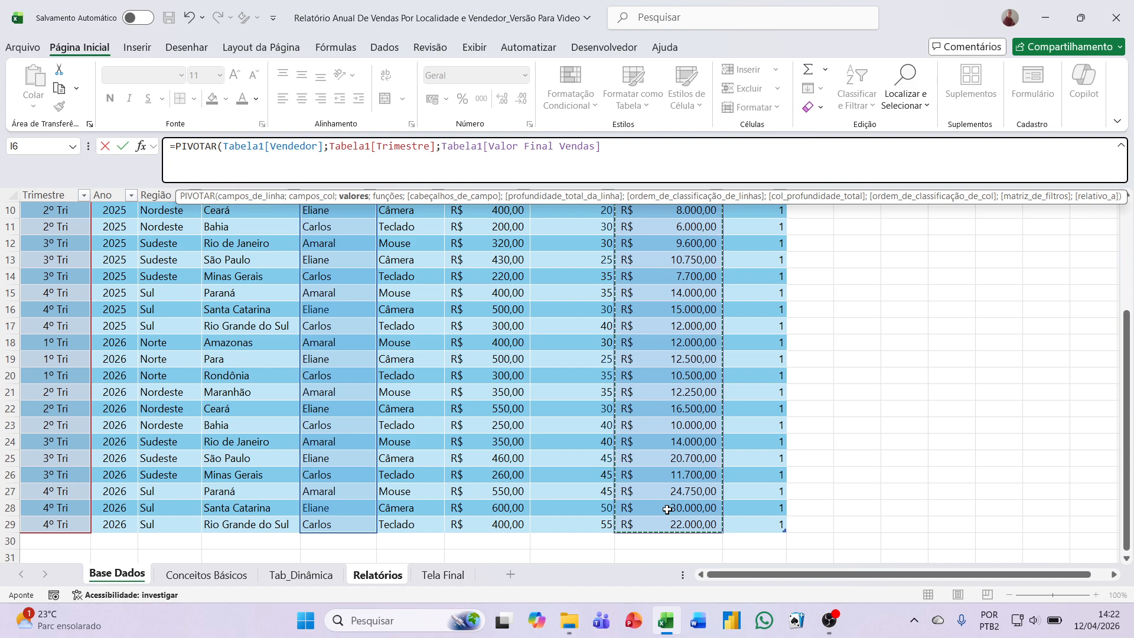
type(";")
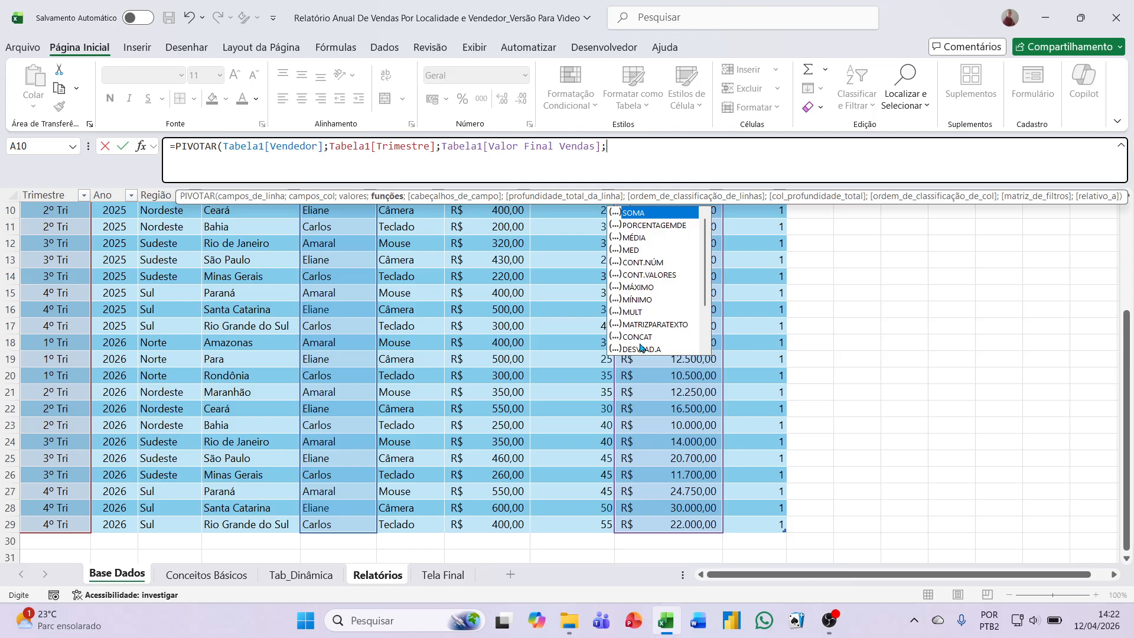
double_click(625, 214)
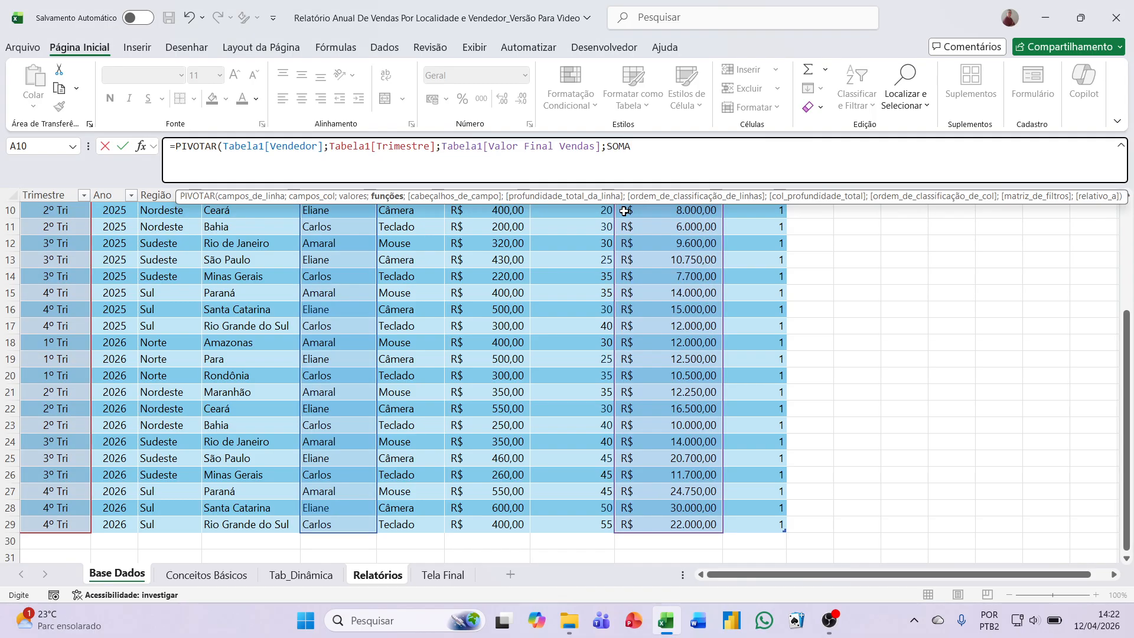
type(")")
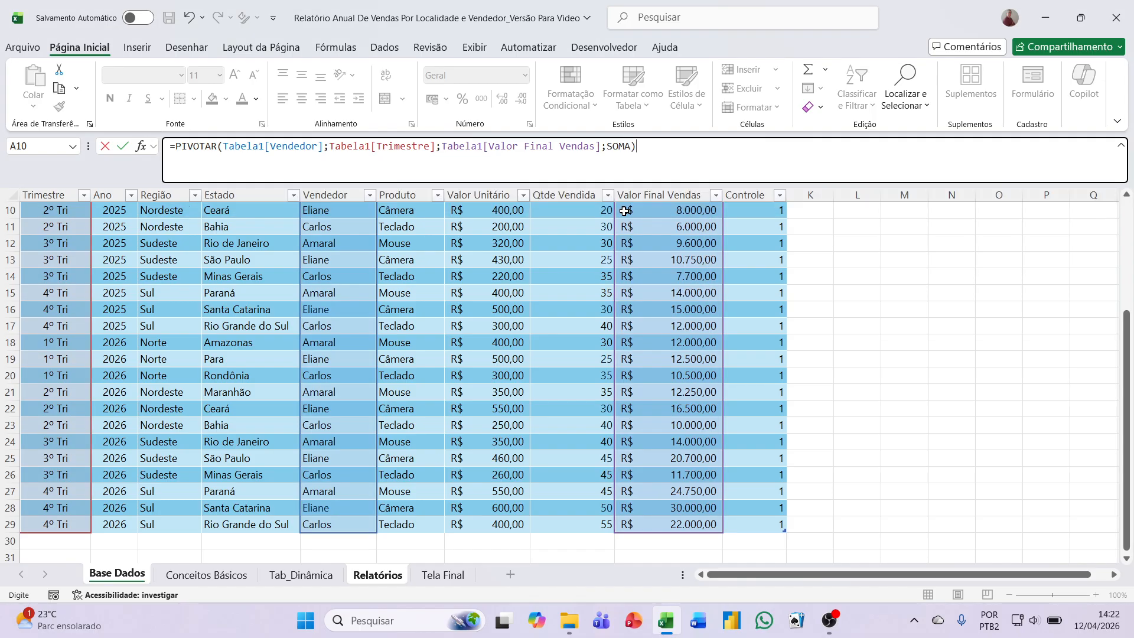
key("Return")
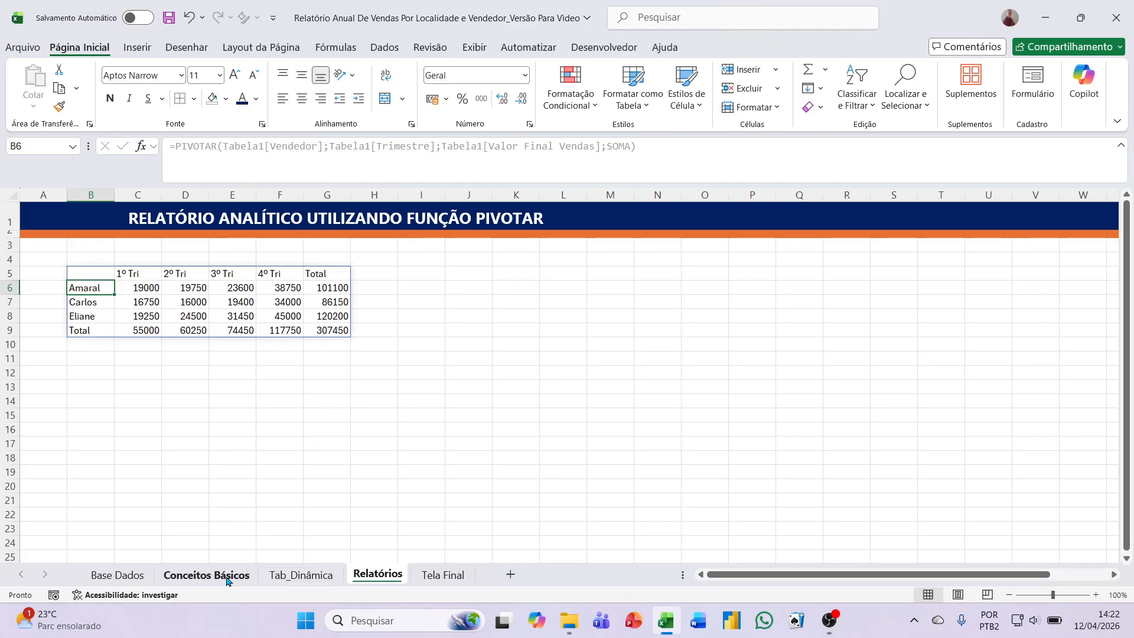
left_click(142, 577)
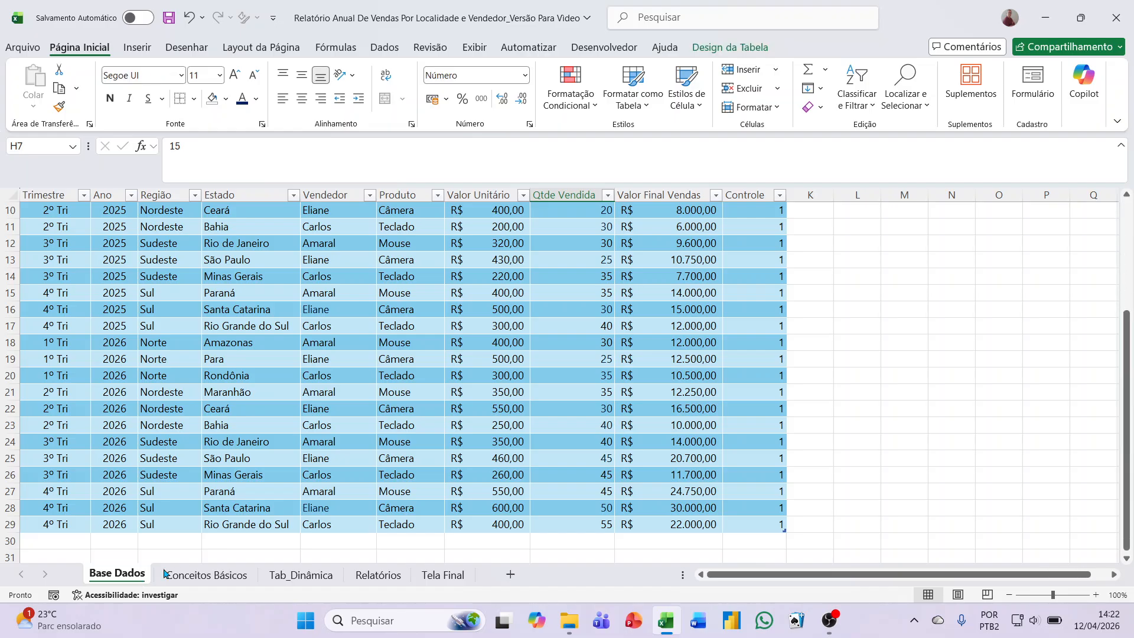
scroll(179, 559, "up", 1)
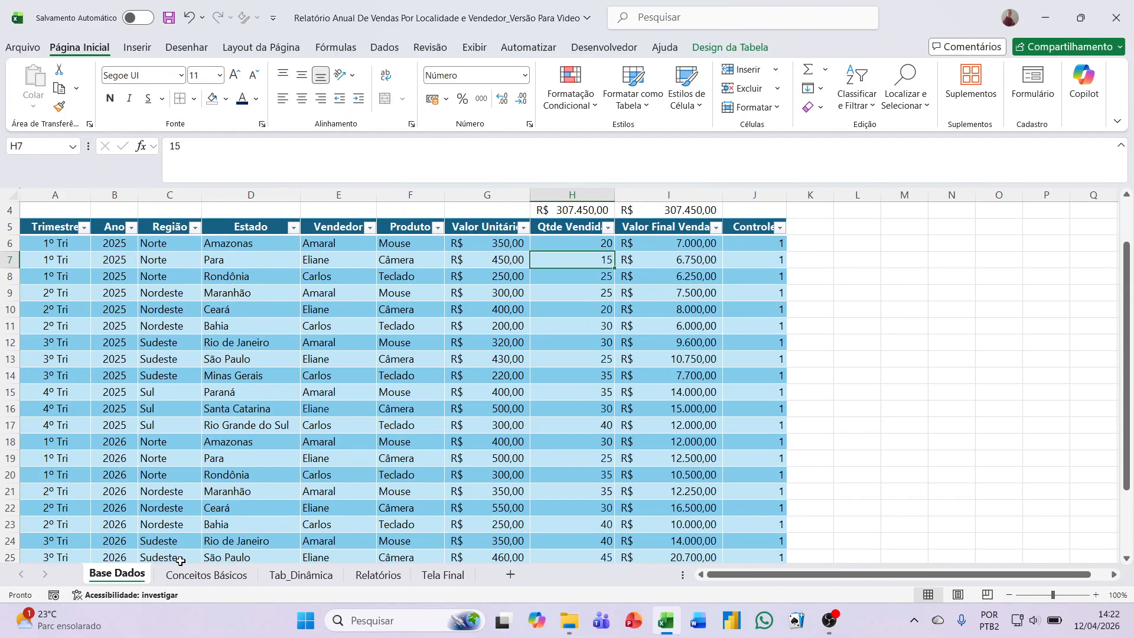
left_click(362, 576)
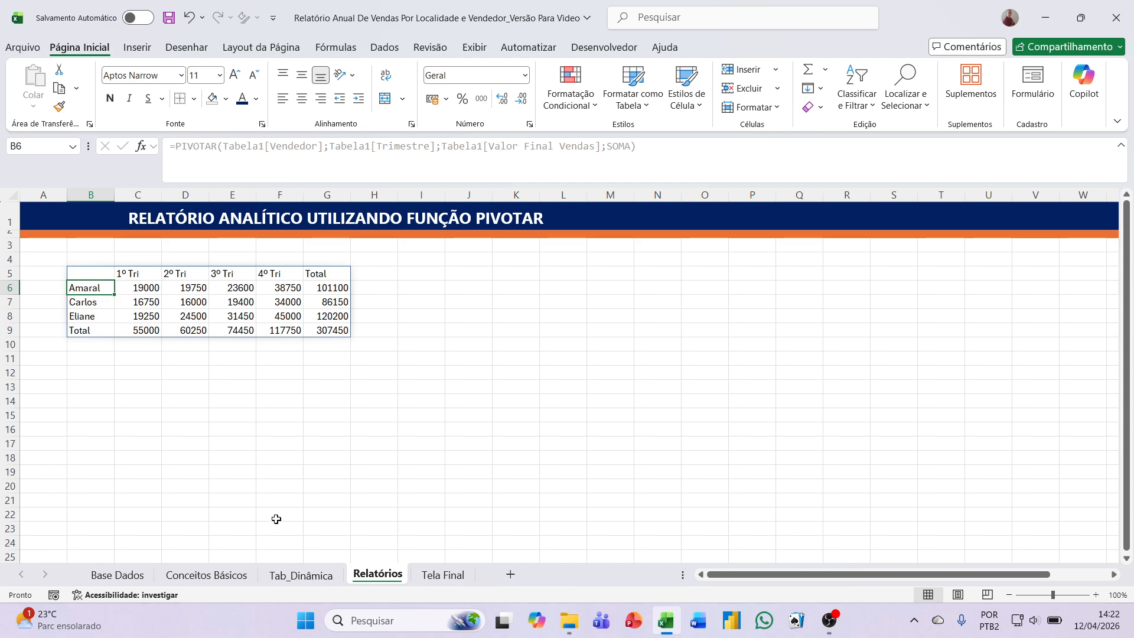
- Start a PIVOTAR formula in cell I5 of the Relatórios sheet with Tabela1[Região] as the row fields
left_click(432, 278)
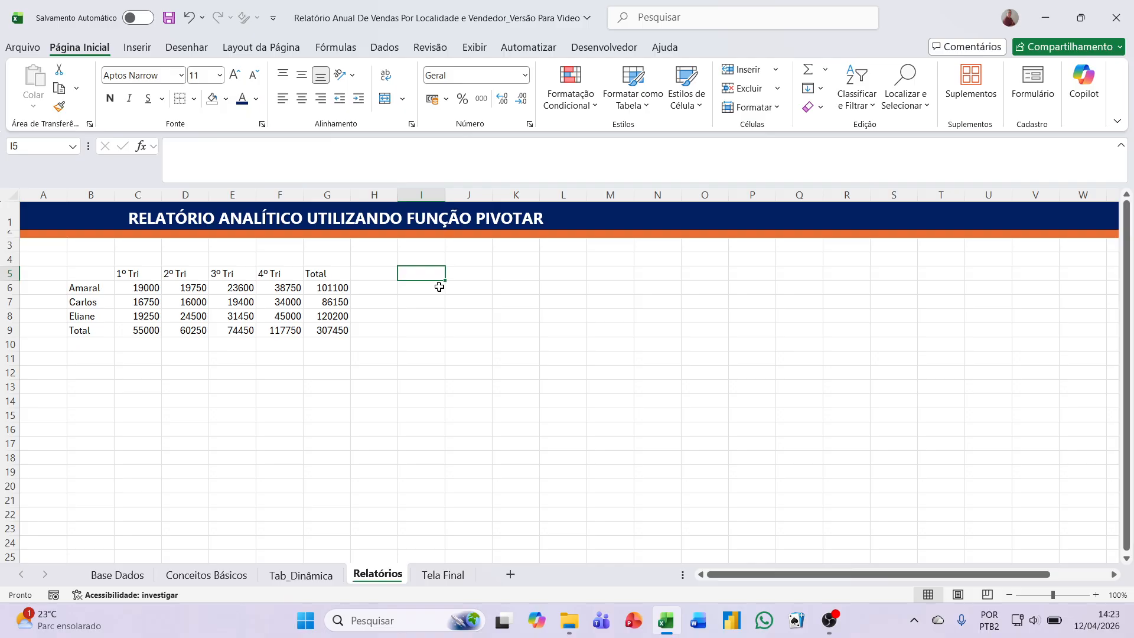
type("=pivot")
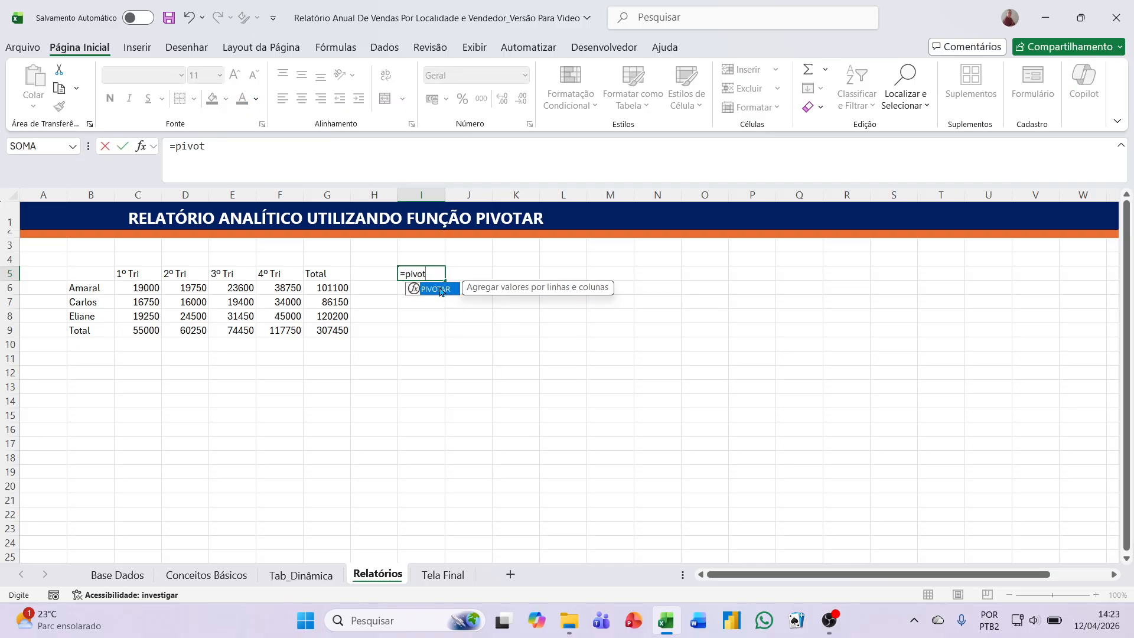
type("ar")
double_click(440, 289)
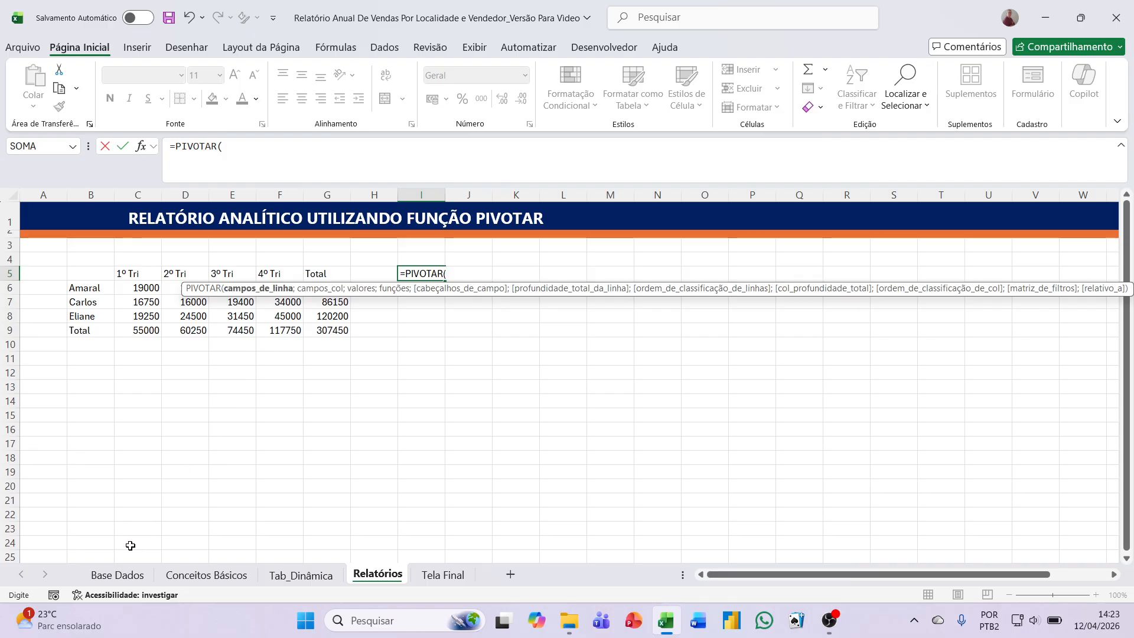
left_click(124, 575)
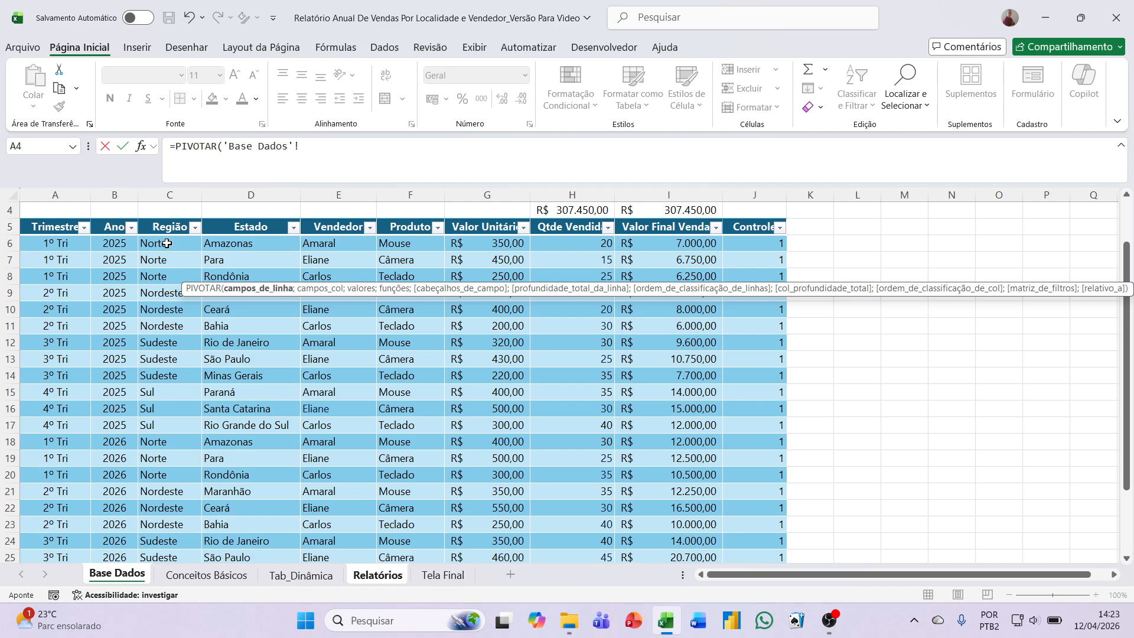
left_click_drag(167, 243, 169, 544)
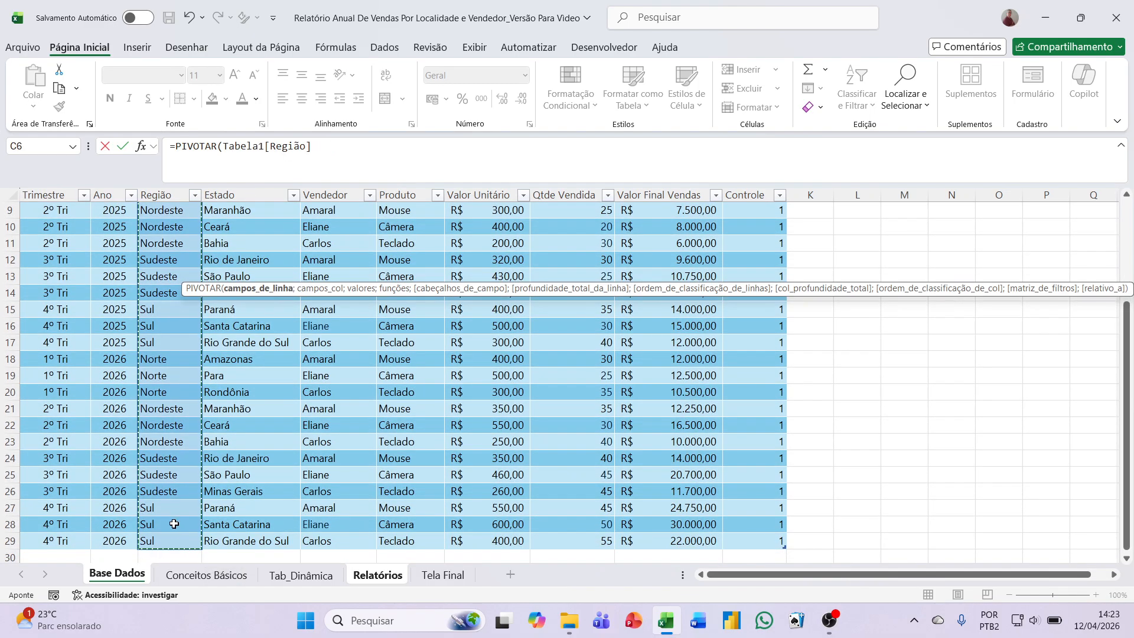
left_click(325, 145)
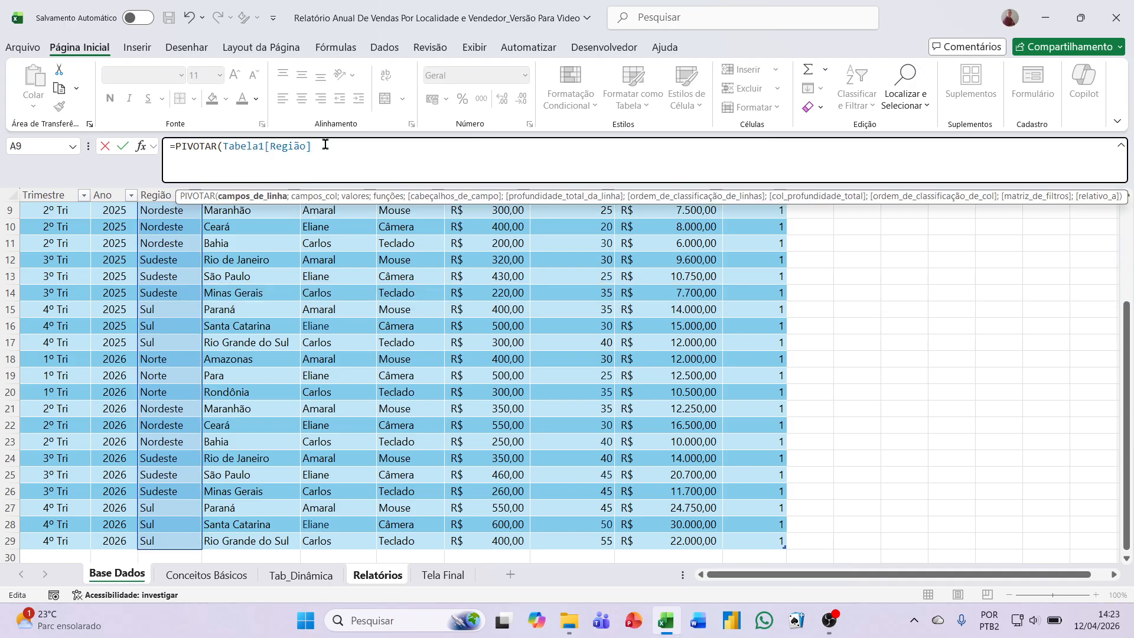
type(";")
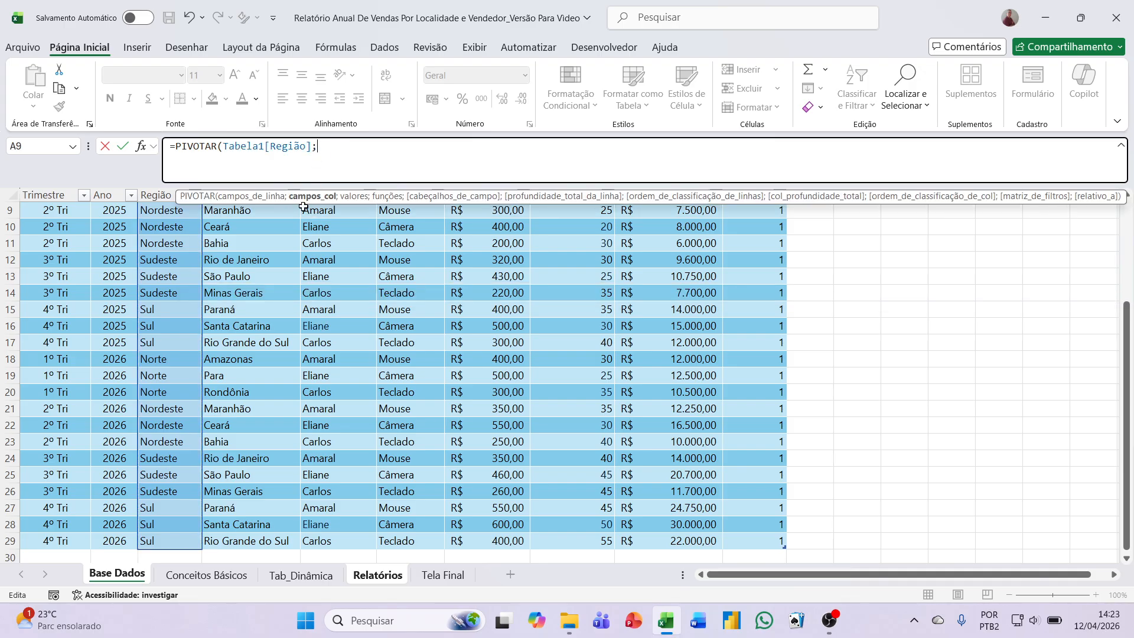
- Add Tabela1[Produto] as the column fields argument of the PIVOTAR formula
scroll(301, 225, "up", 2)
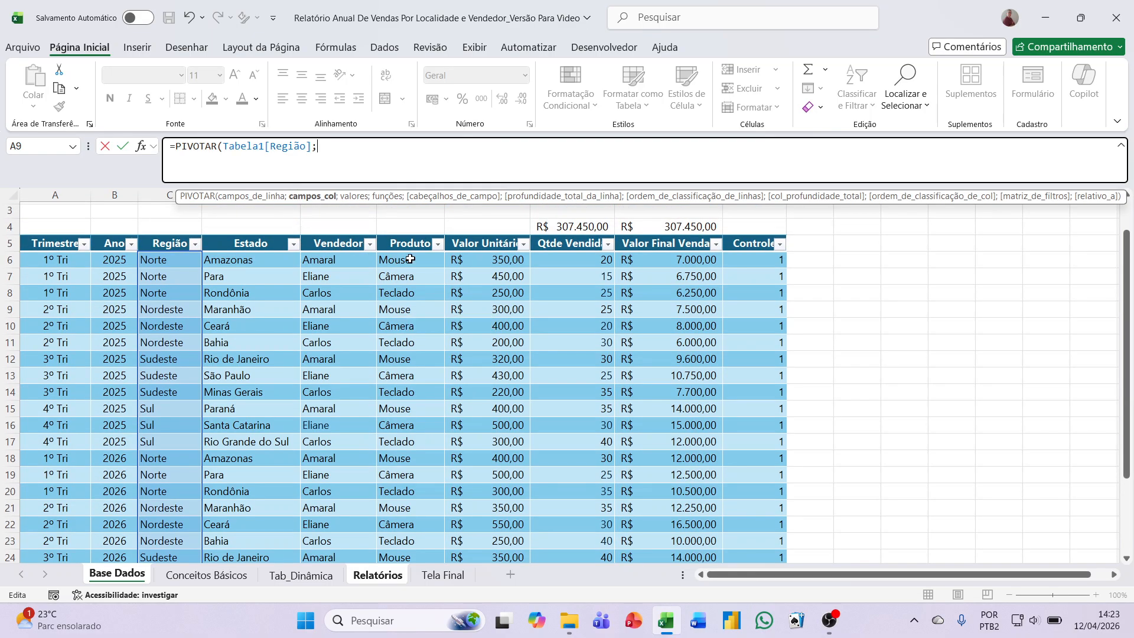
left_click_drag(410, 258, 417, 524)
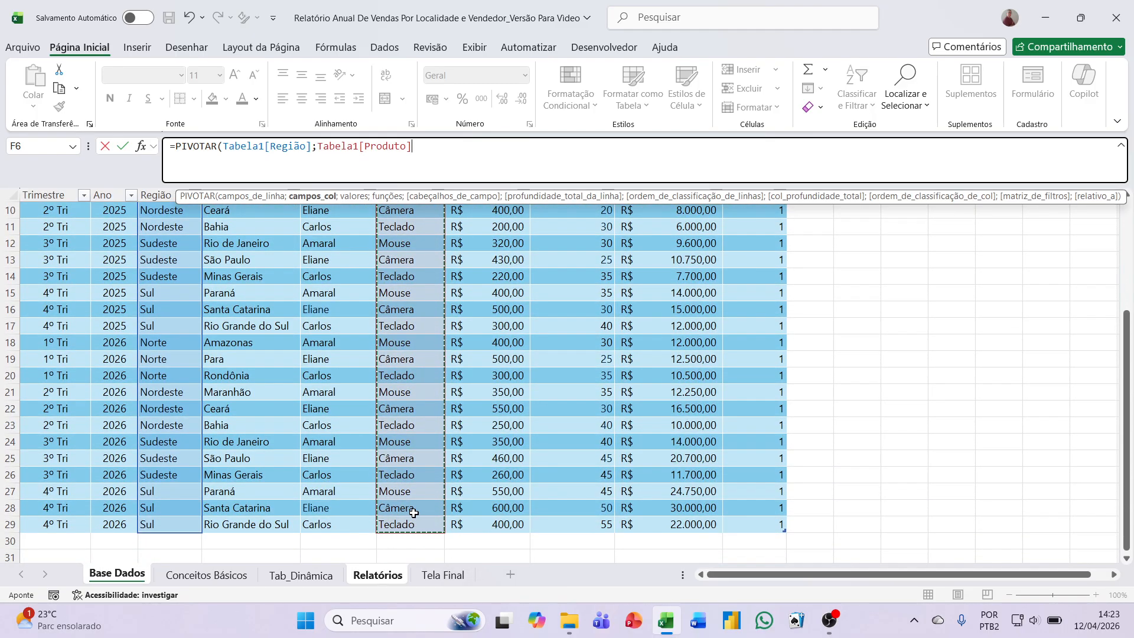
type(";")
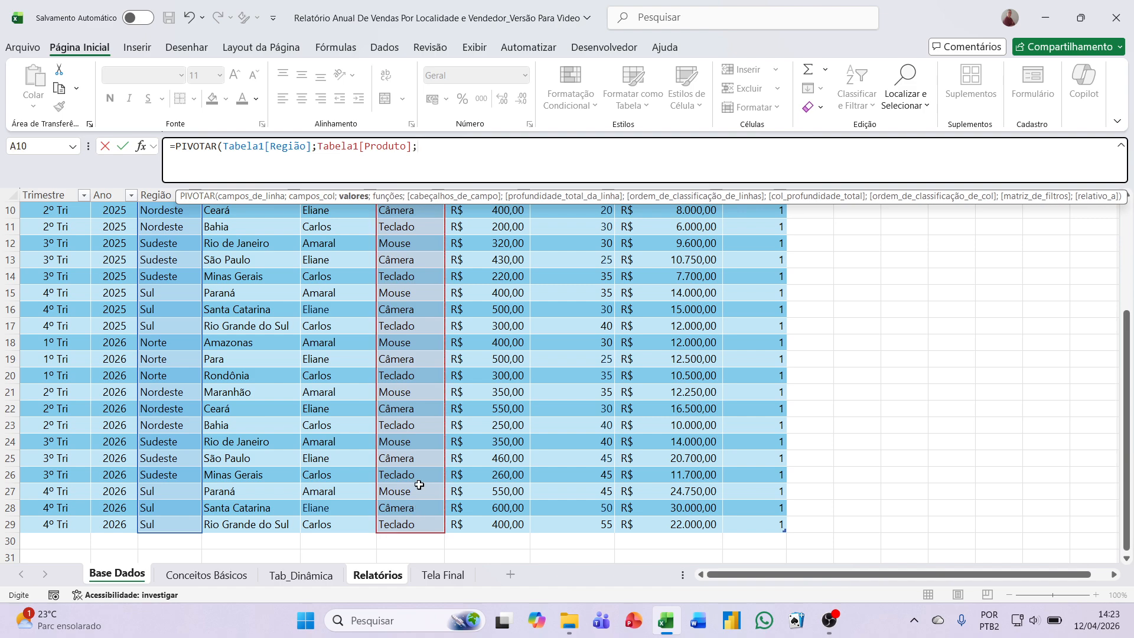
- Complete the region-by-product PIVOTAR formula with Tabela1[Valor Final Vendas] as the values and SOMA as the function
scroll(424, 465, "up", 2)
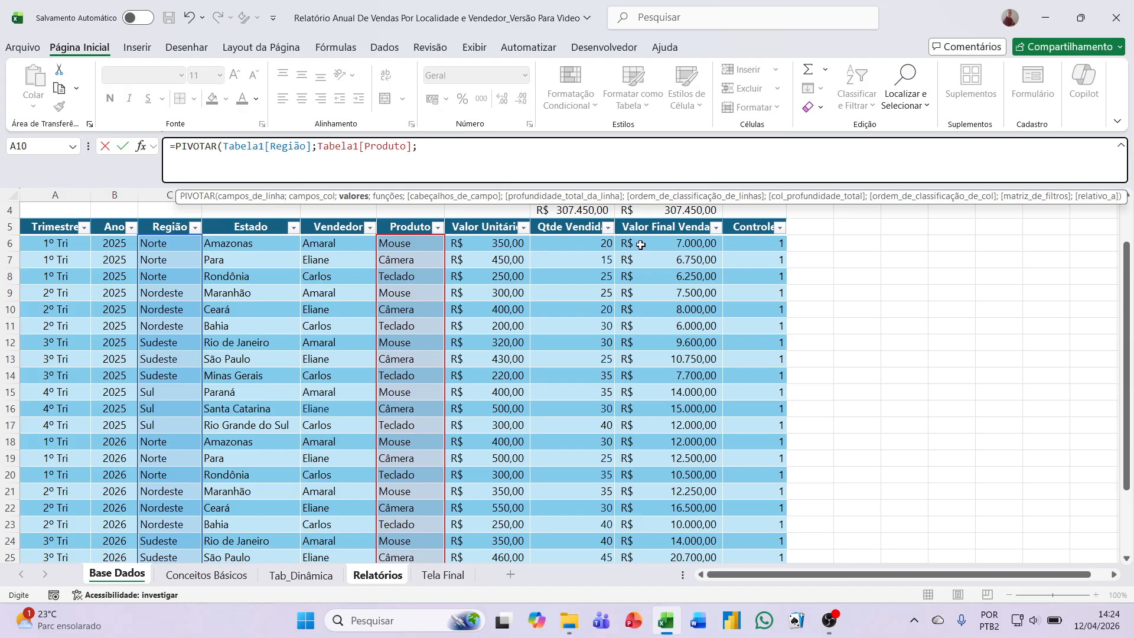
left_click_drag(641, 241, 648, 517)
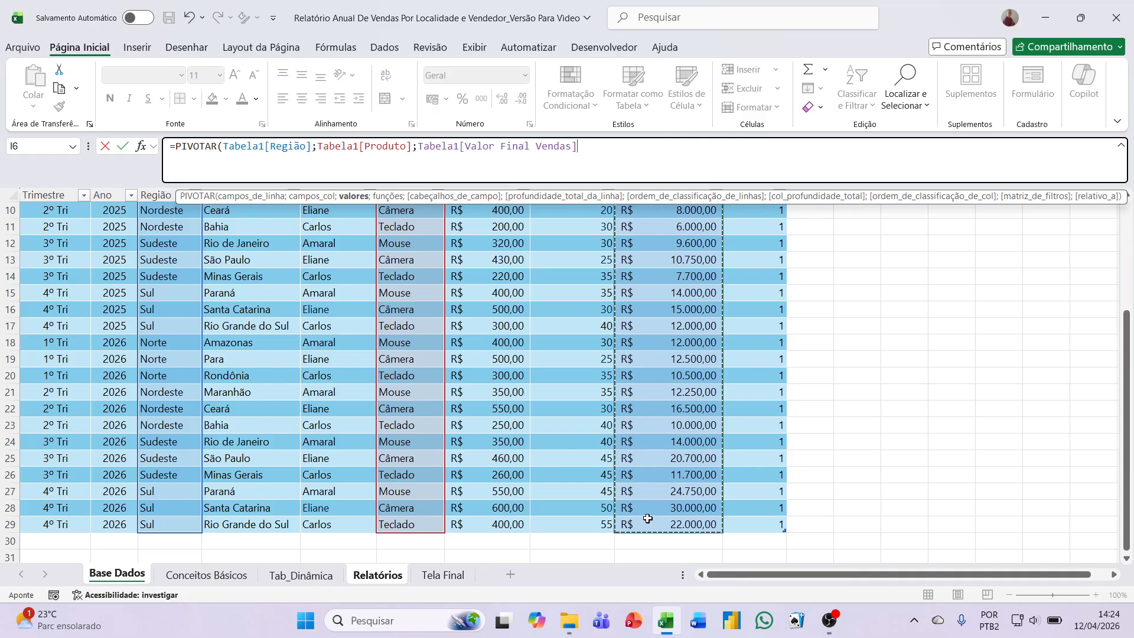
type(";")
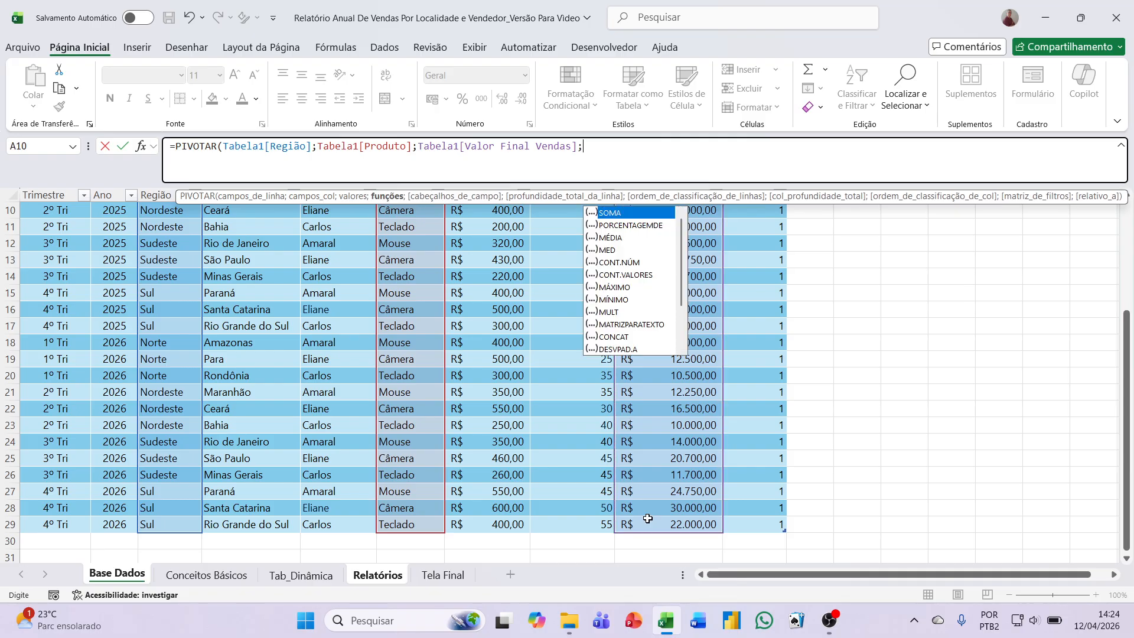
double_click(610, 214)
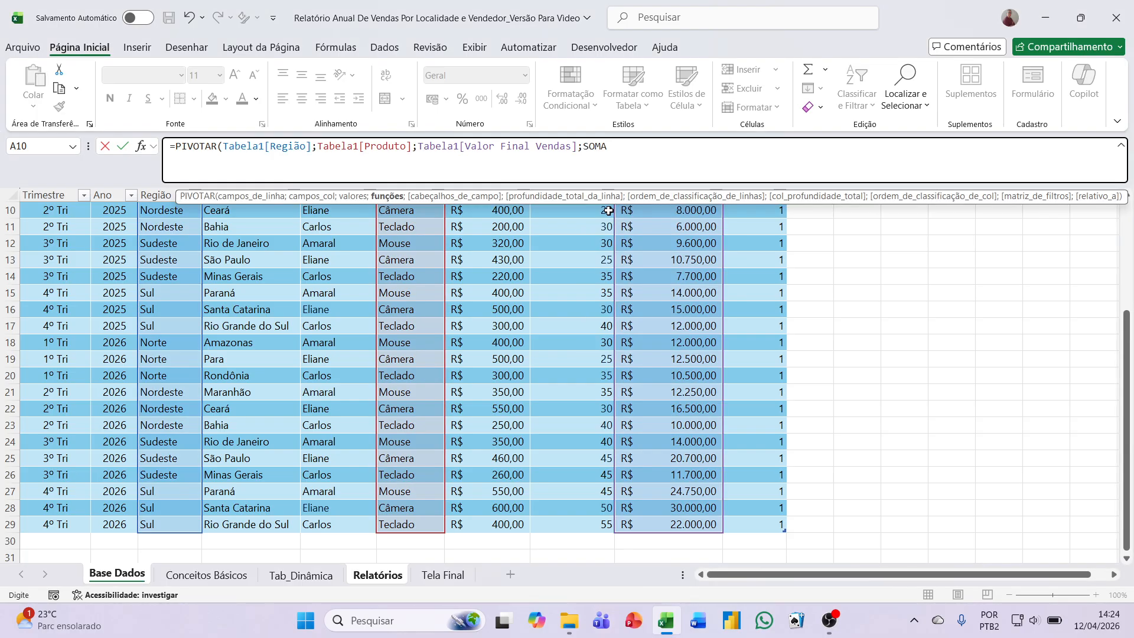
type(")")
key("Return")
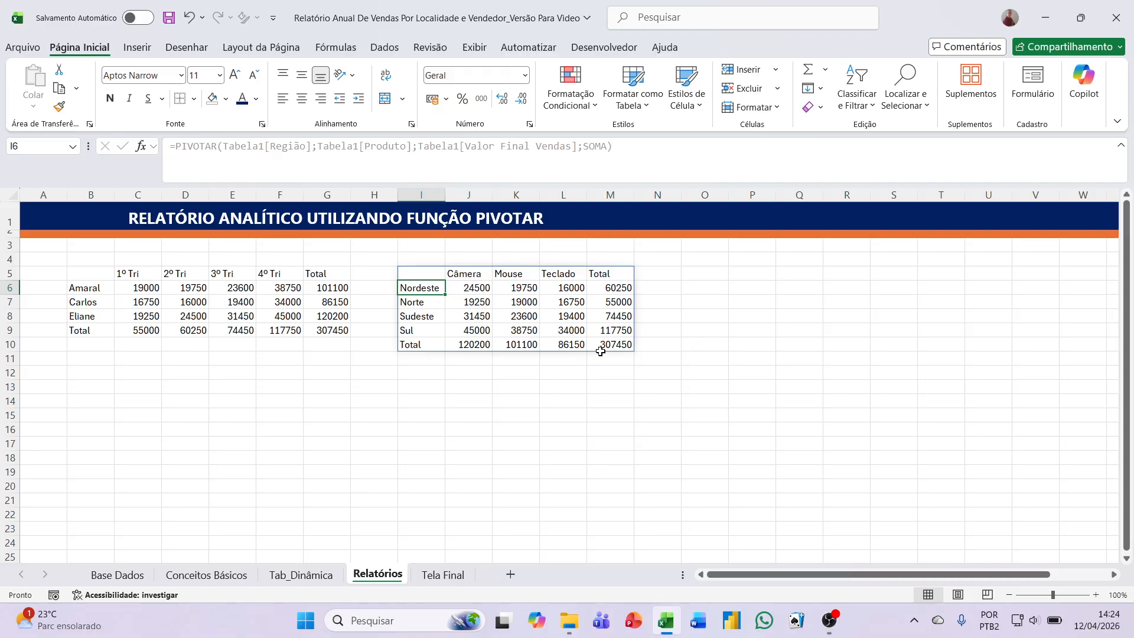
- Start a PIVOTAR formula in cell O5 of Relatórios with the Trimestre column including its header, Tabela1[[#Tudo];[Trimestre]], as the row fields
left_click(704, 273)
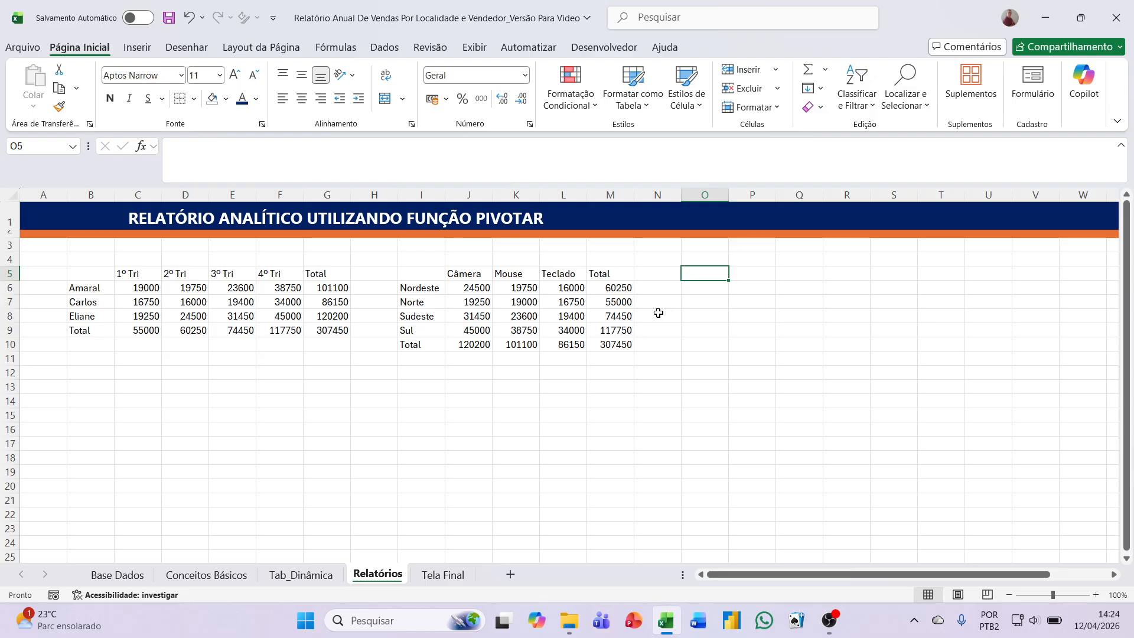
type("=piov")
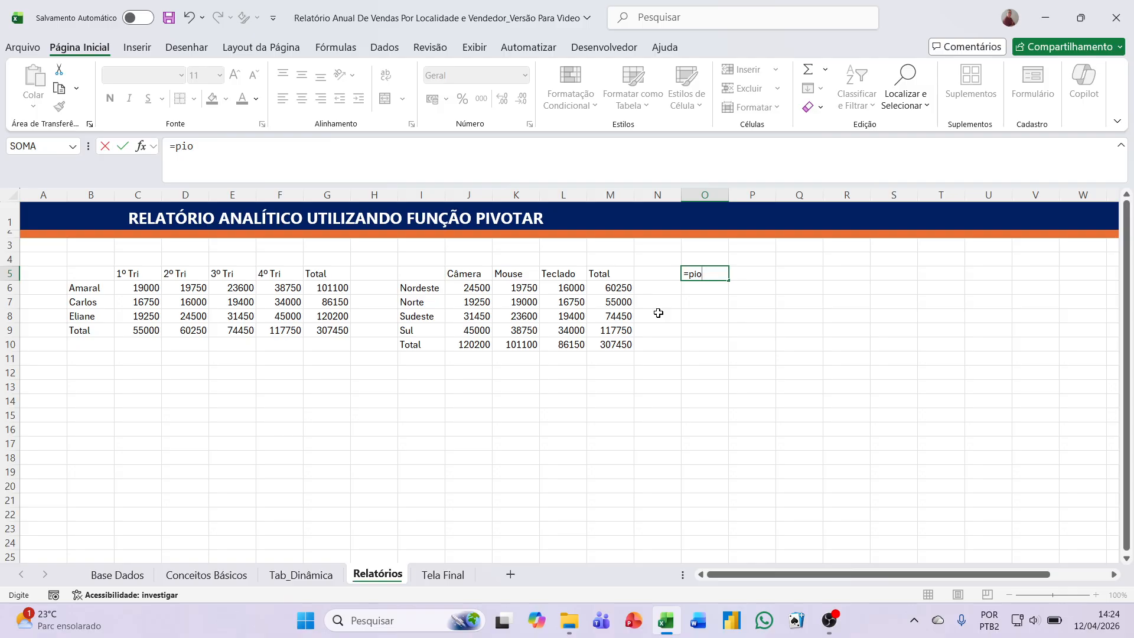
key("BackSpace")
double_click(715, 301)
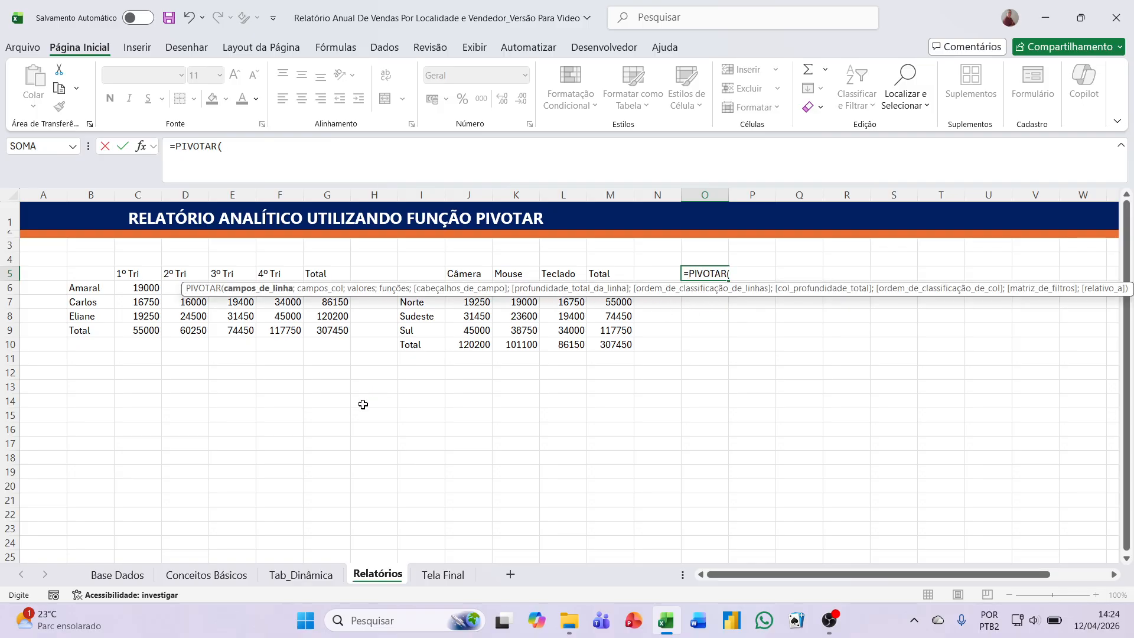
left_click(134, 576)
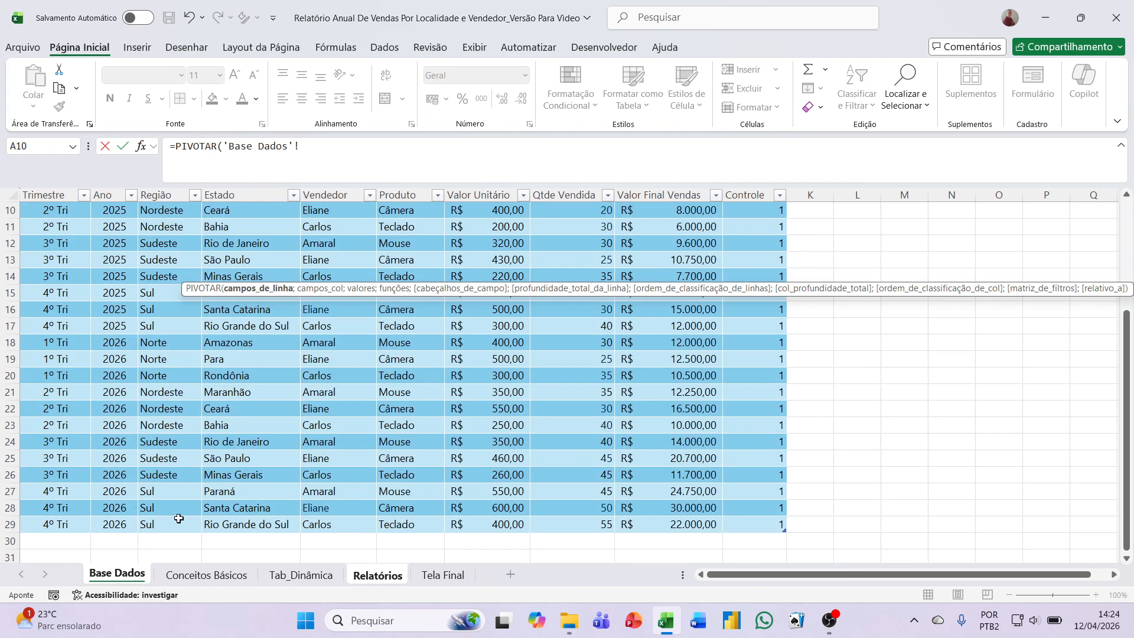
scroll(179, 518, "up", 2)
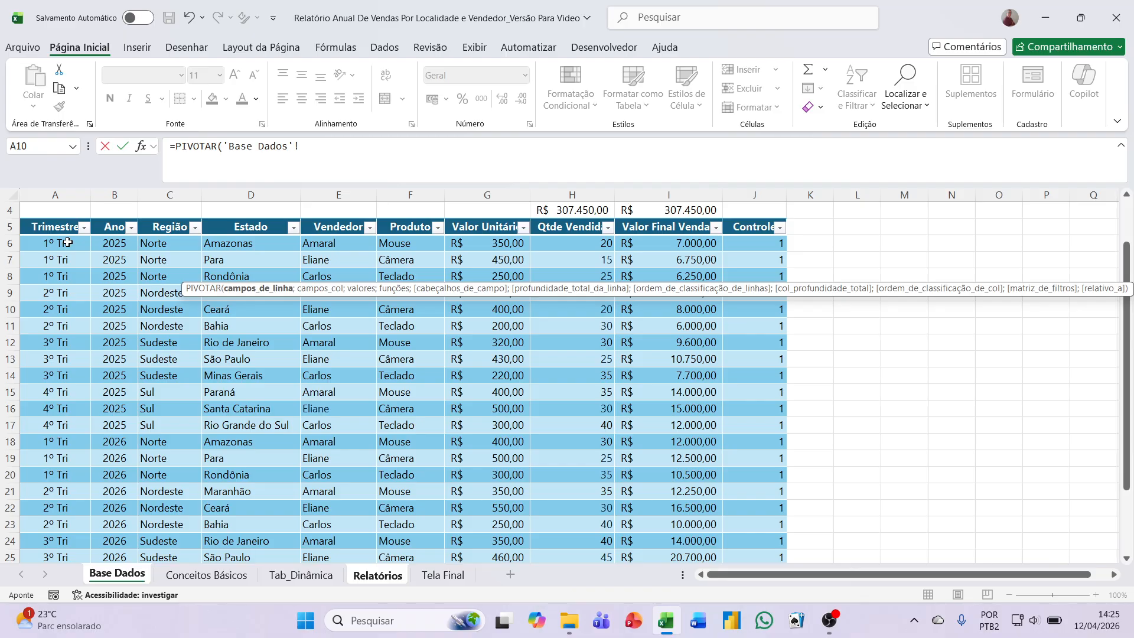
left_click_drag(55, 225, 56, 524)
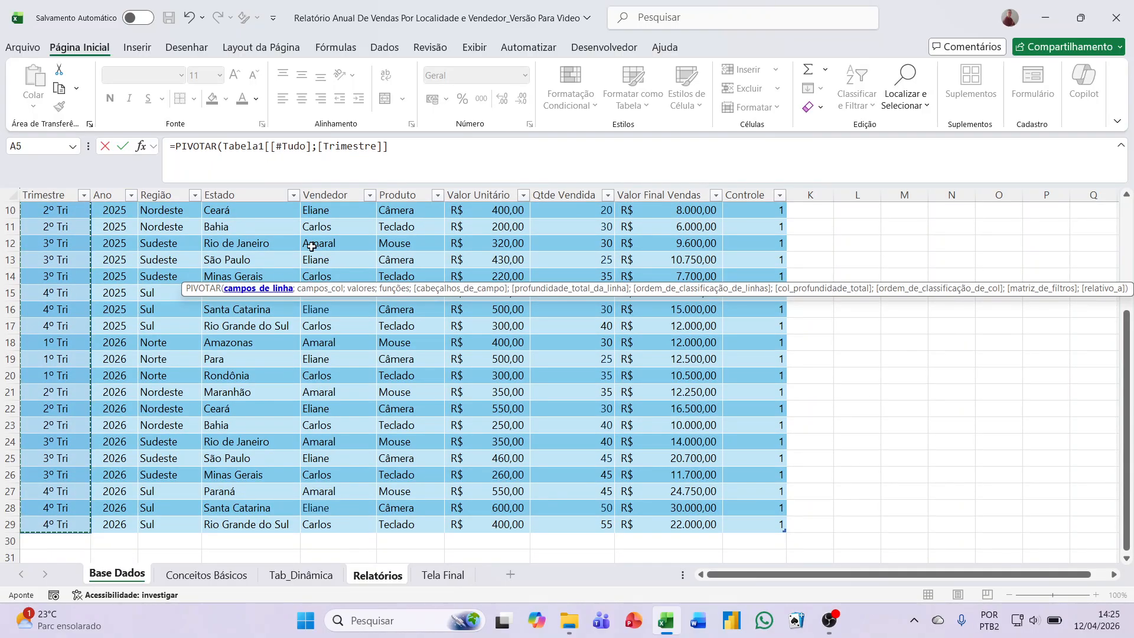
left_click(402, 150)
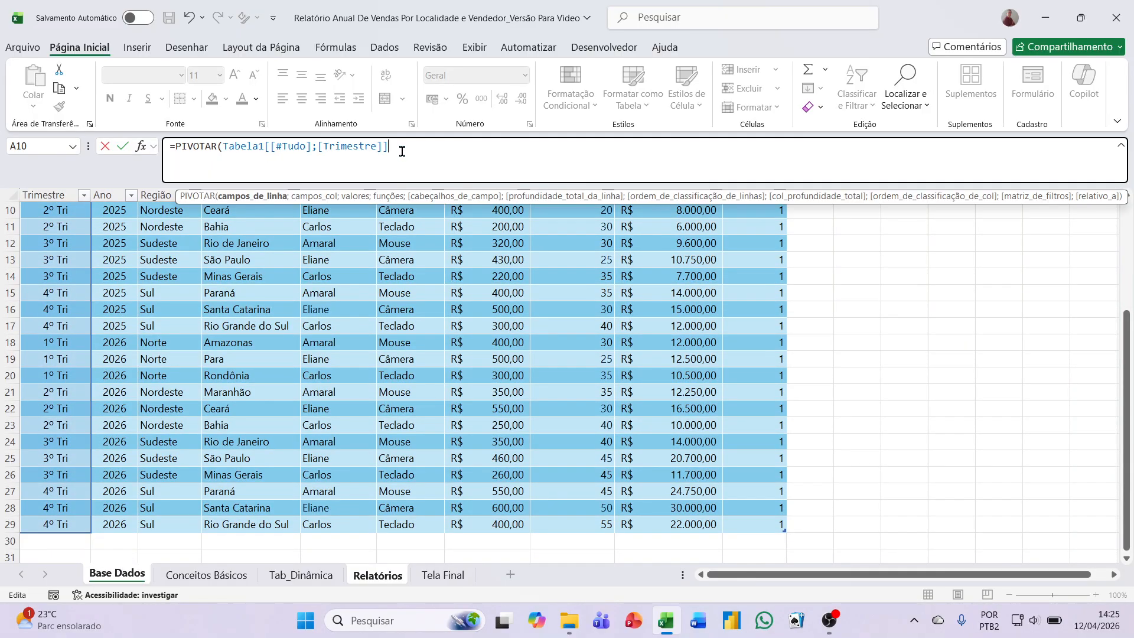
type(";")
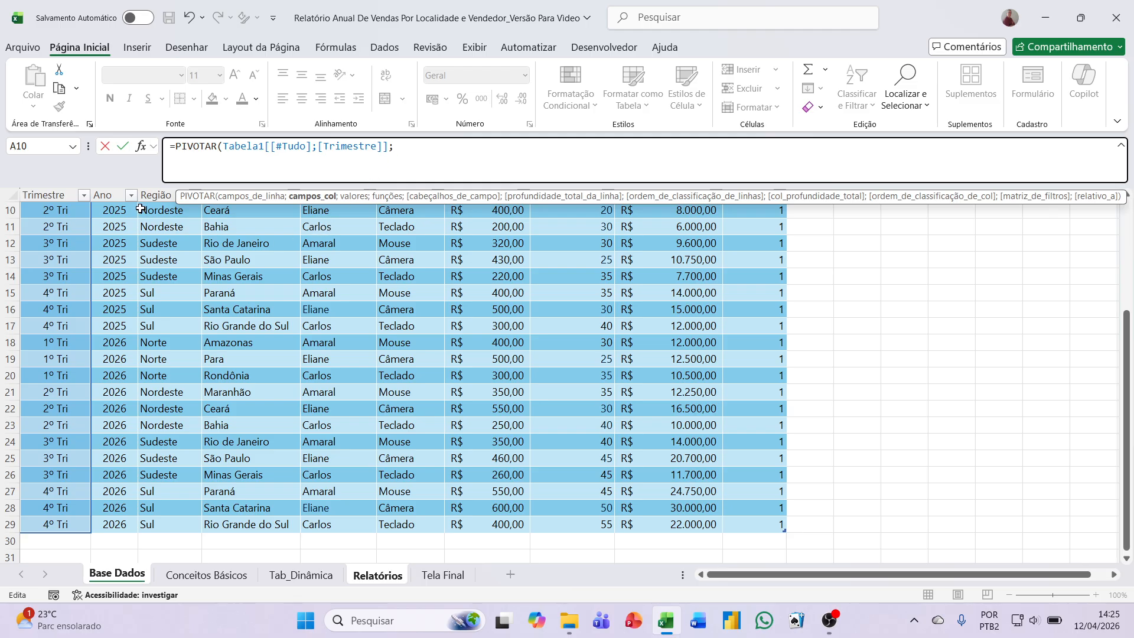
- Add the Ano column including its header, Tabela1[[#Tudo];[Ano]], as the column fields argument
scroll(127, 209, "up", 3)
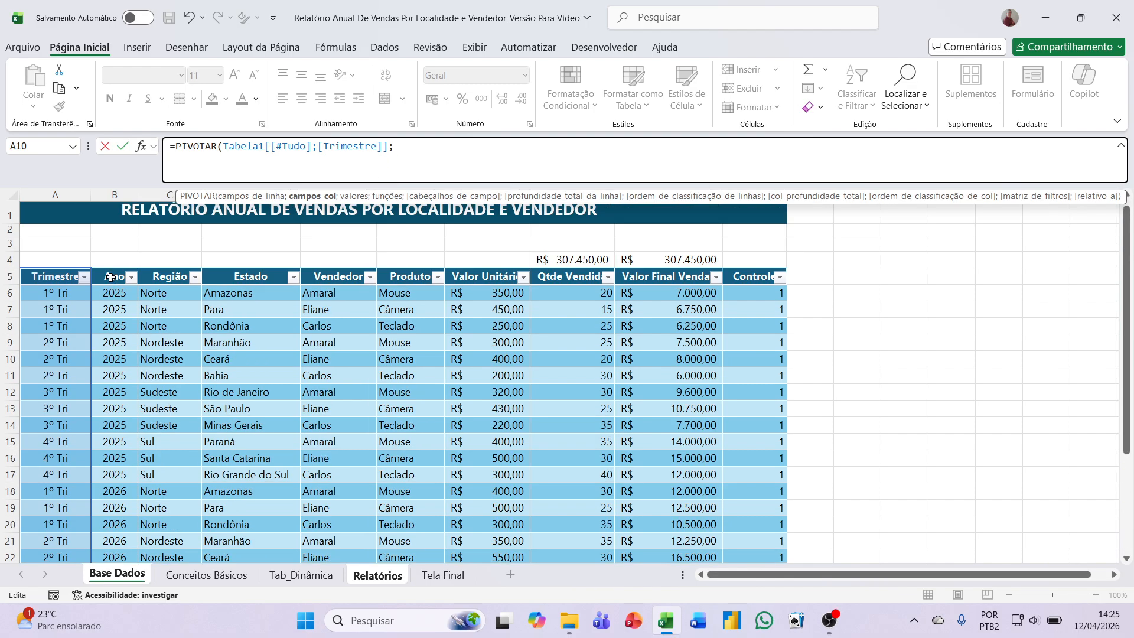
left_click_drag(111, 276, 126, 524)
type(";")
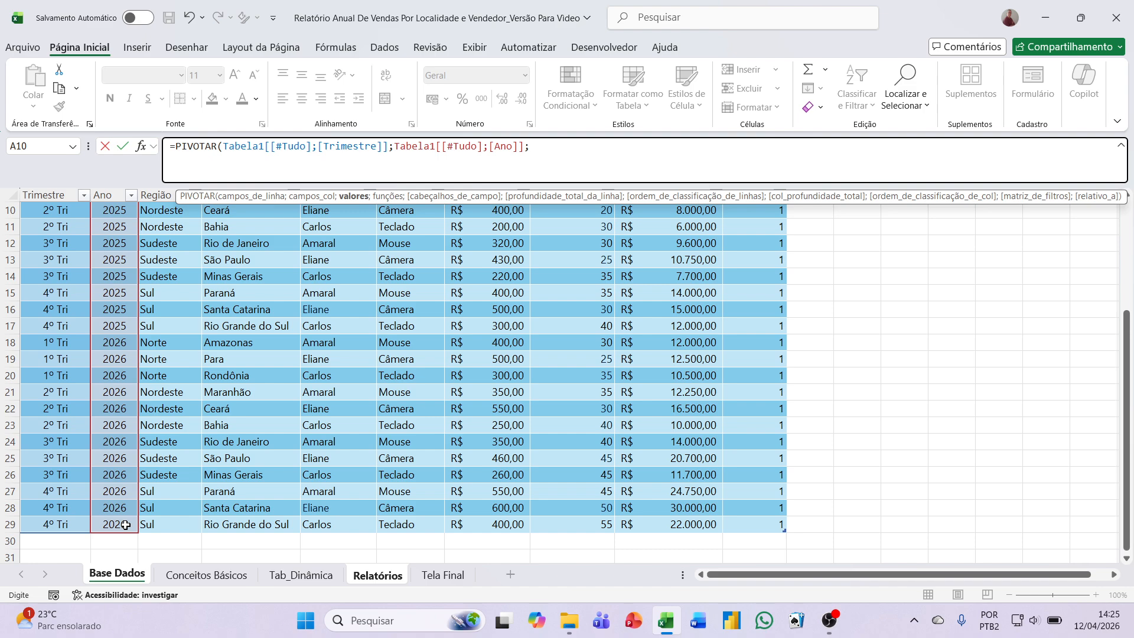
- Add Tabela1[[#Tudo];[Valor Final Vendas]] as the values argument and SOMA as the function
scroll(396, 359, "up", 2)
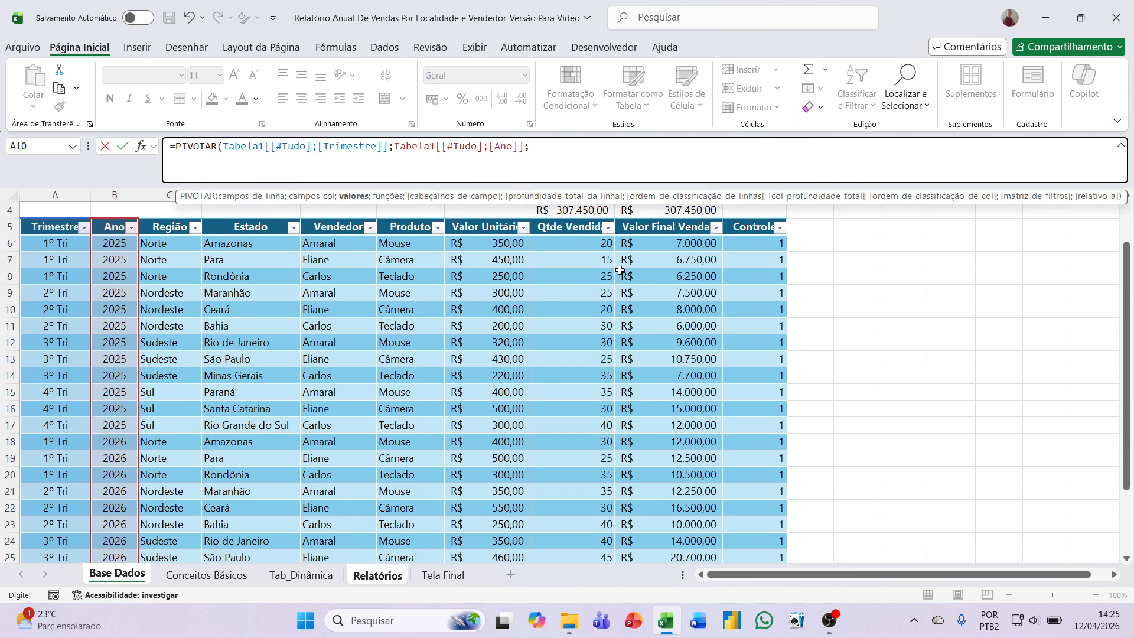
left_click_drag(645, 229, 654, 529)
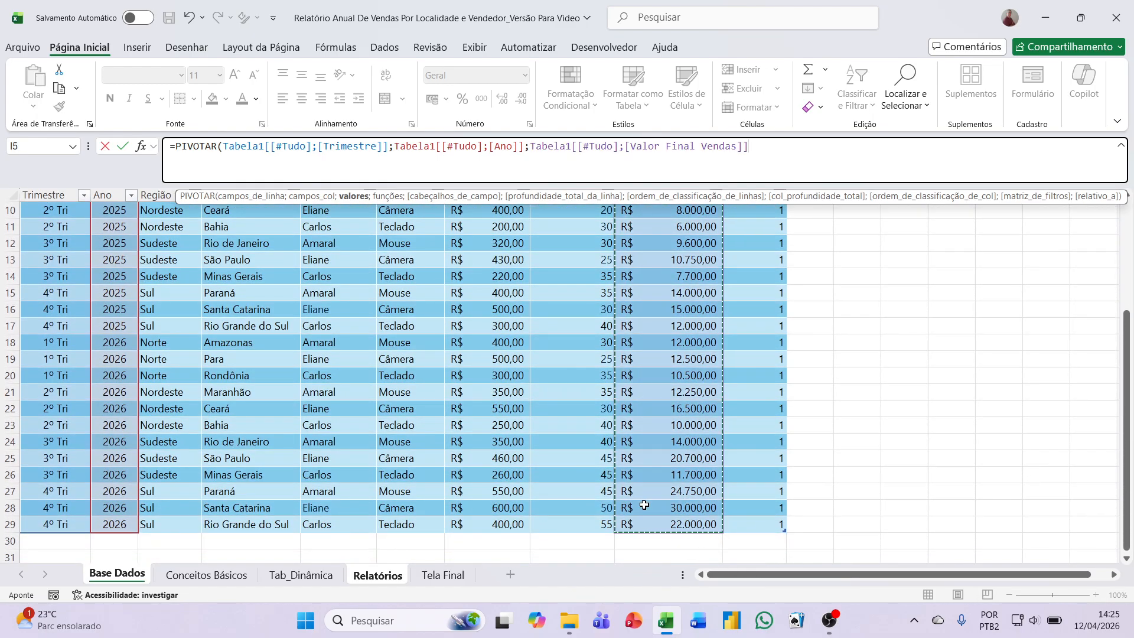
type(";")
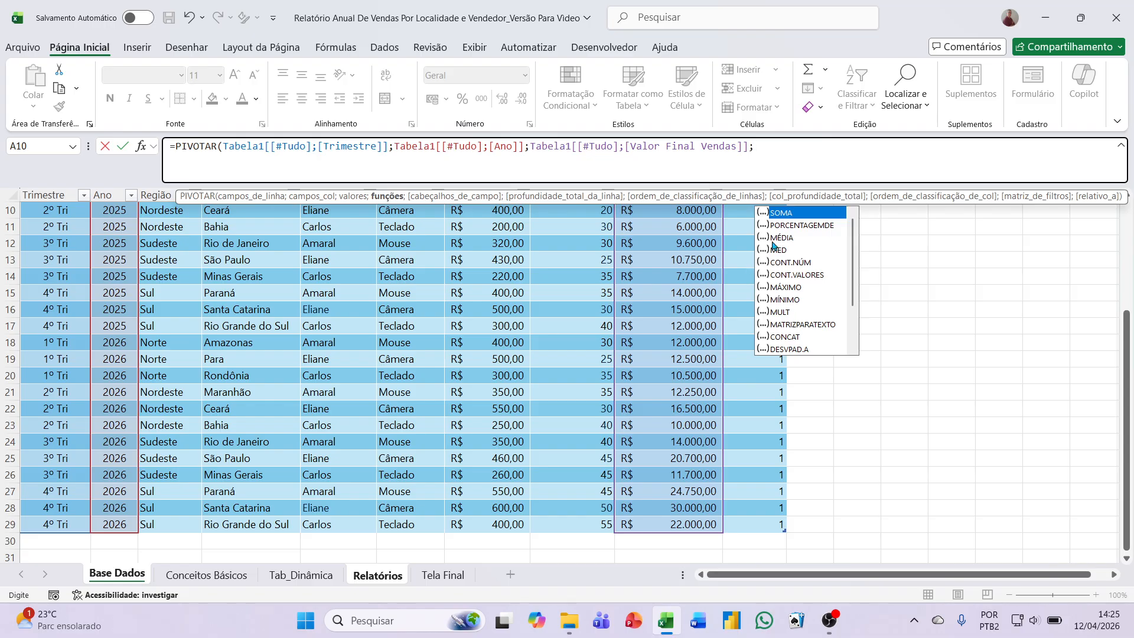
double_click(774, 213)
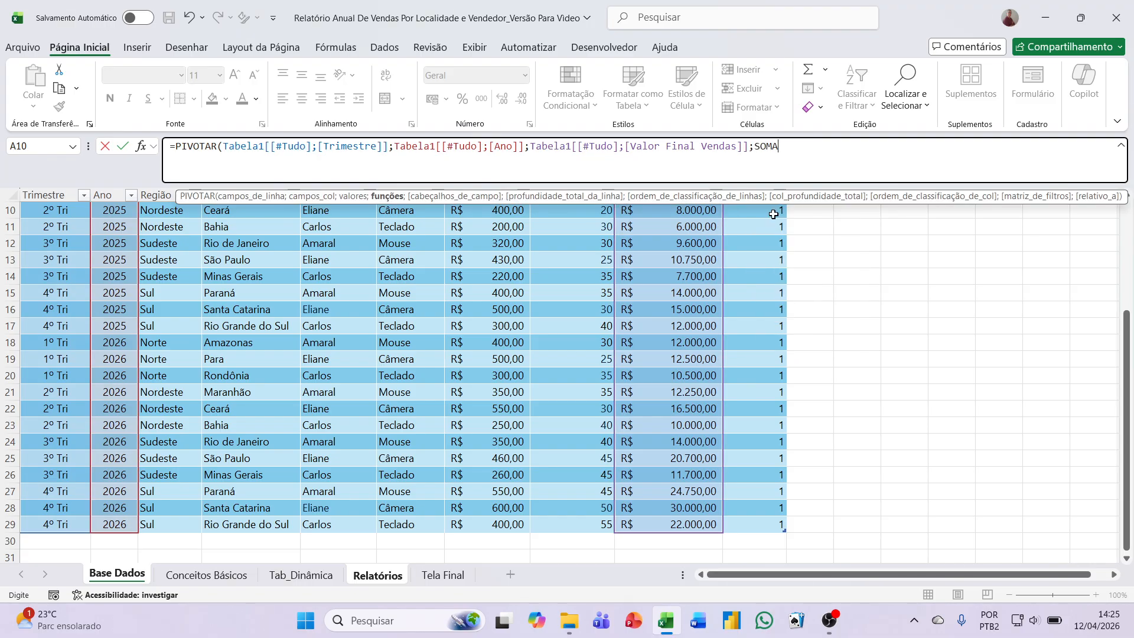
- Set the field headers argument of the PIVOTAR formula to 1 (Sim, mas não mostrar)
type(";")
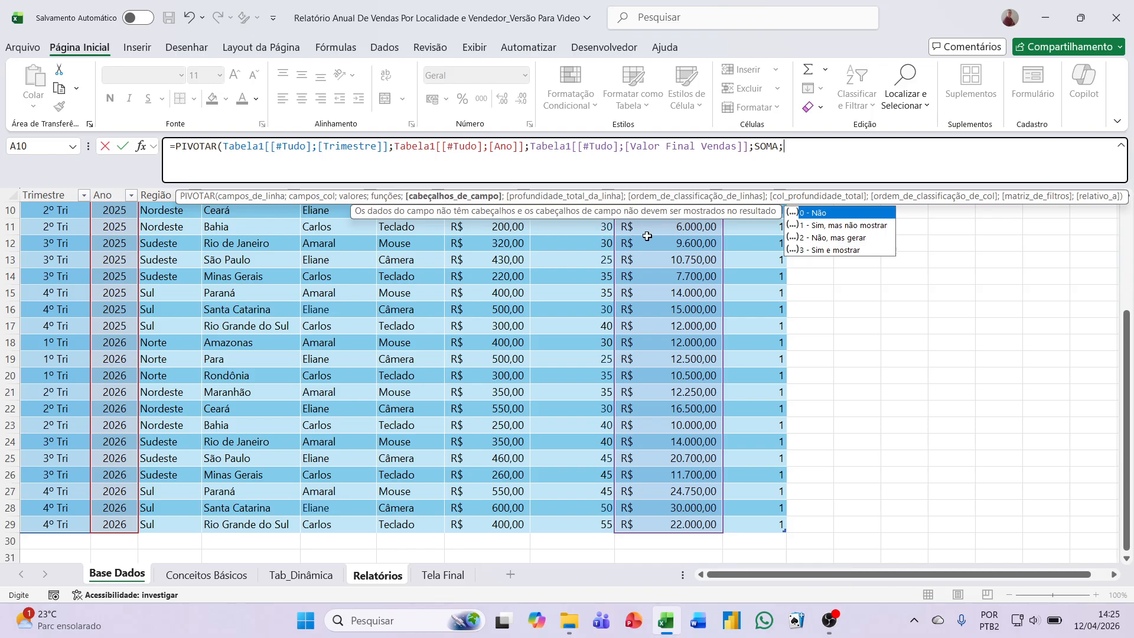
type("1")
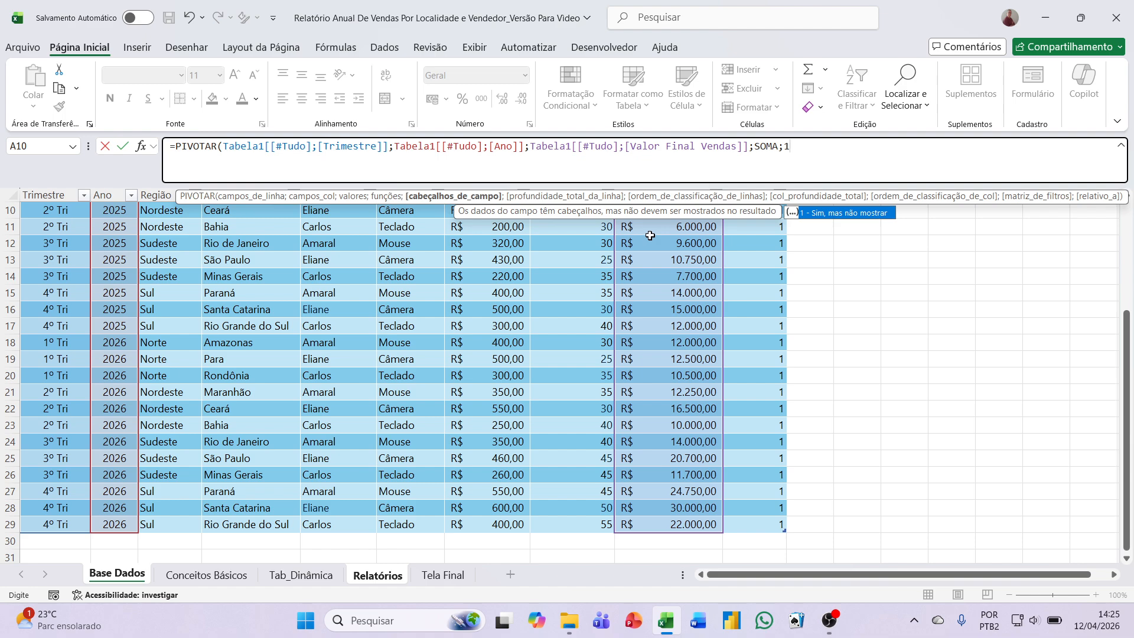
type(";")
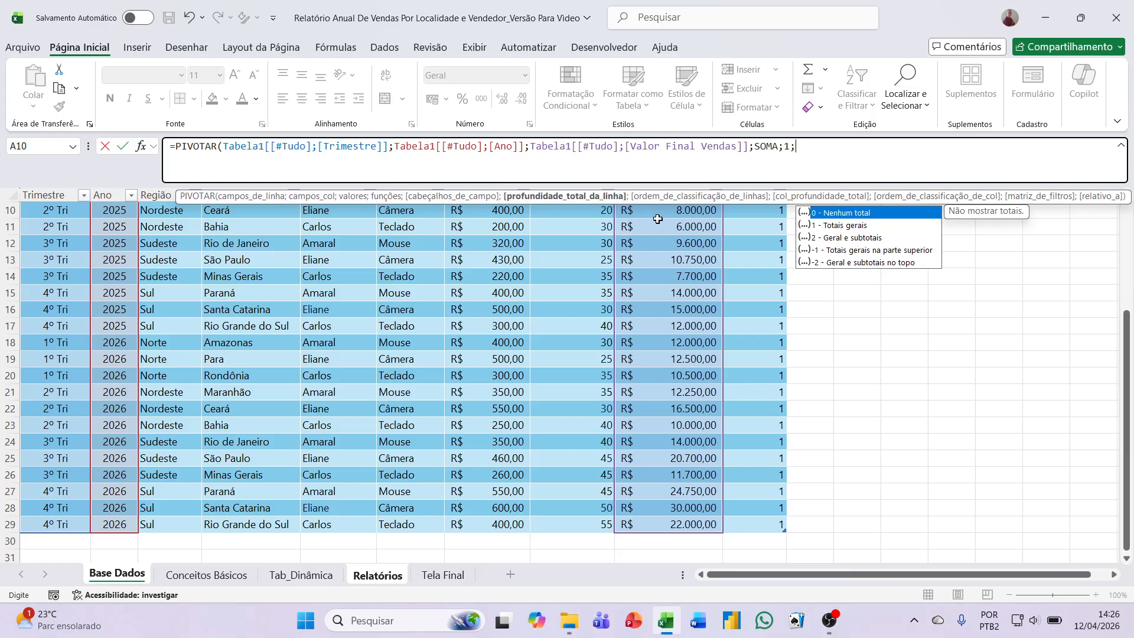
- Set the row total depth to 1, row sort order to 1, column total depth to 1 and column sort order to 2 in the PIVOTAR formula
type("1")
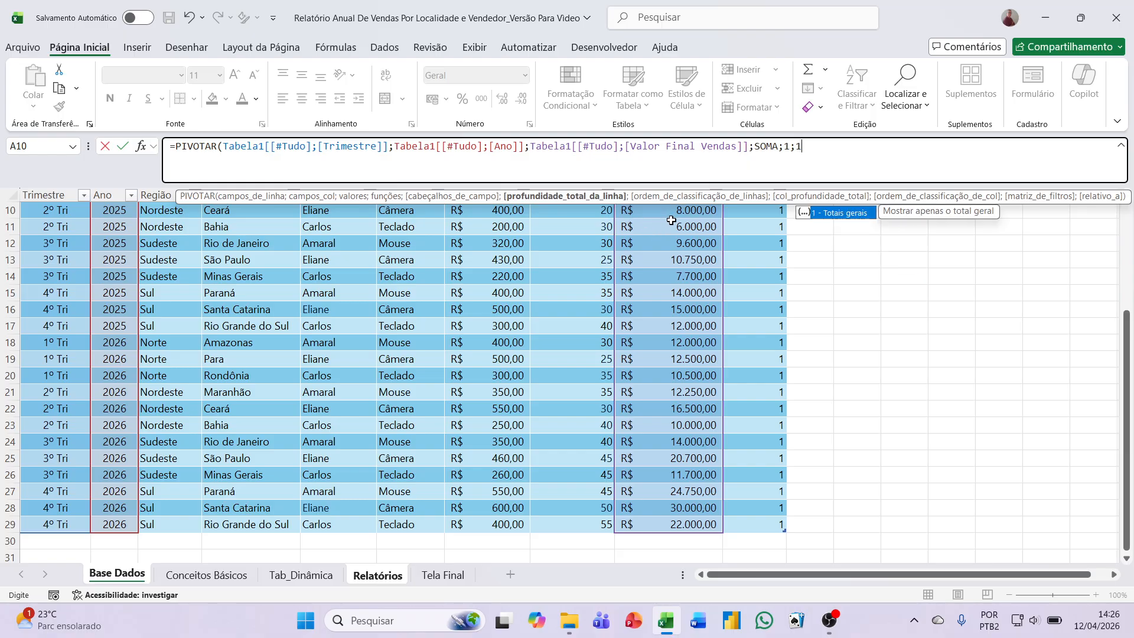
type(";1")
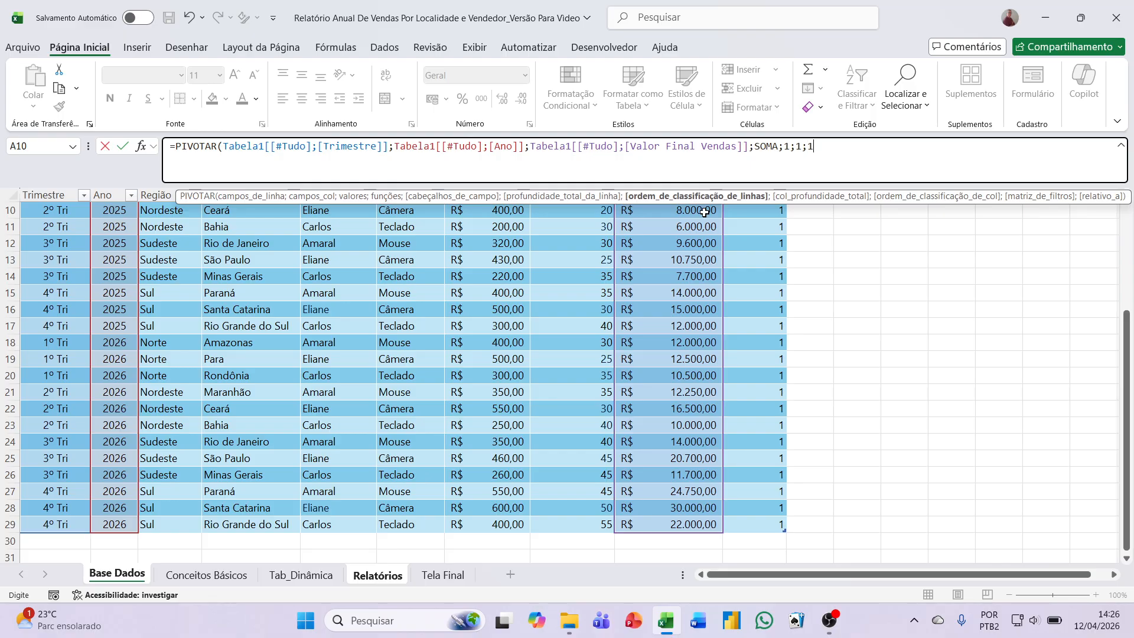
type(";")
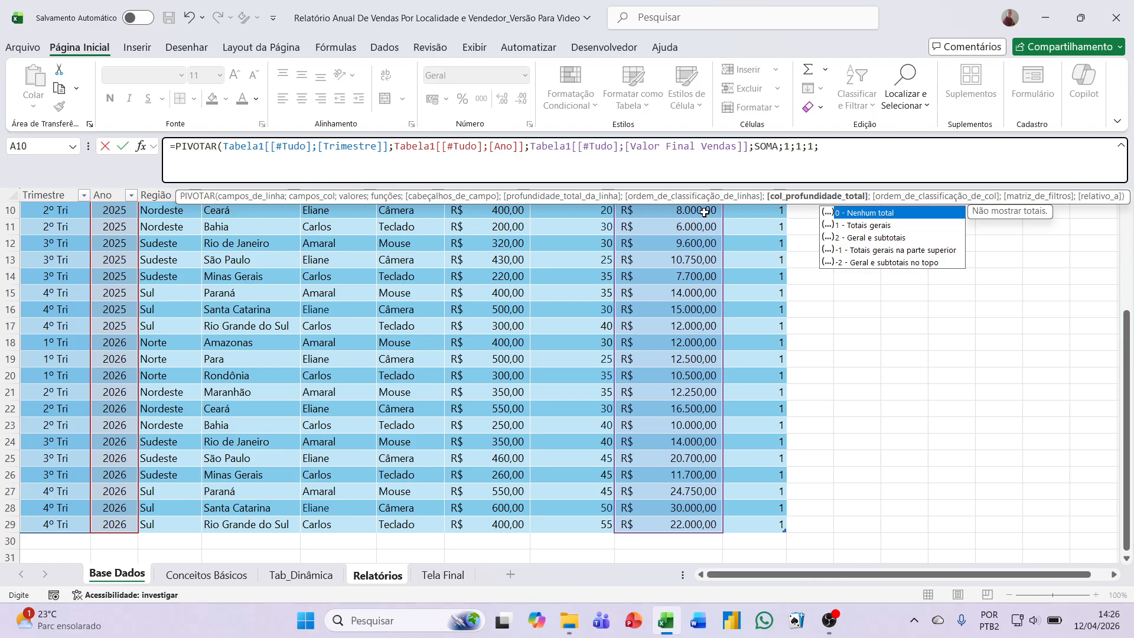
type("1")
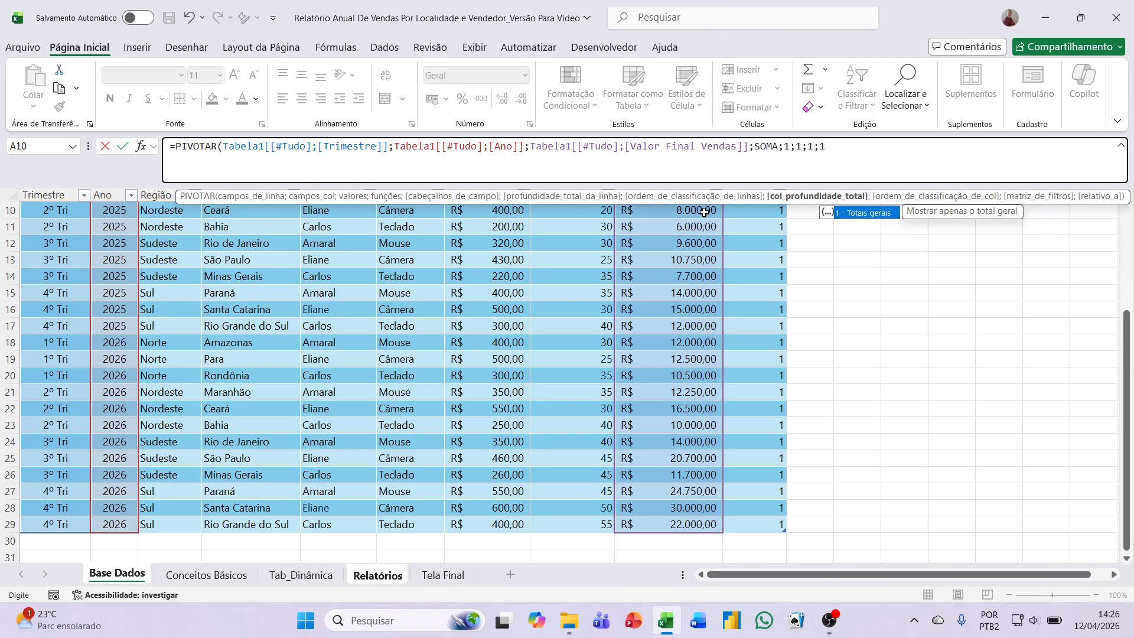
type(";2")
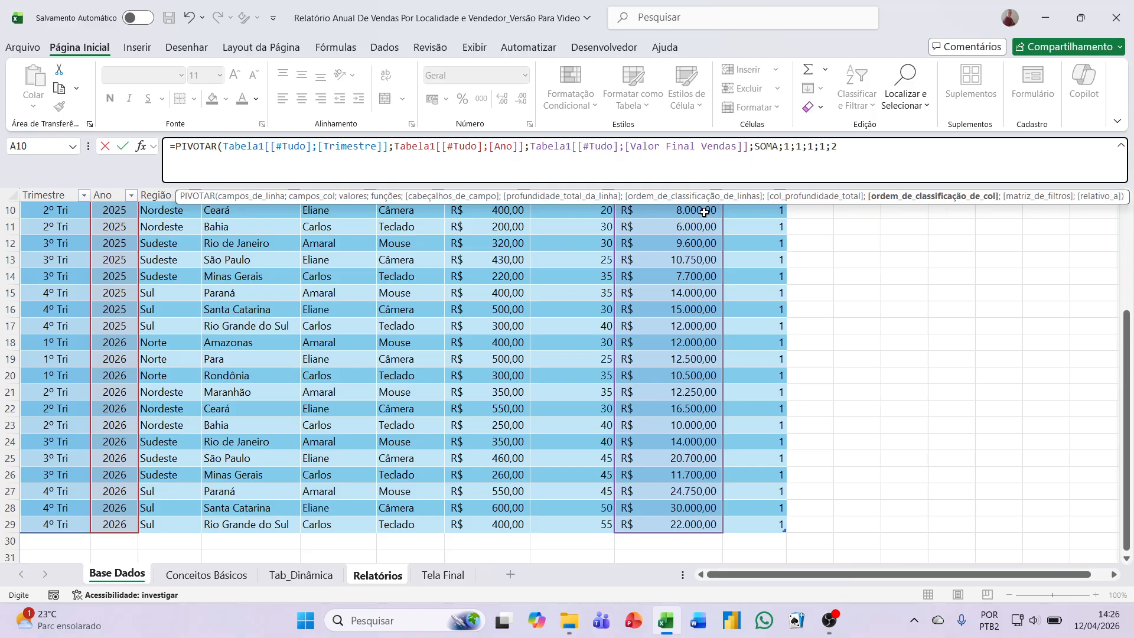
type(";")
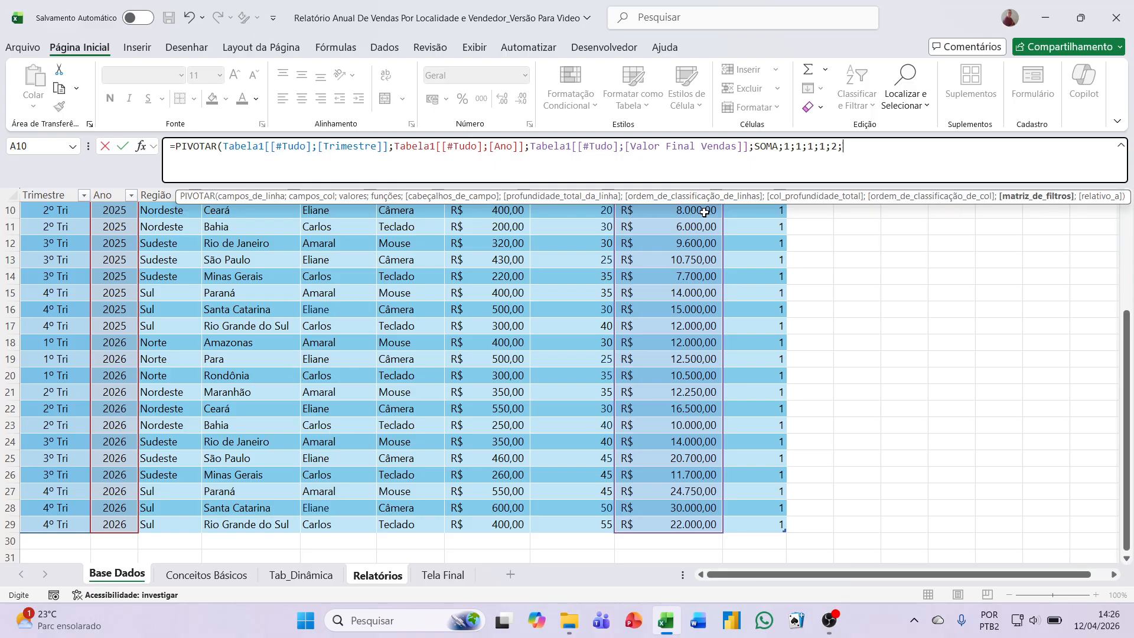
- Add the filter array (Tabela1[[#Tudo];[Controle]]=1) and commit the quarter-by-year PIVOTAR formula
scroll(735, 227, "up", 2)
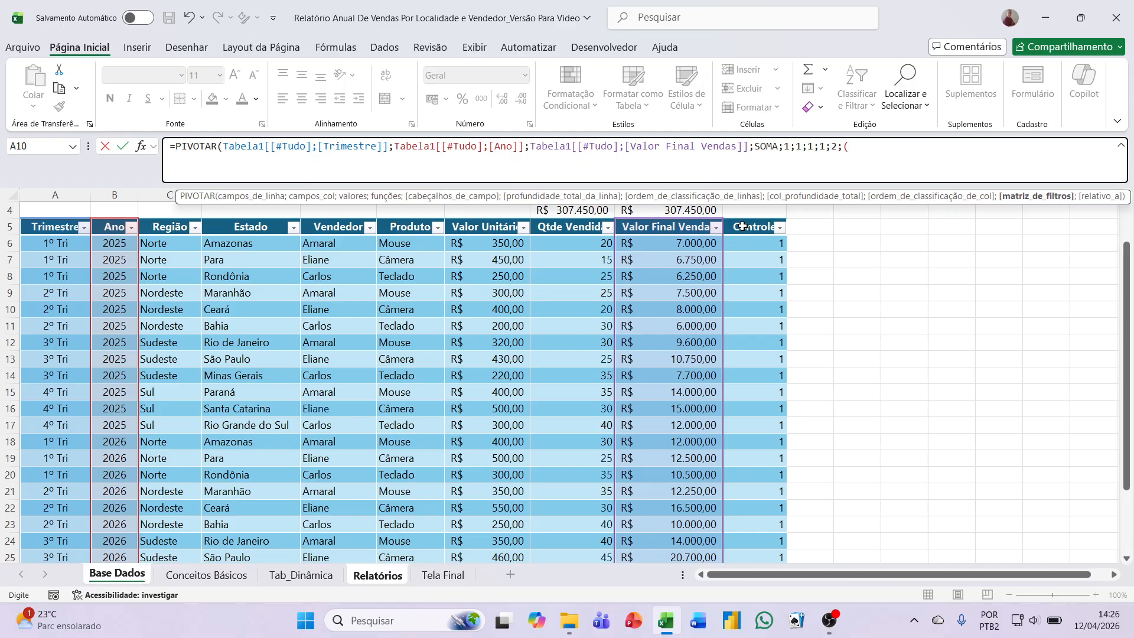
left_click_drag(742, 226, 753, 518)
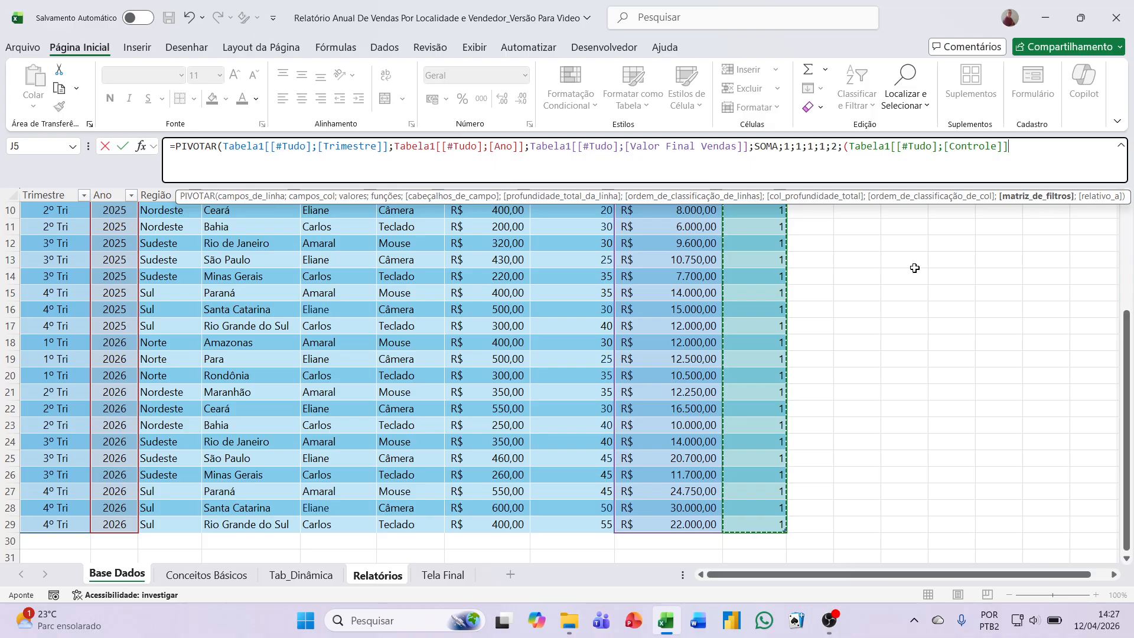
type("=")
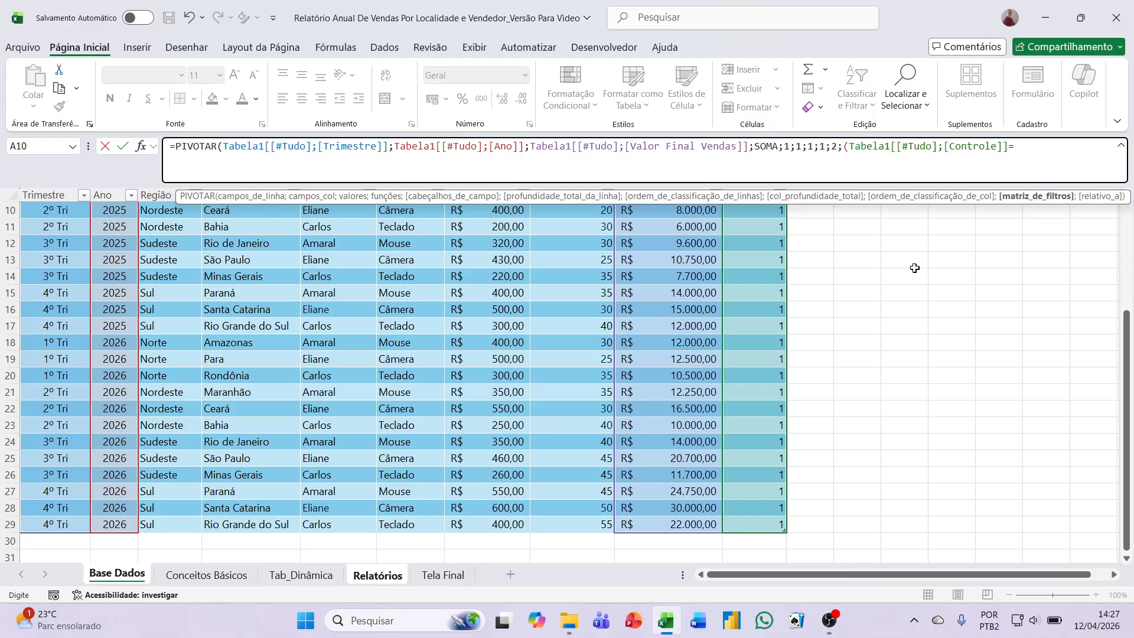
type("1")
key("Return")
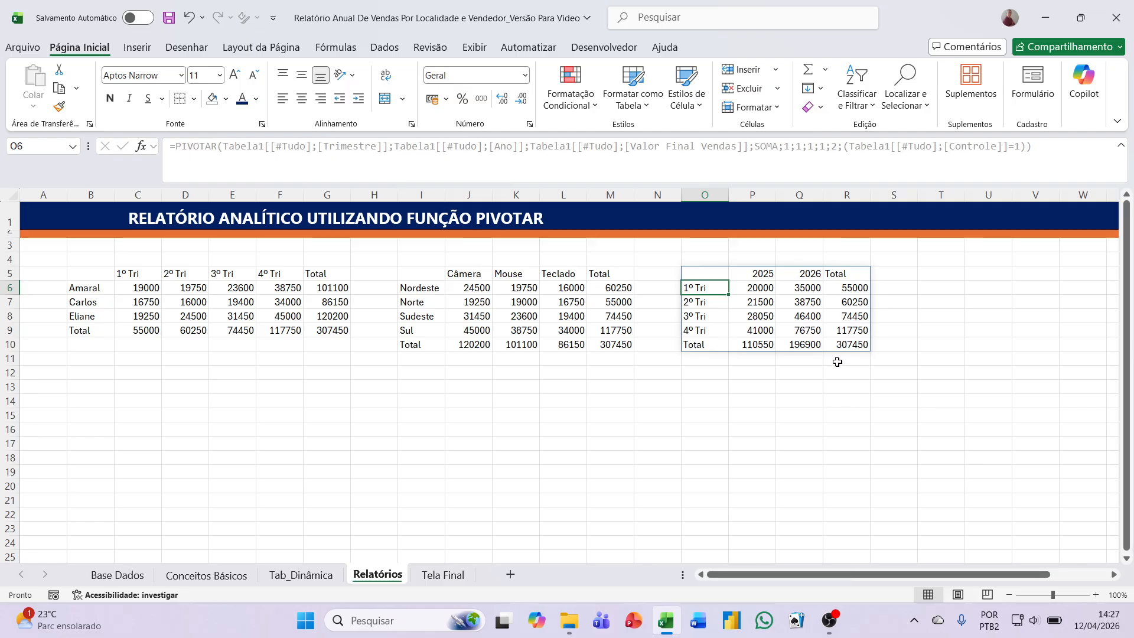
- Start a PIVOTAR formula in cell T5 of Relatórios with the Estado column including its header, Tabela1[[#Tudo];[Estado]], as the row fields
left_click(932, 274)
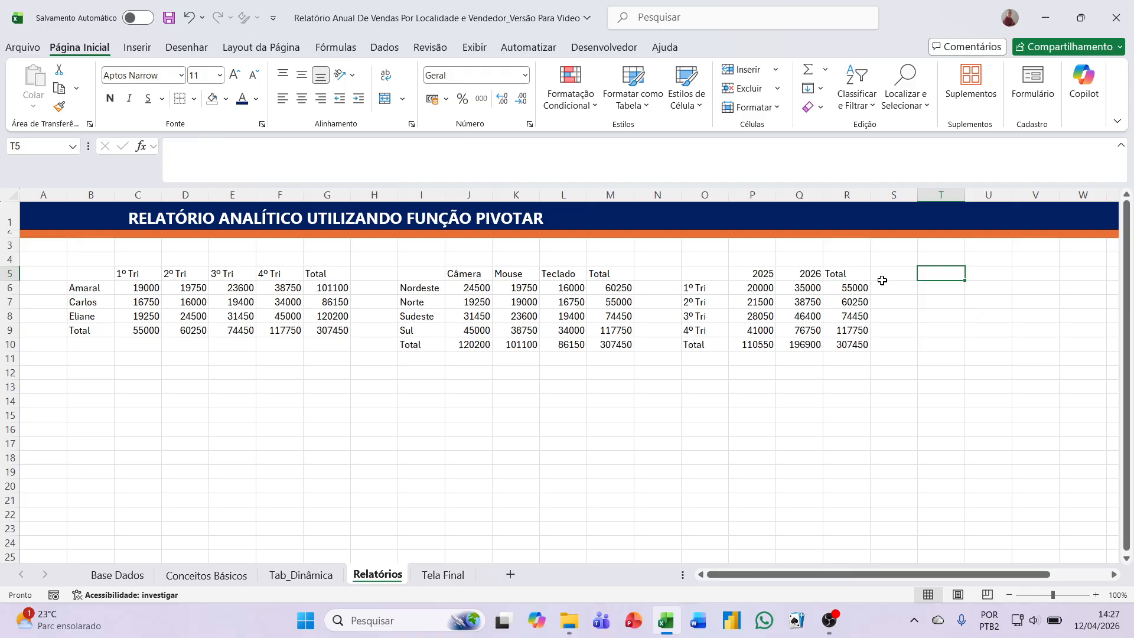
type("=pi")
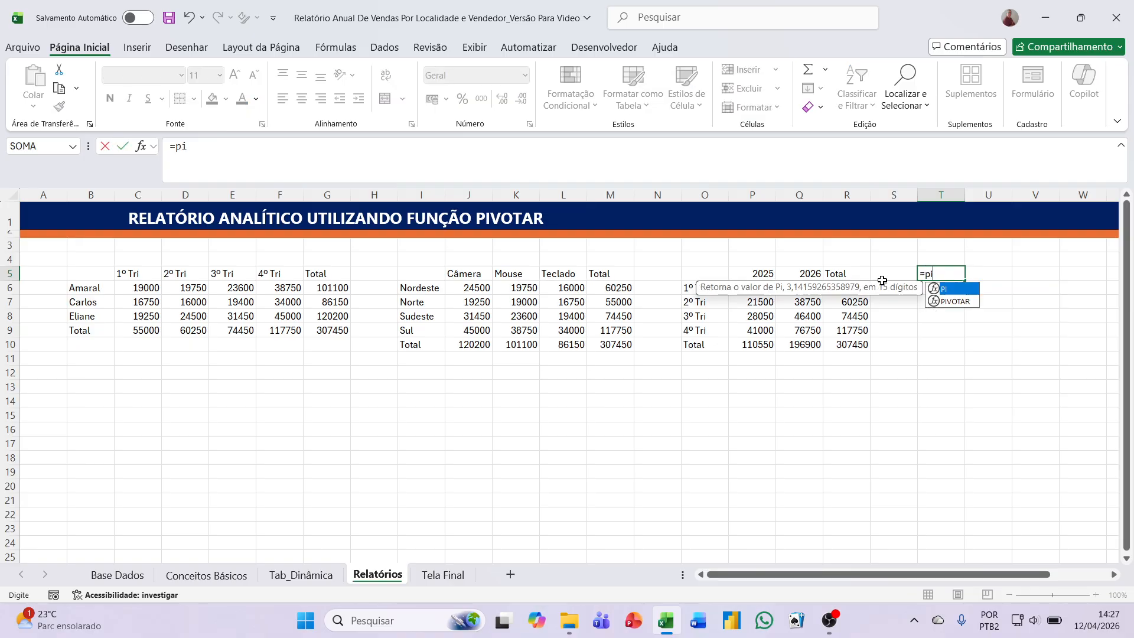
type("votar")
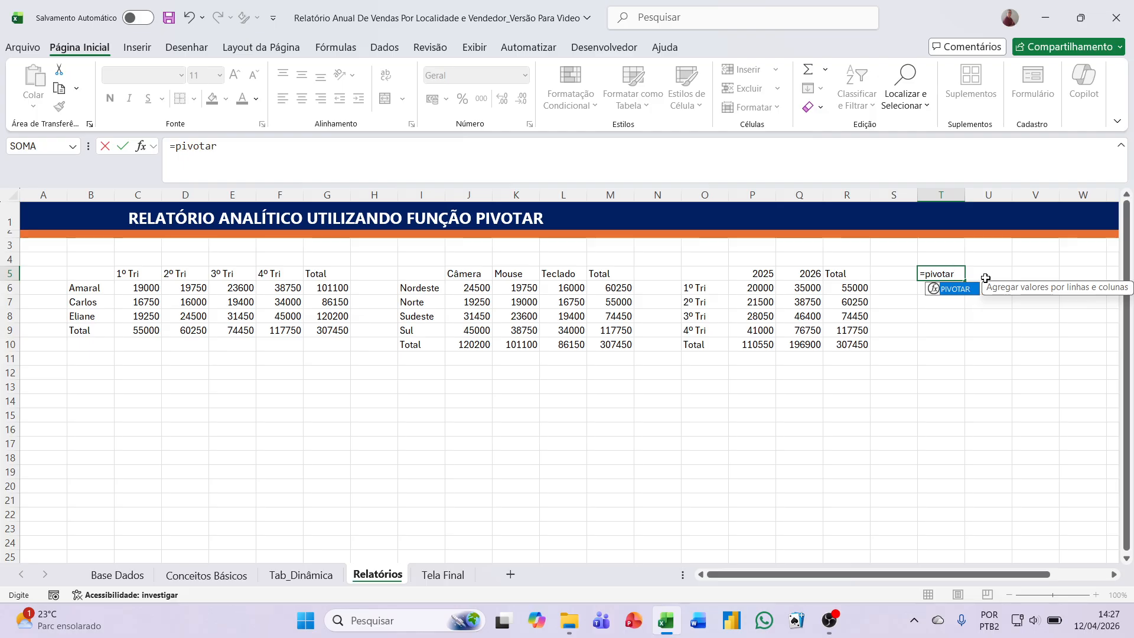
double_click(969, 289)
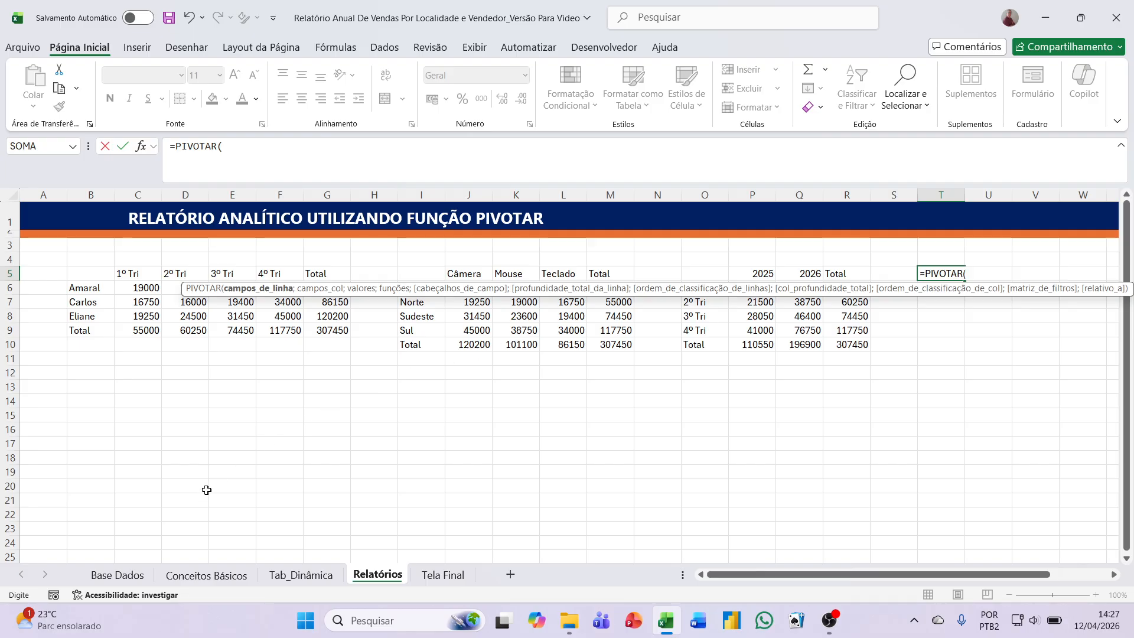
left_click(131, 570)
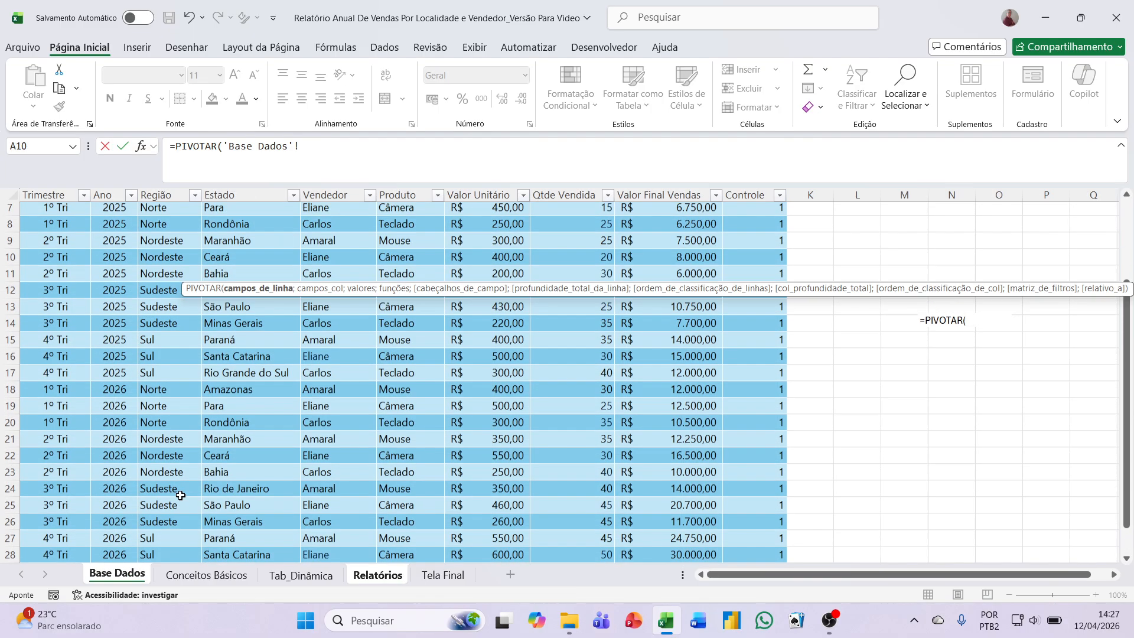
scroll(180, 495, "up", 1)
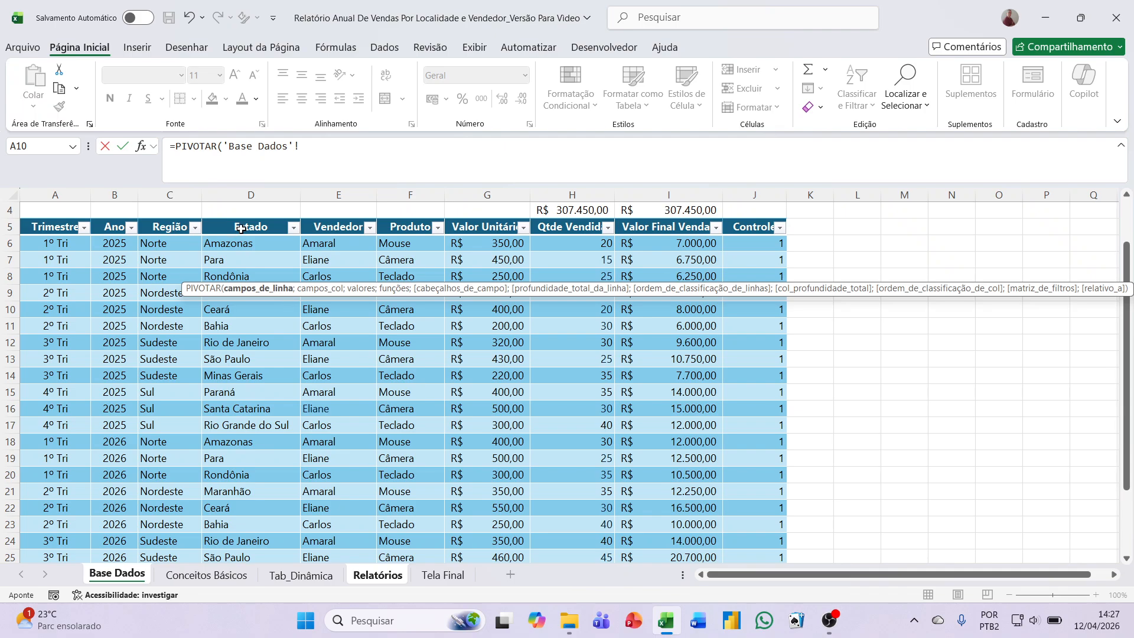
left_click_drag(240, 228, 238, 524)
left_click(385, 148)
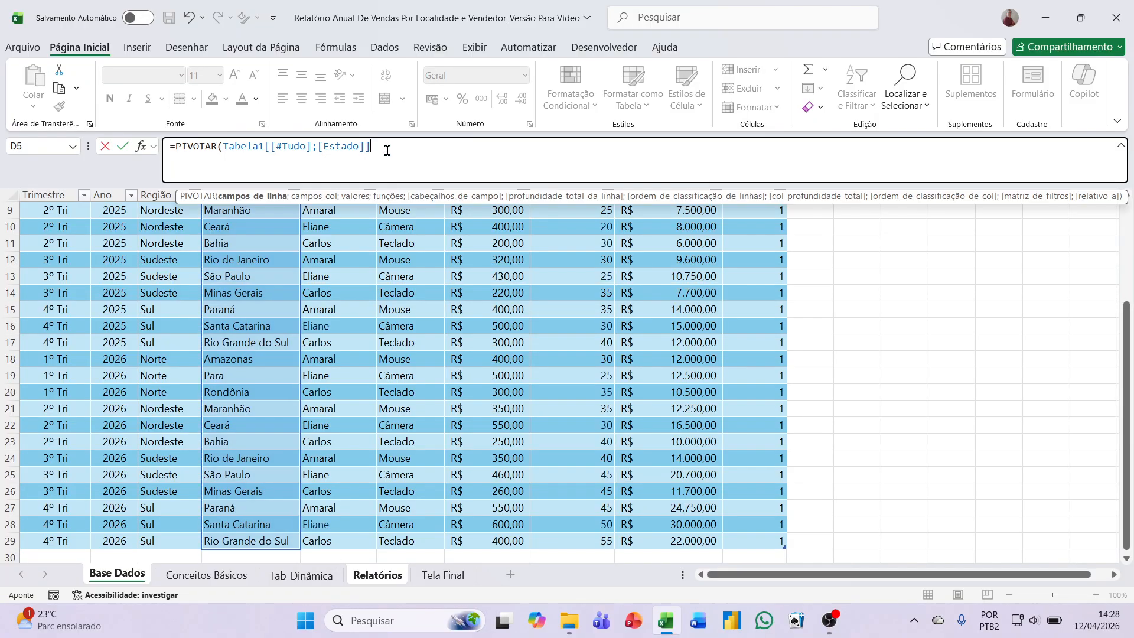
type(";")
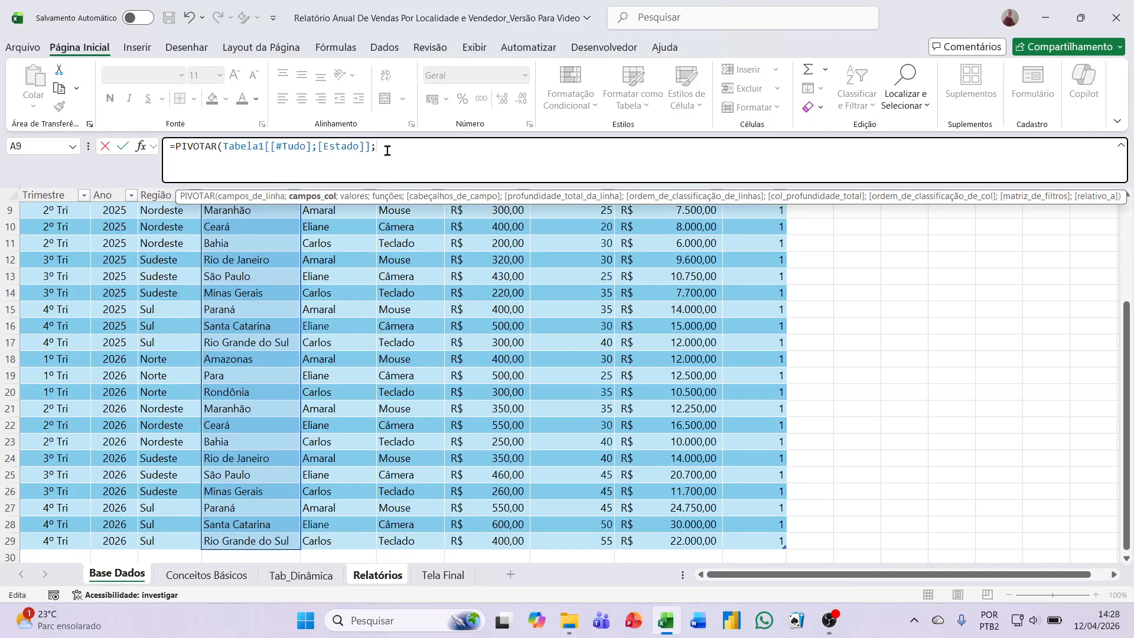
- Add the Vendedor column including its header, Tabela1[[#Tudo];[Vendedor]], as the column fields argument
scroll(381, 206, "up", 3)
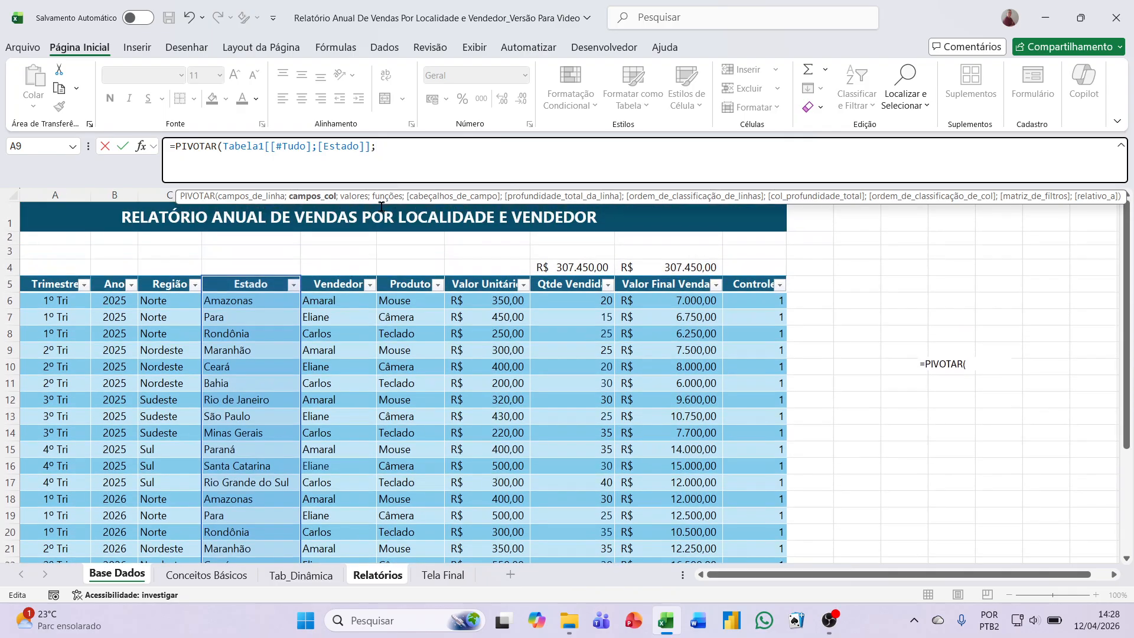
left_click_drag(339, 283, 338, 518)
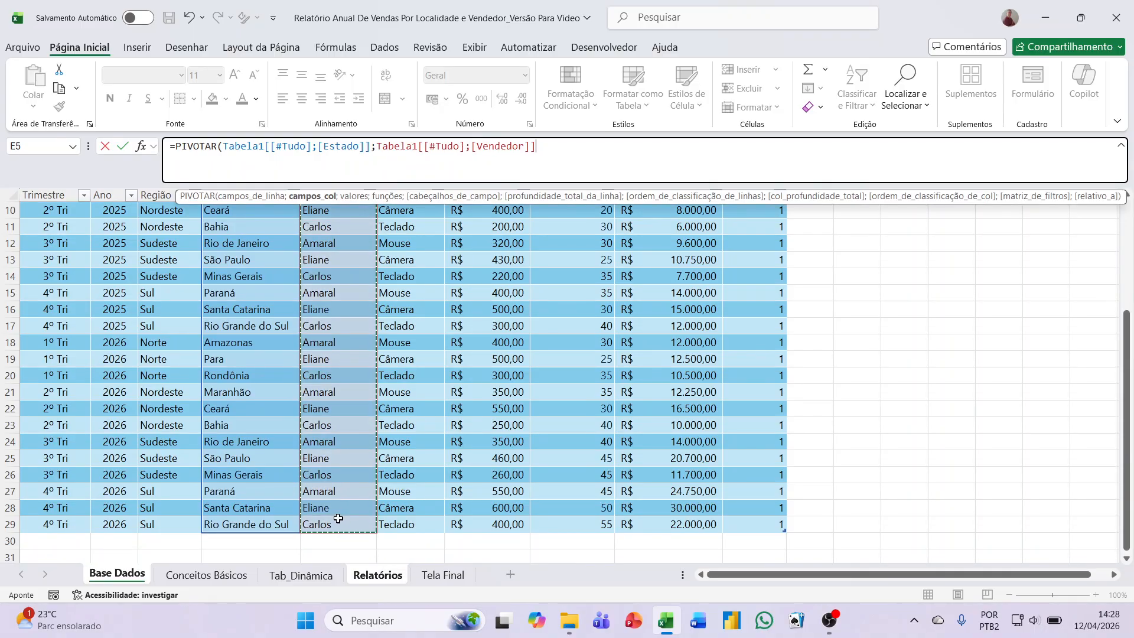
type(";")
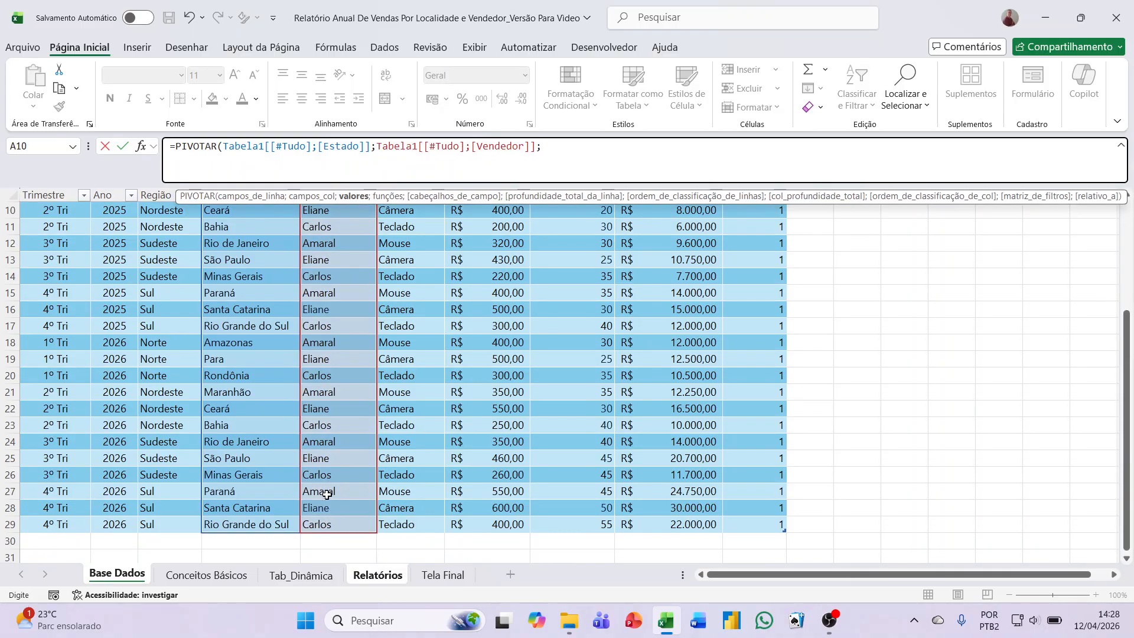
- Add Tabela1[[#Tudo];[Valor Final Vendas]] as the values argument of the state-by-seller formula, with SOMA as the function
scroll(460, 366, "up", 2)
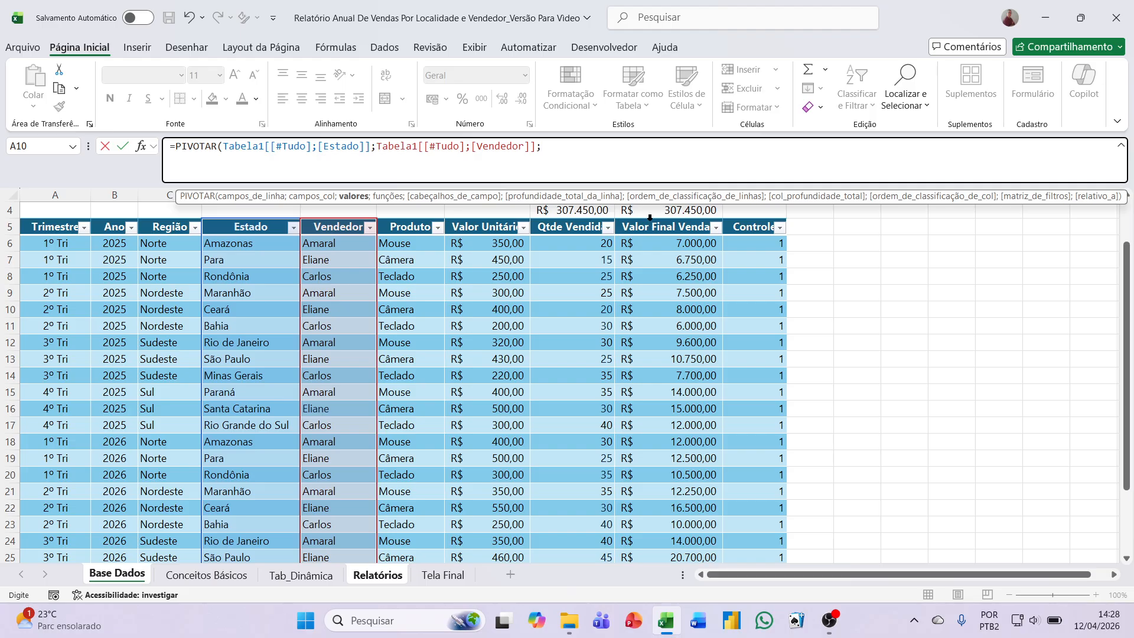
left_click_drag(650, 226, 664, 524)
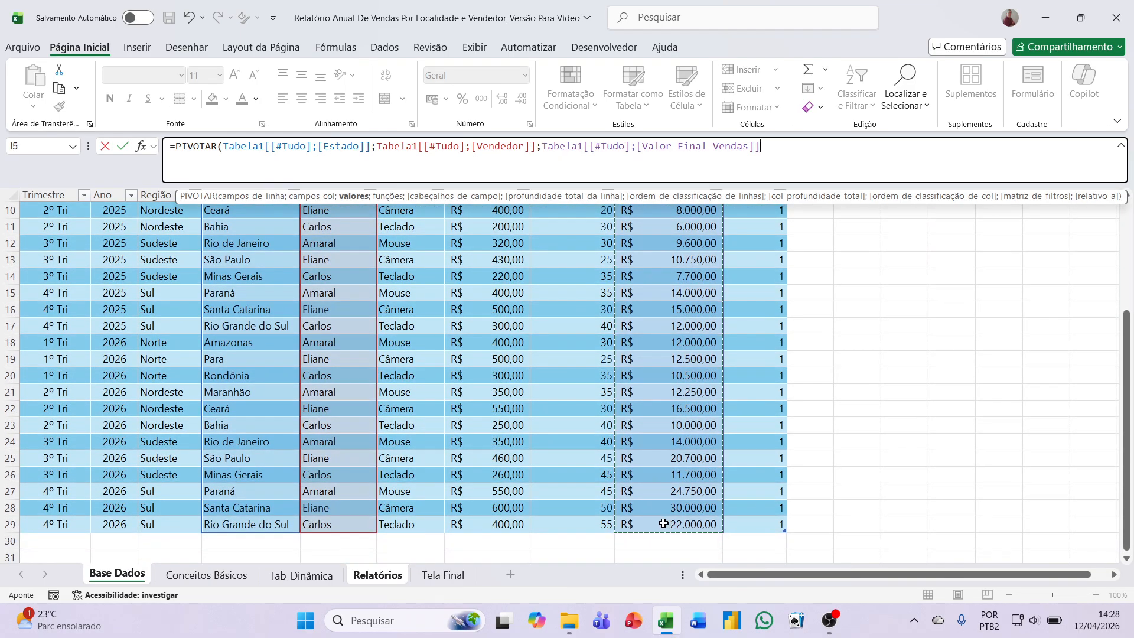
key("BackSpace")
type(";")
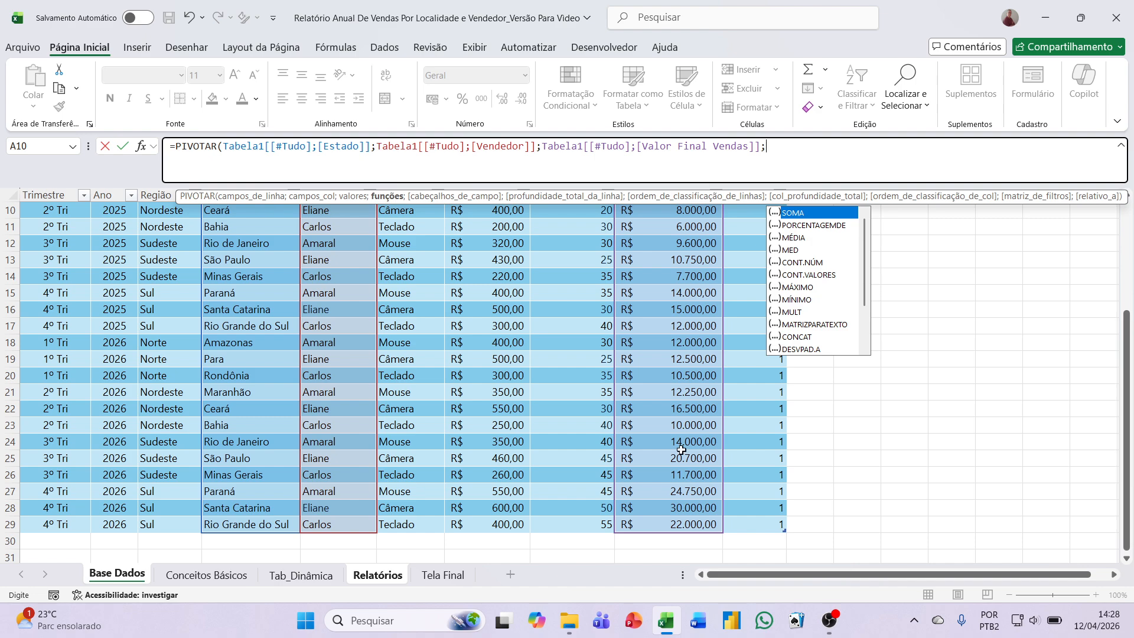
double_click(803, 213)
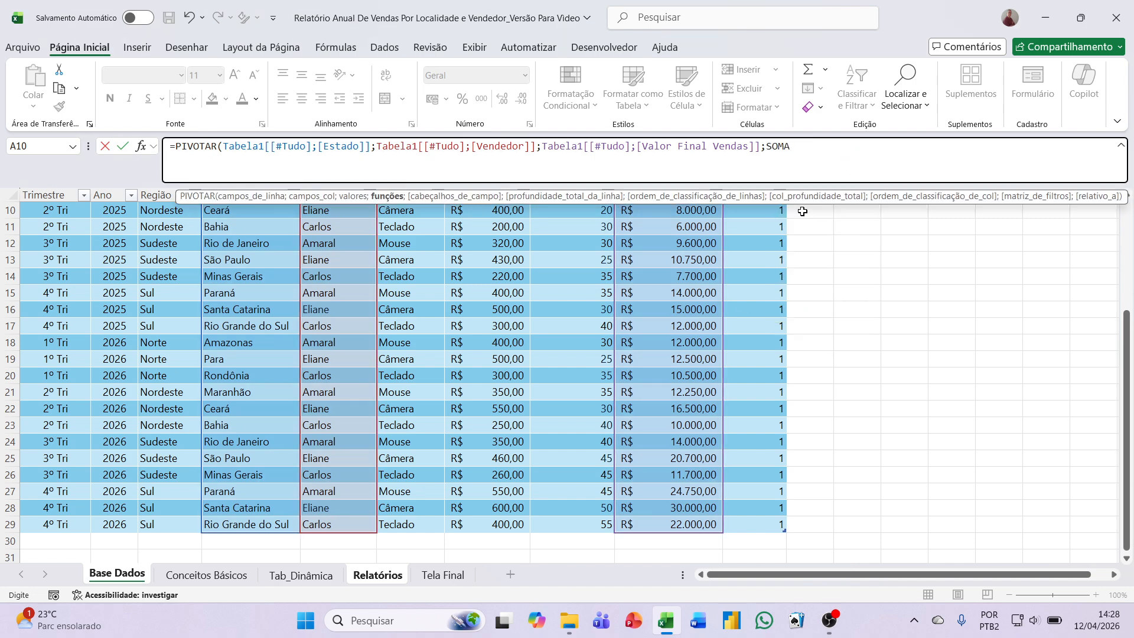
type(";")
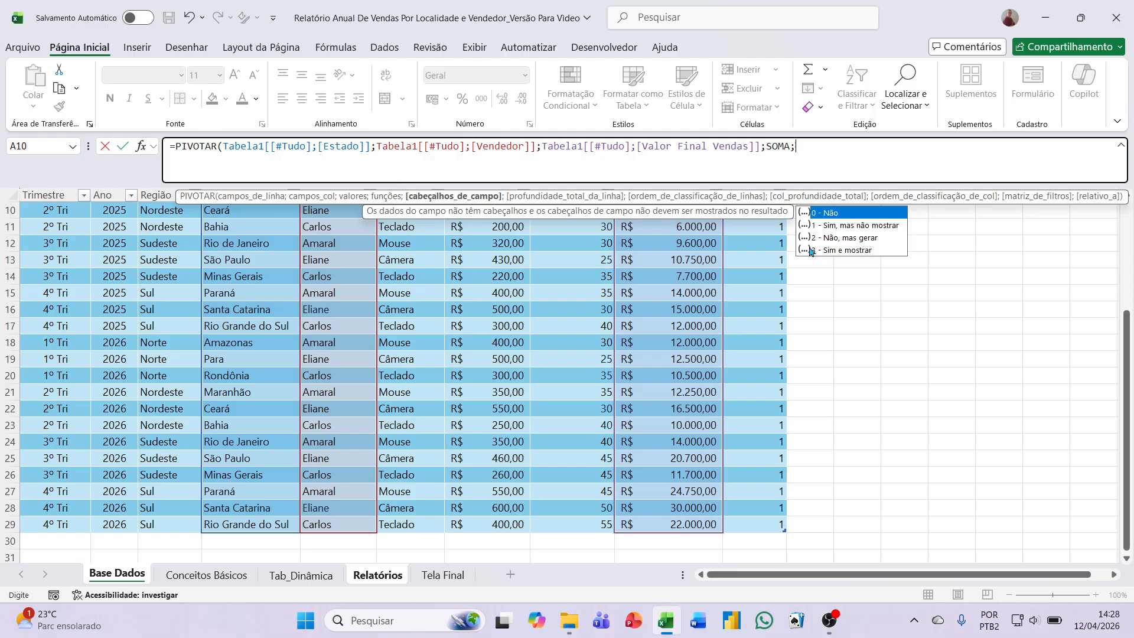
- Set field headers to 1, row total depth to 1, row sort order to 1, column total depth to 1 and column sort order to 2
type("1")
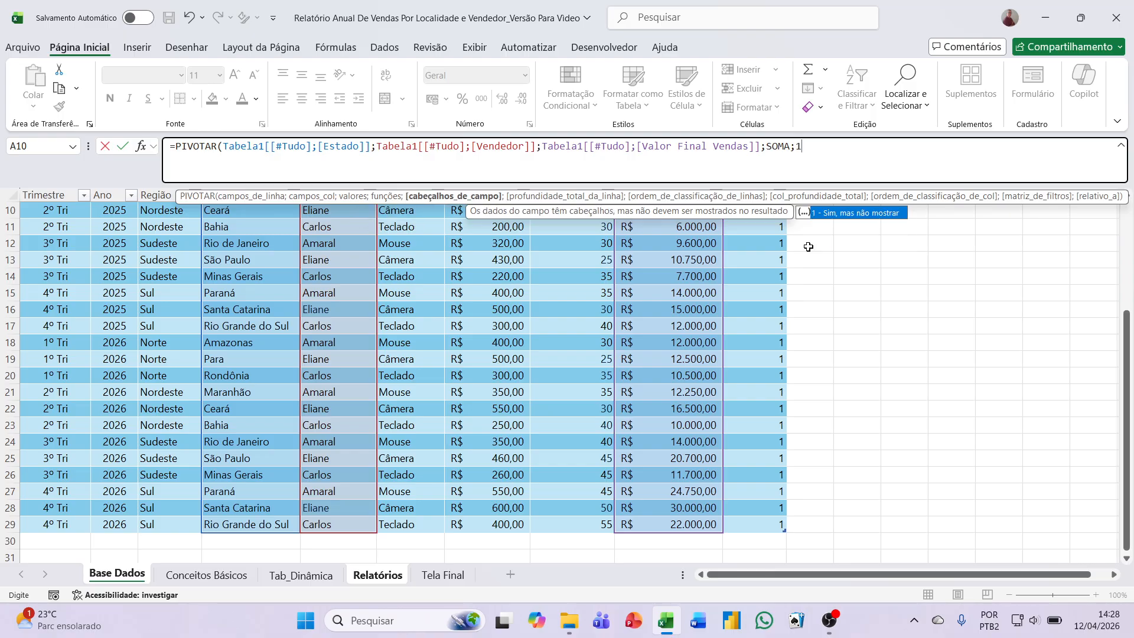
type(";")
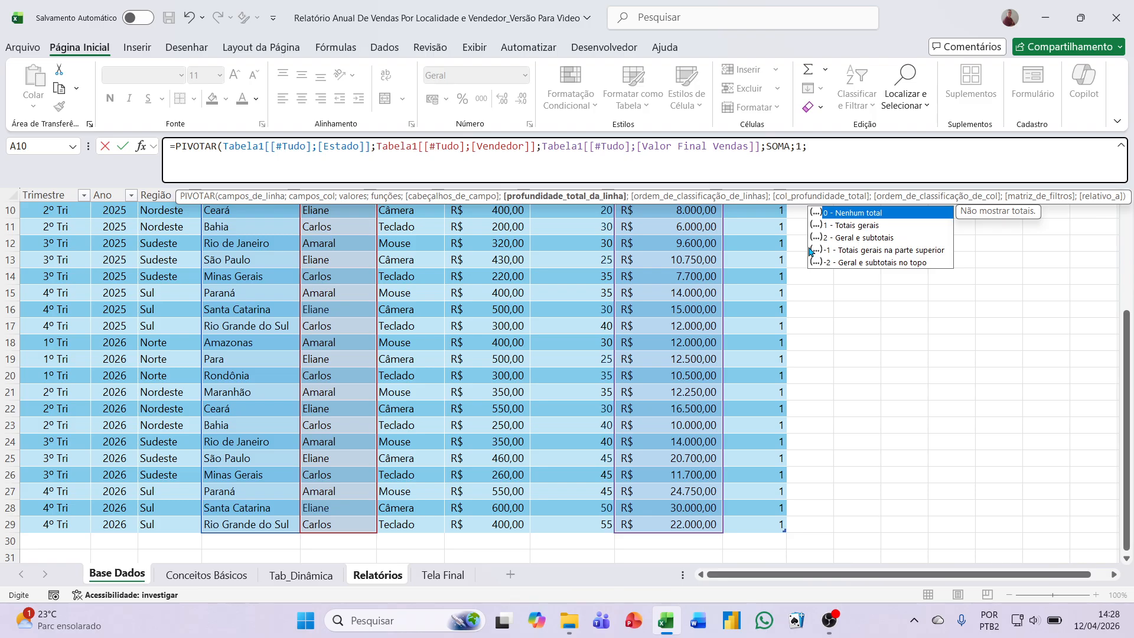
type("11")
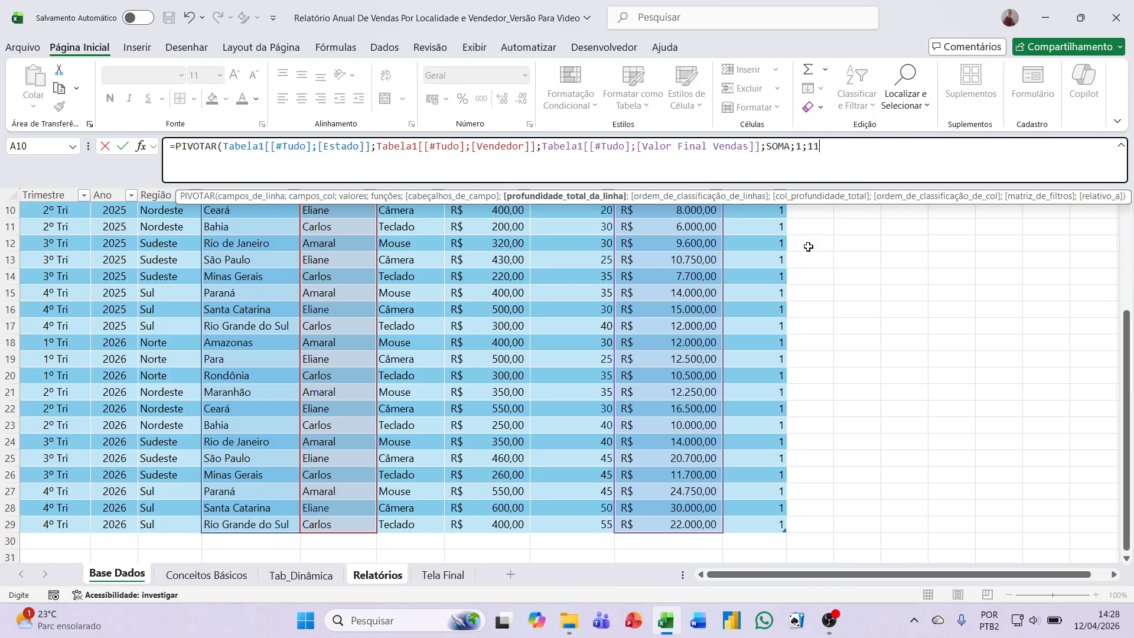
key("BackSpace")
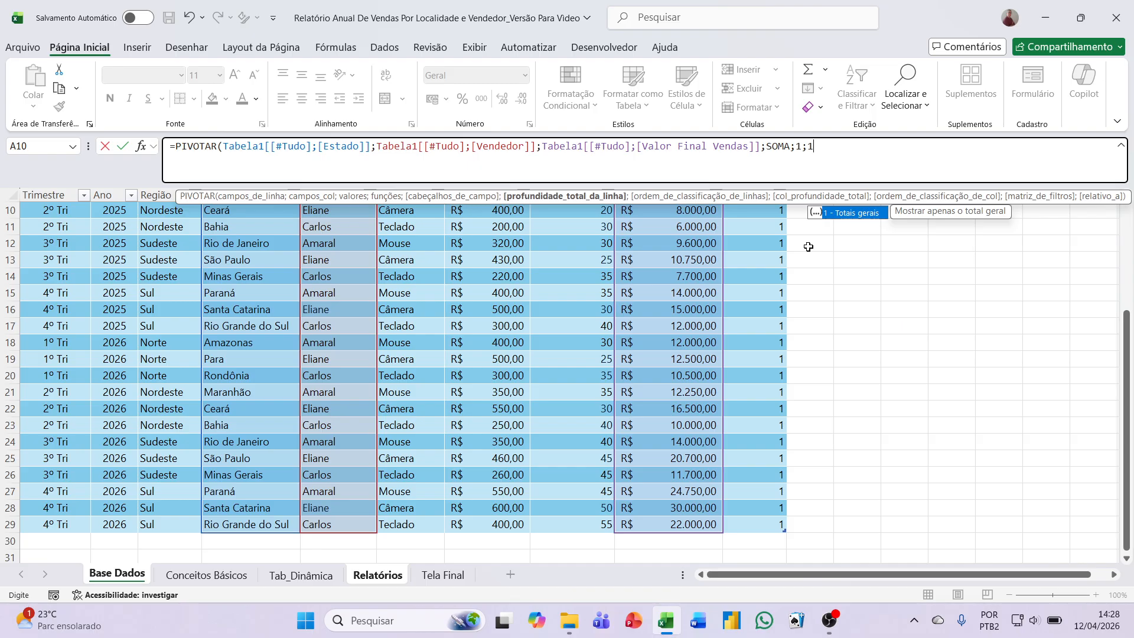
type(";1")
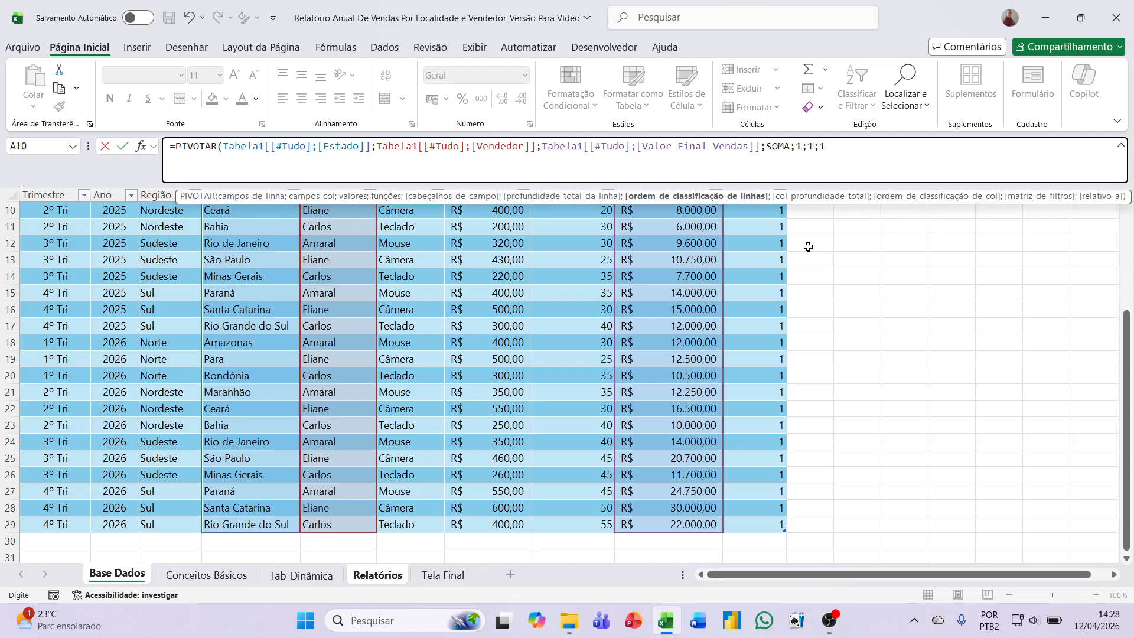
type(";")
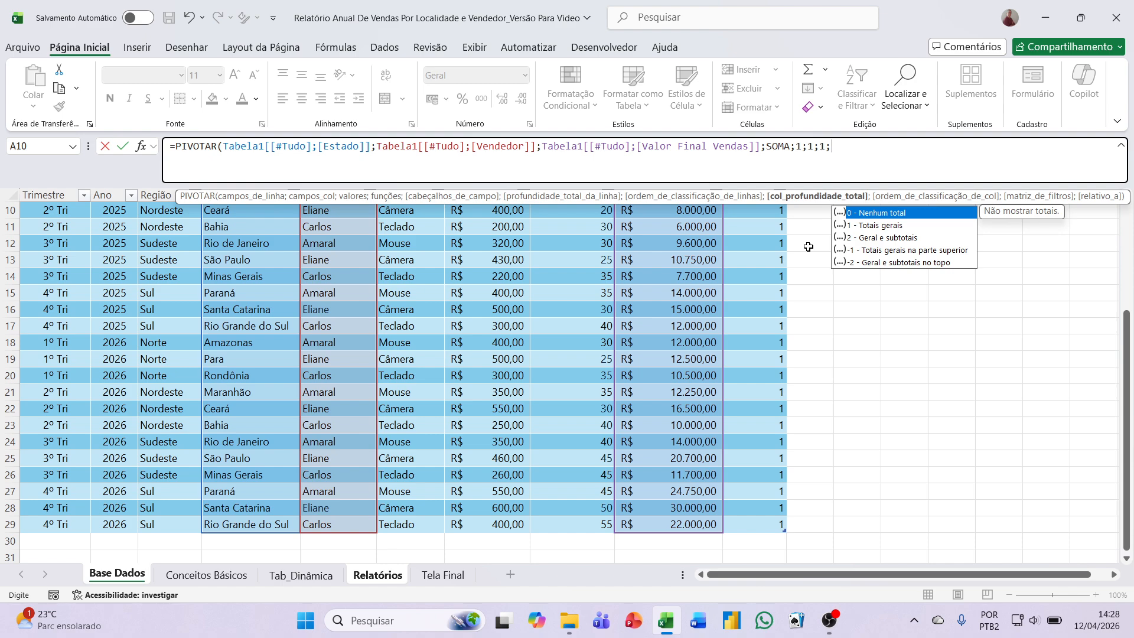
type("1;")
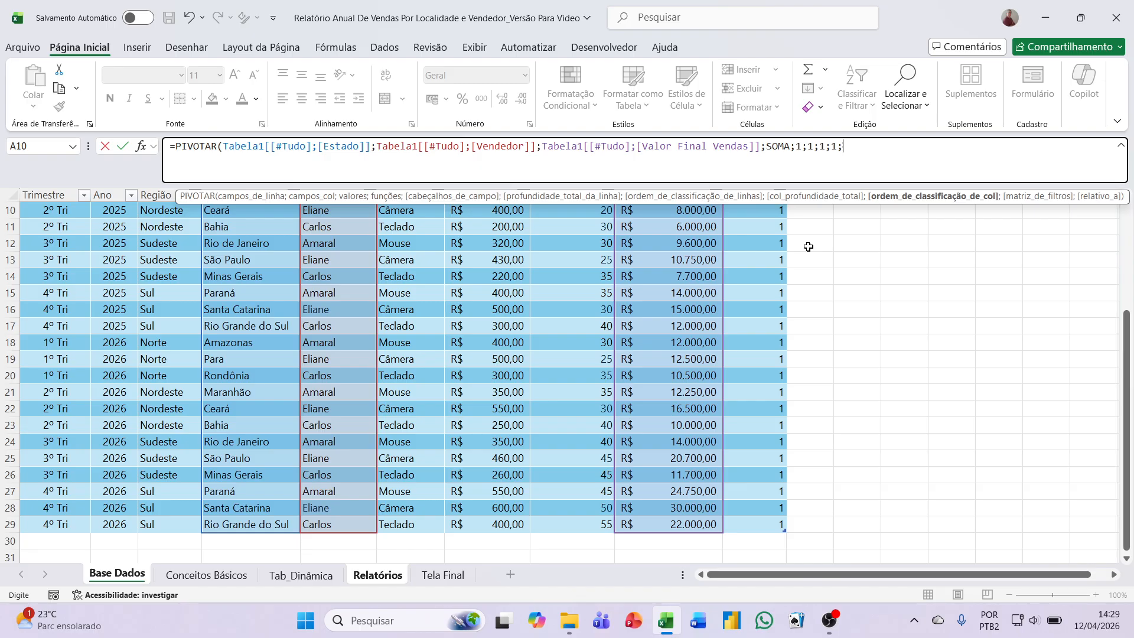
type("2;")
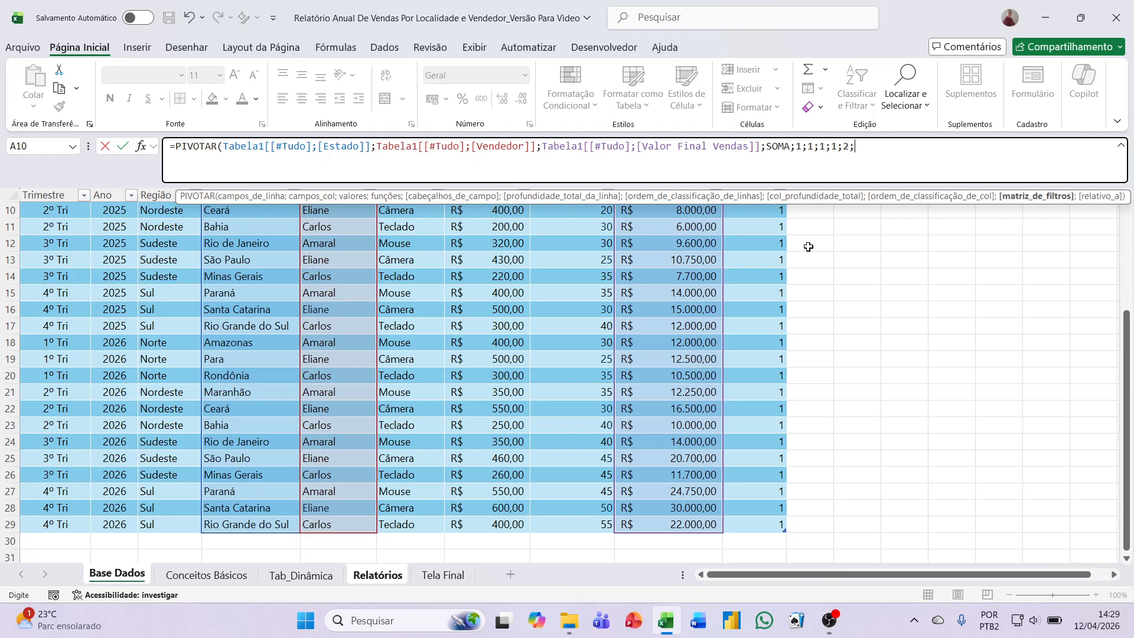
- Add the filter (Tabela1[[#Tudo];[Controle]]=1) to the state-by-seller PIVOTAR formula and enter the completed formula
scroll(809, 247, "up", 2)
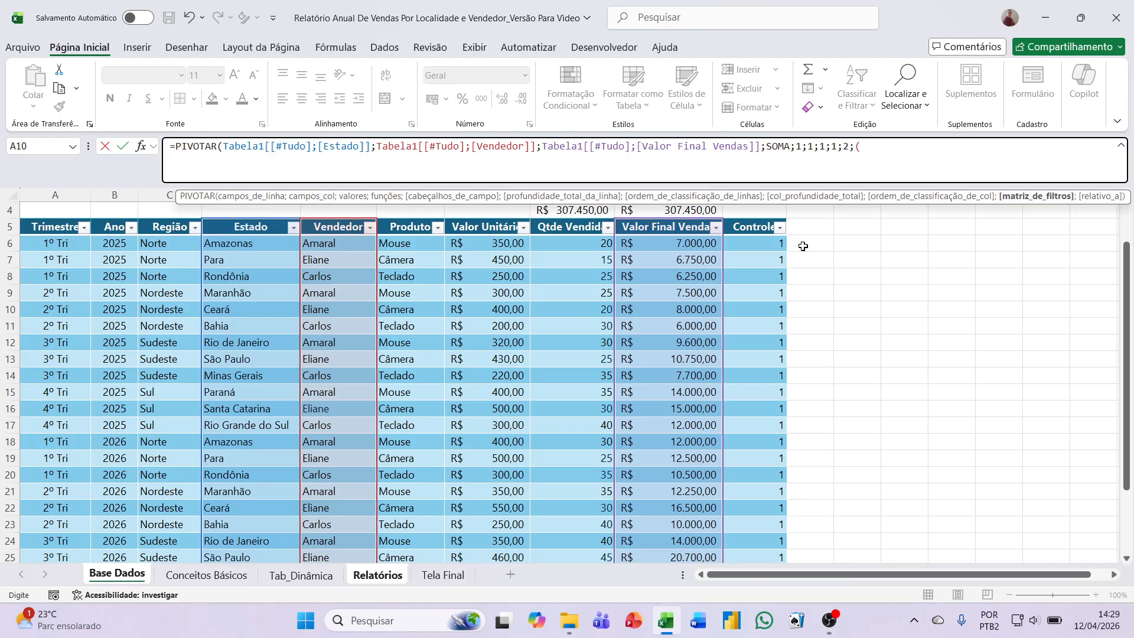
left_click_drag(757, 226, 754, 523)
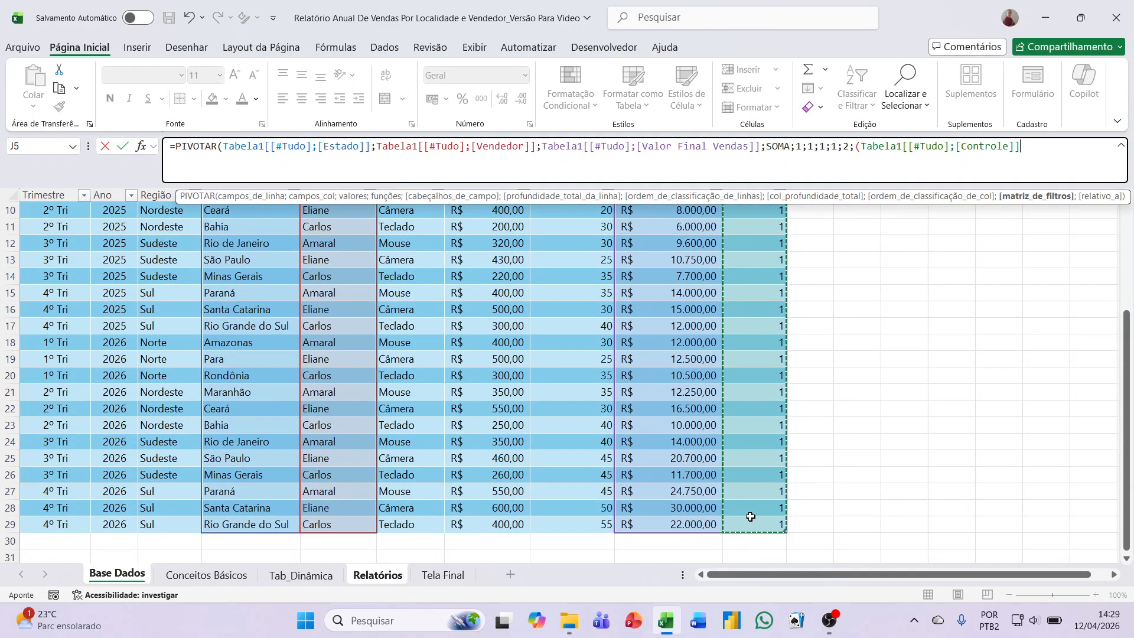
type("=1")
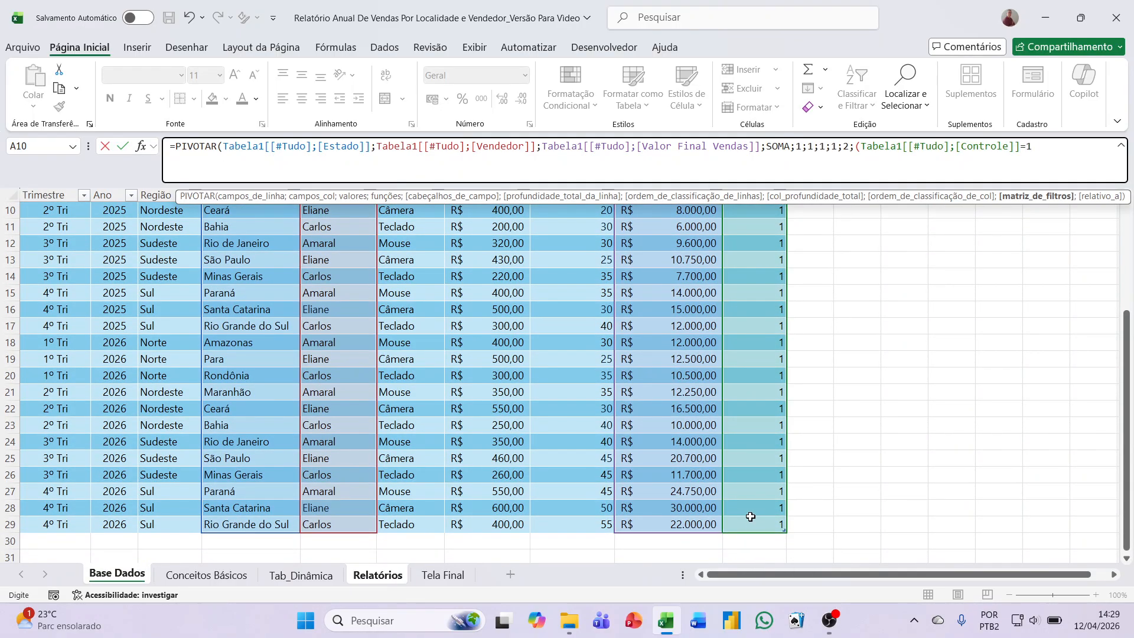
key("Return")
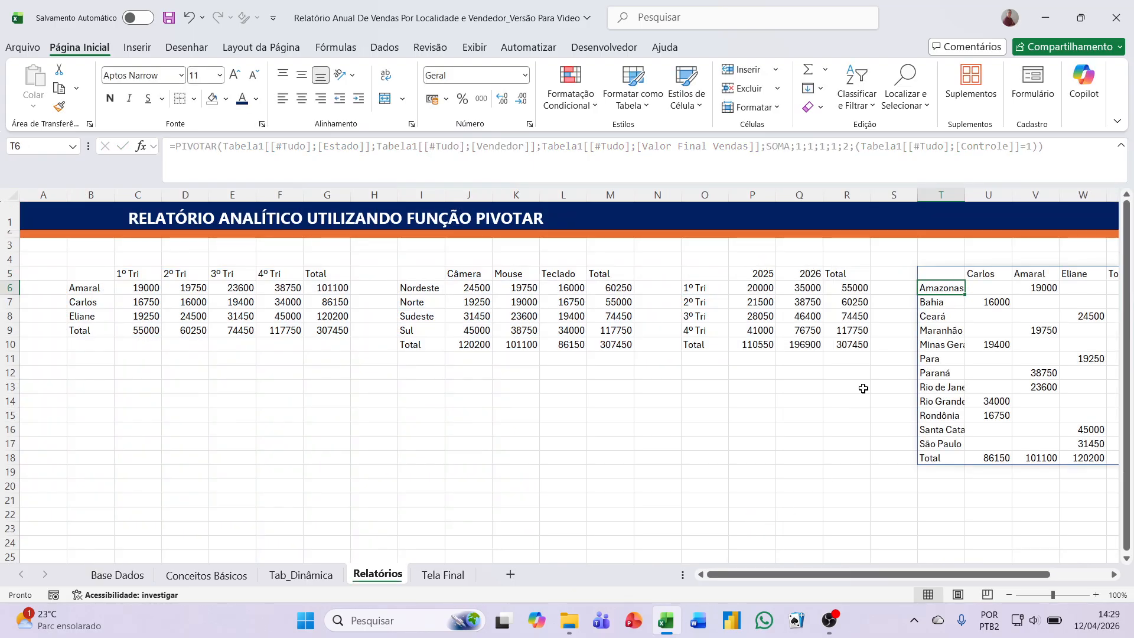
left_click_drag(848, 576, 899, 583)
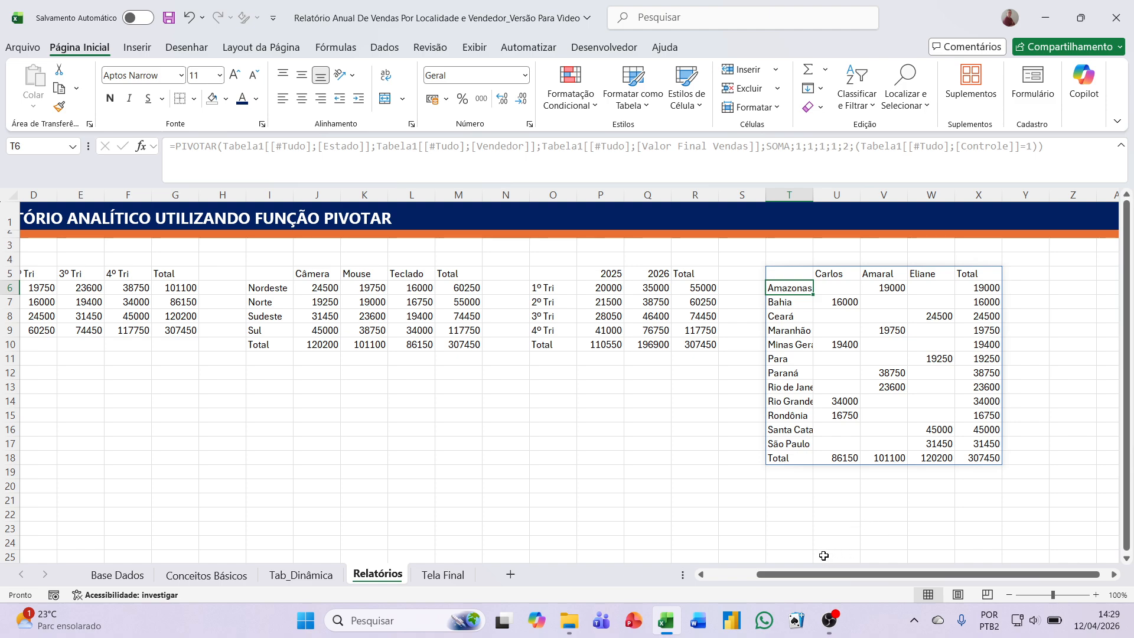
left_click(789, 498)
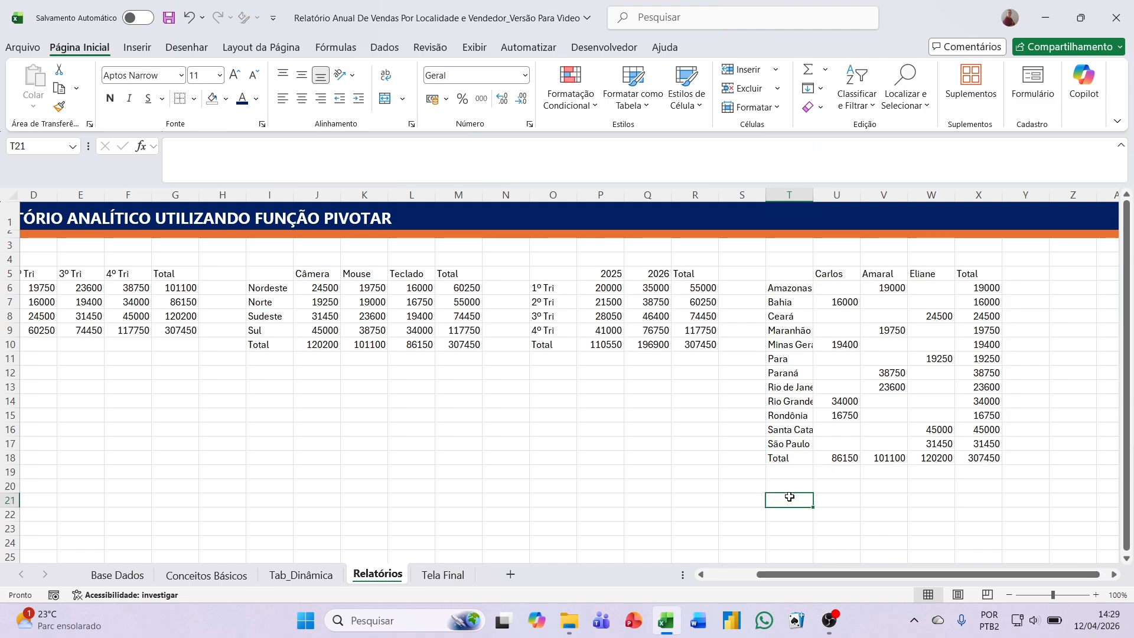
- Replace the Vendedor entry in cell E6 of Base Dados with a new seller's name
left_click(124, 576)
scroll(202, 496, "up", 3)
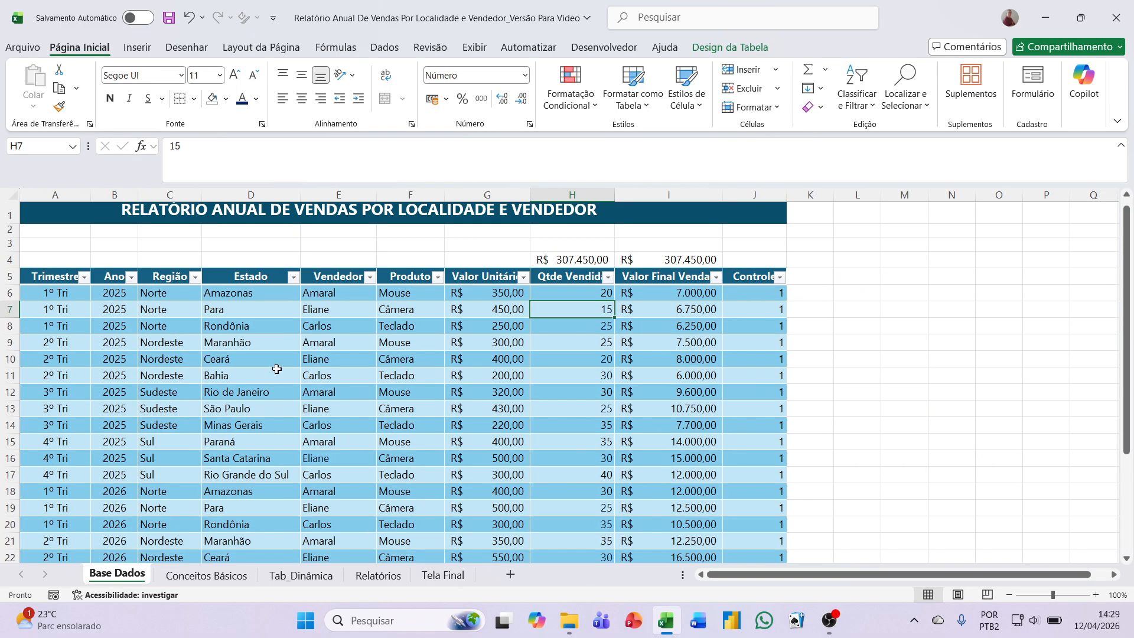
left_click(333, 294)
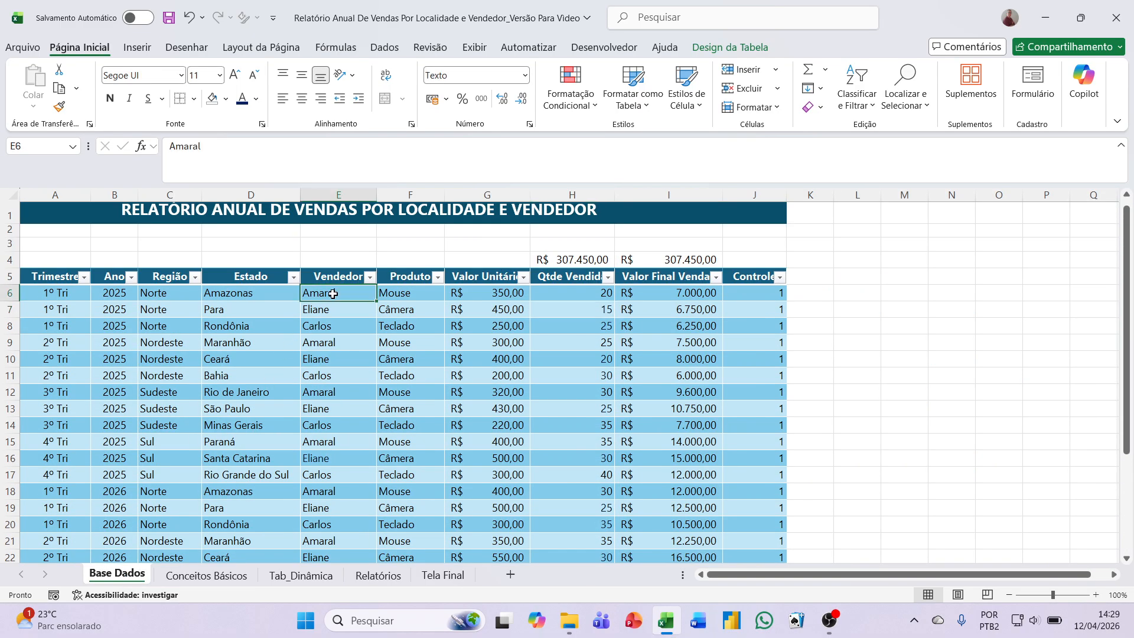
type("Alexandre")
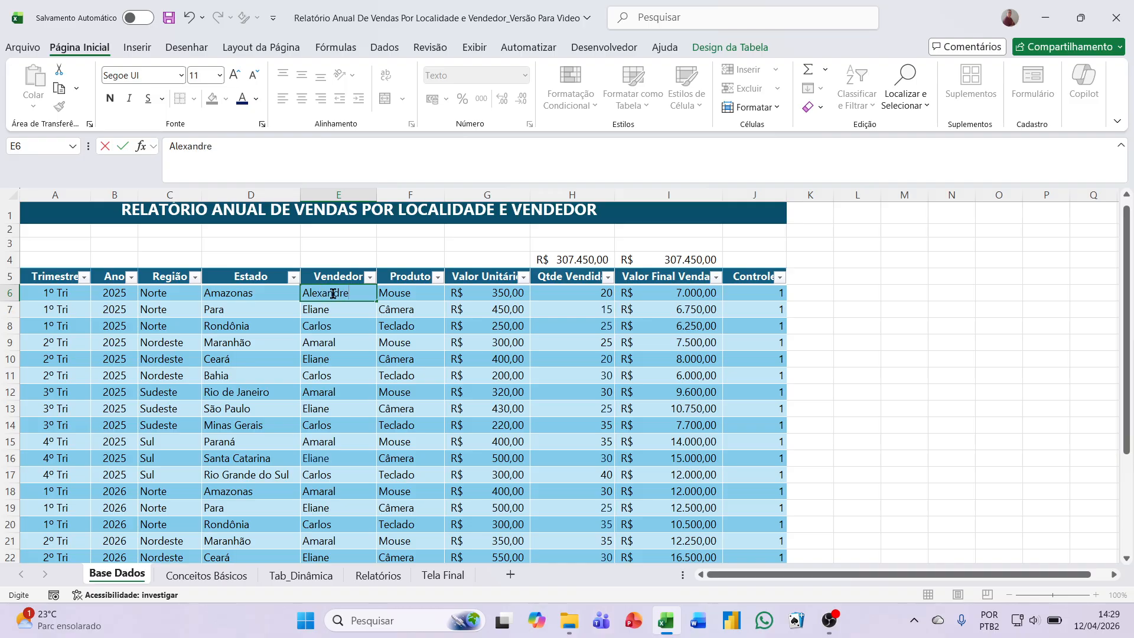
key("Return")
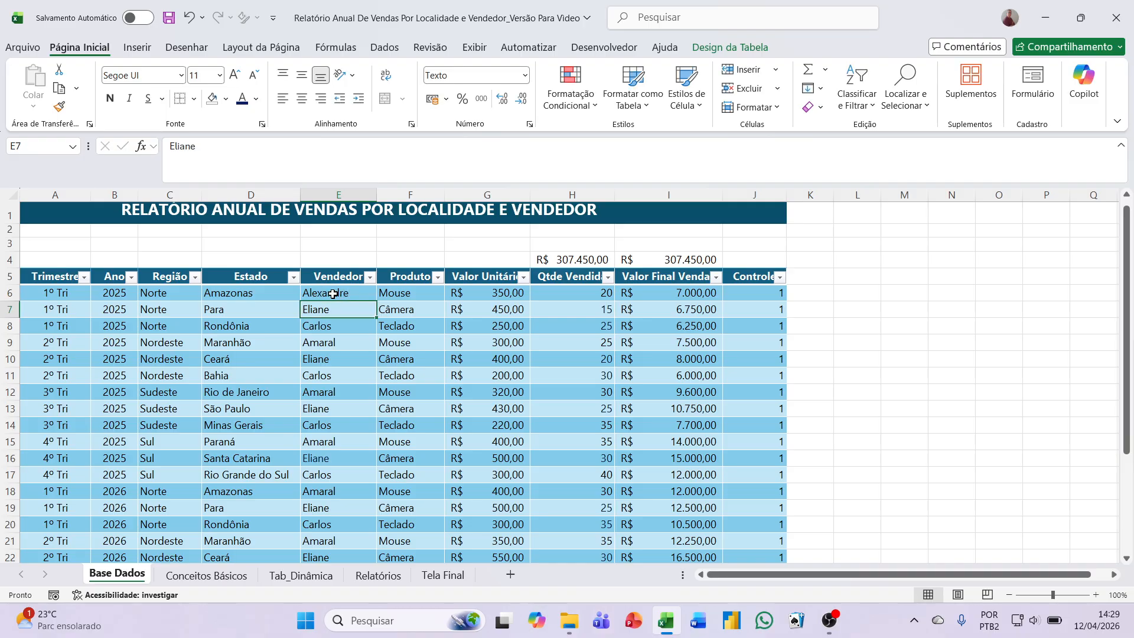
- Check in Tab_Dinâmica and Relatórios whether the PivotTable and the PIVOTAR reports reflect the seller change
left_click(295, 574)
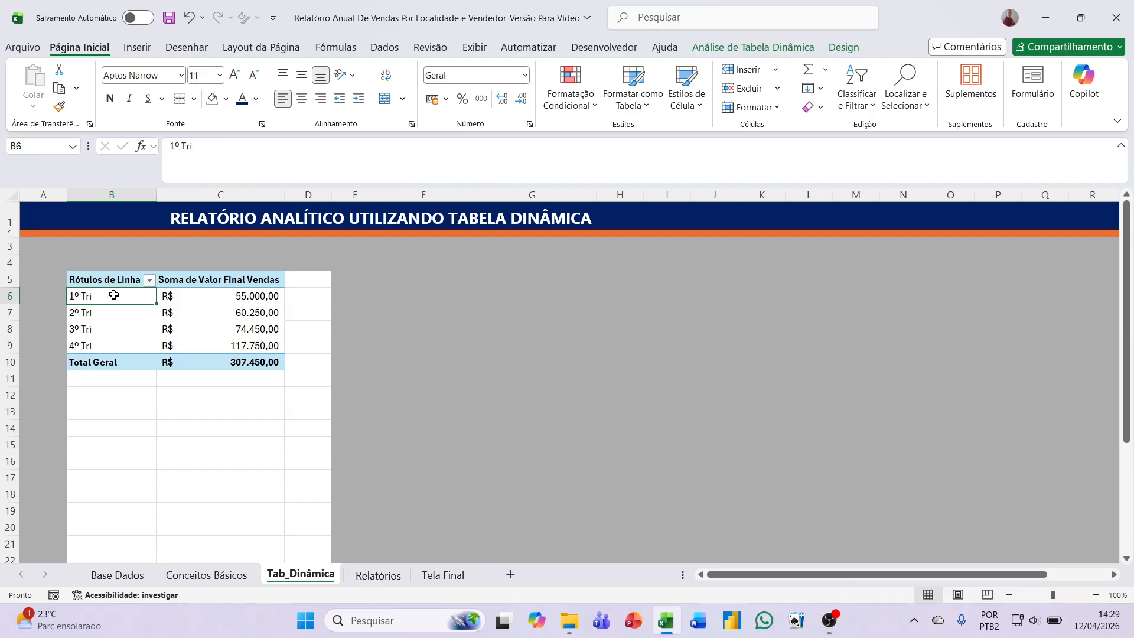
left_click(373, 577)
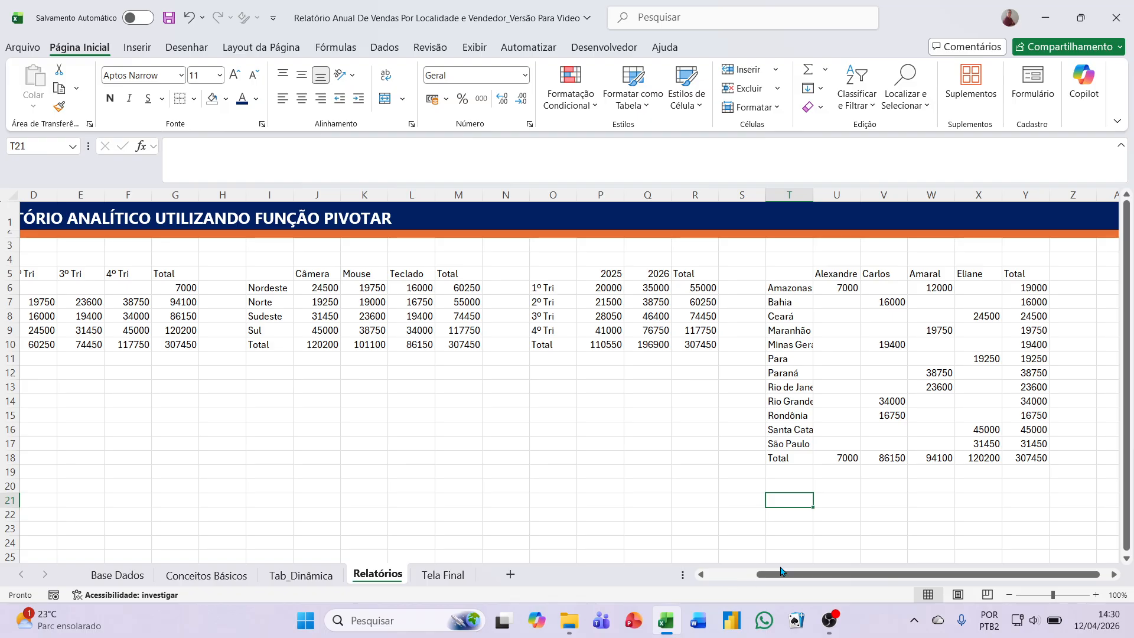
left_click_drag(781, 571, 720, 578)
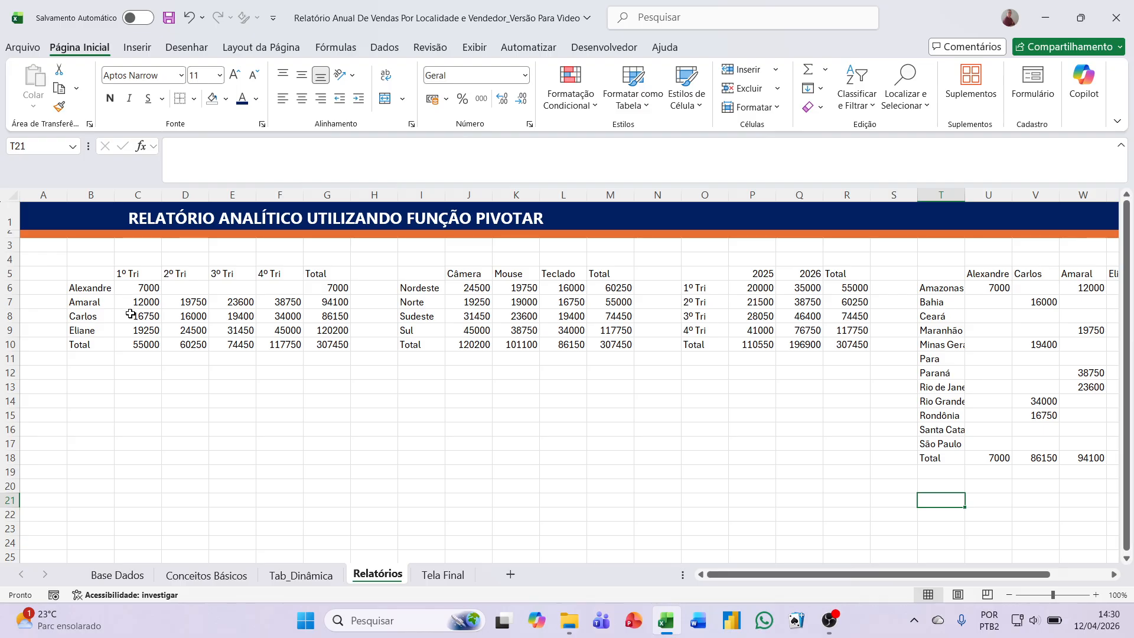
- Enter the same new seller's name in Vendedor cells E12 and E18 of Base Dados
left_click(122, 574)
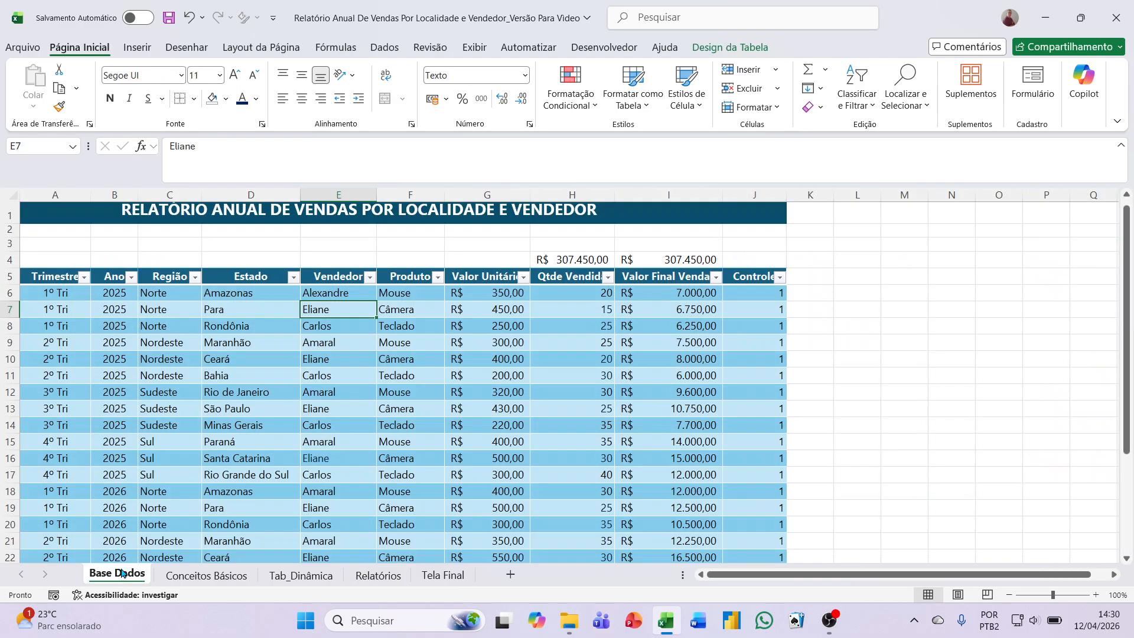
left_click(310, 397)
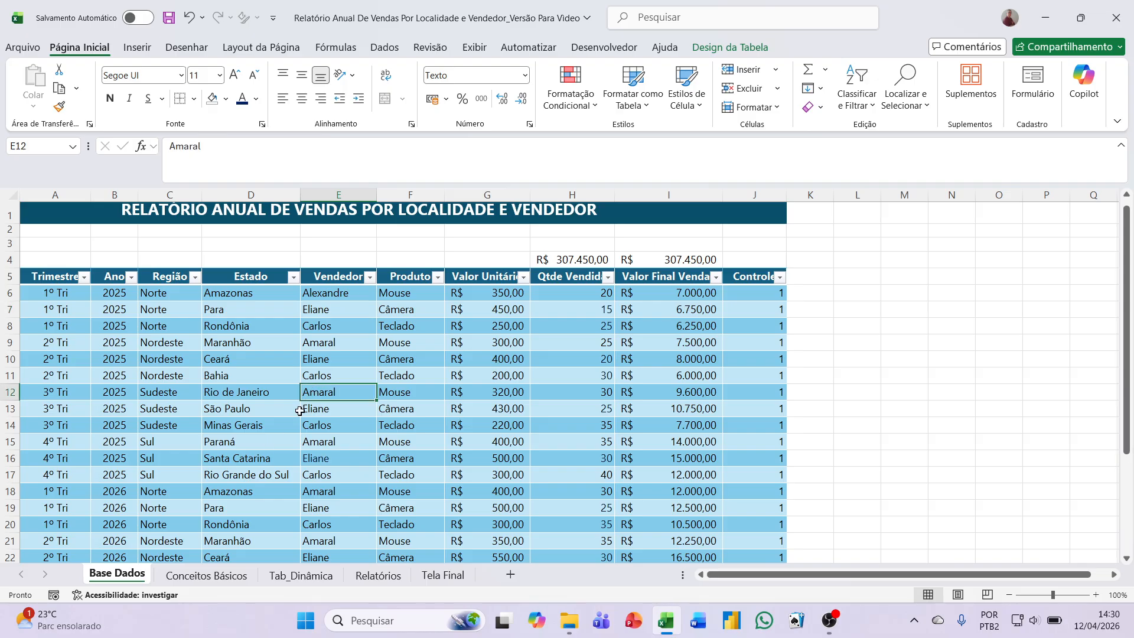
type("A")
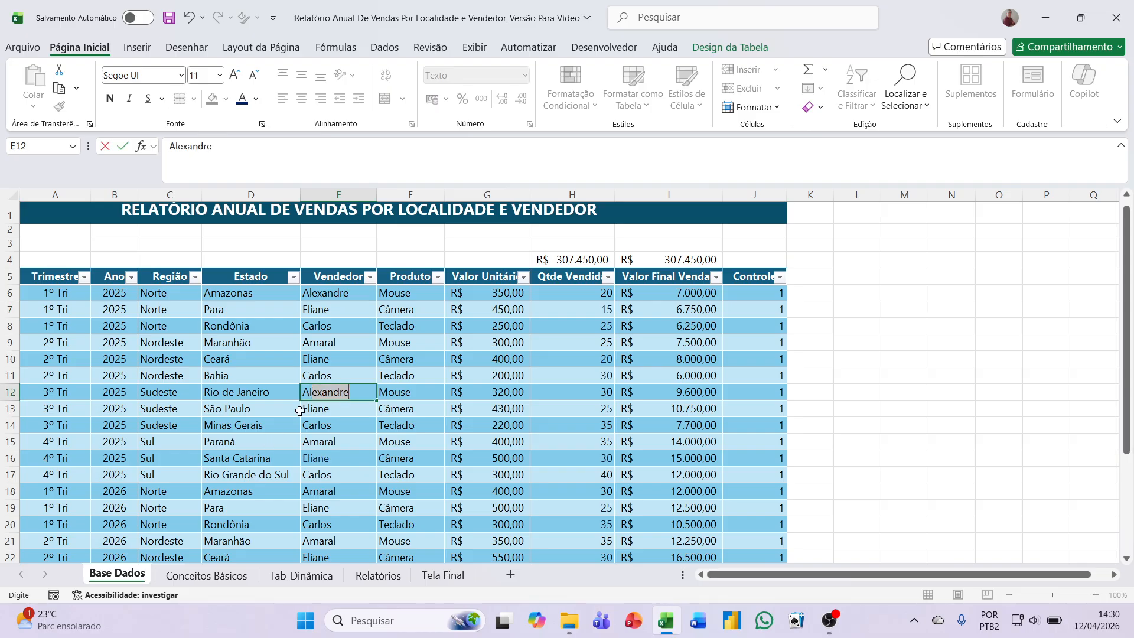
key("Return")
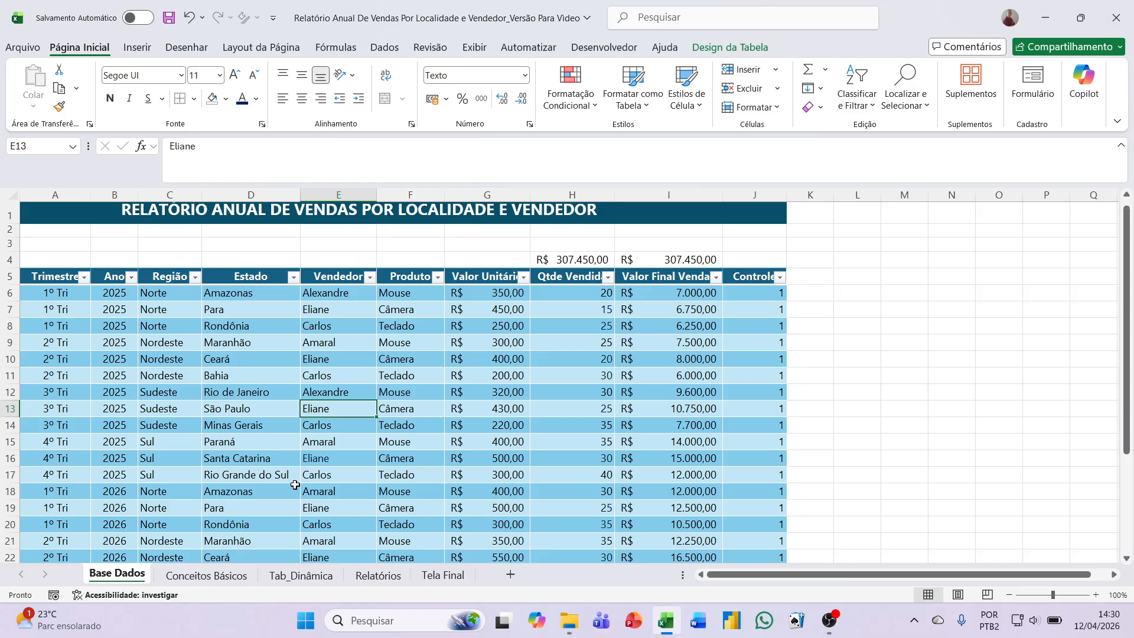
left_click(314, 493)
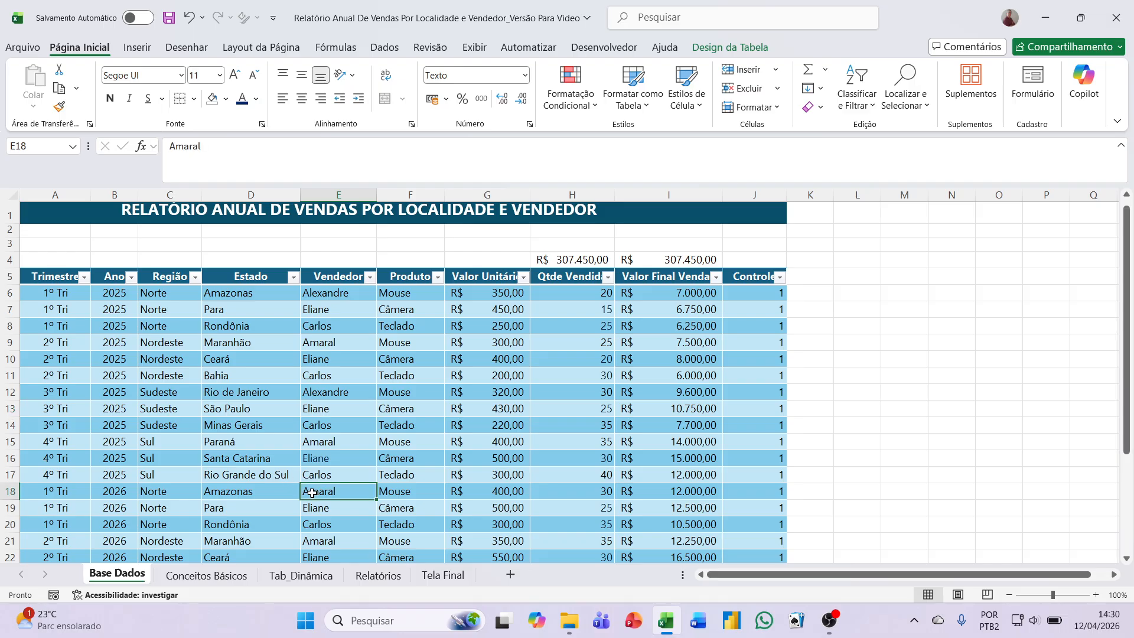
type("Al")
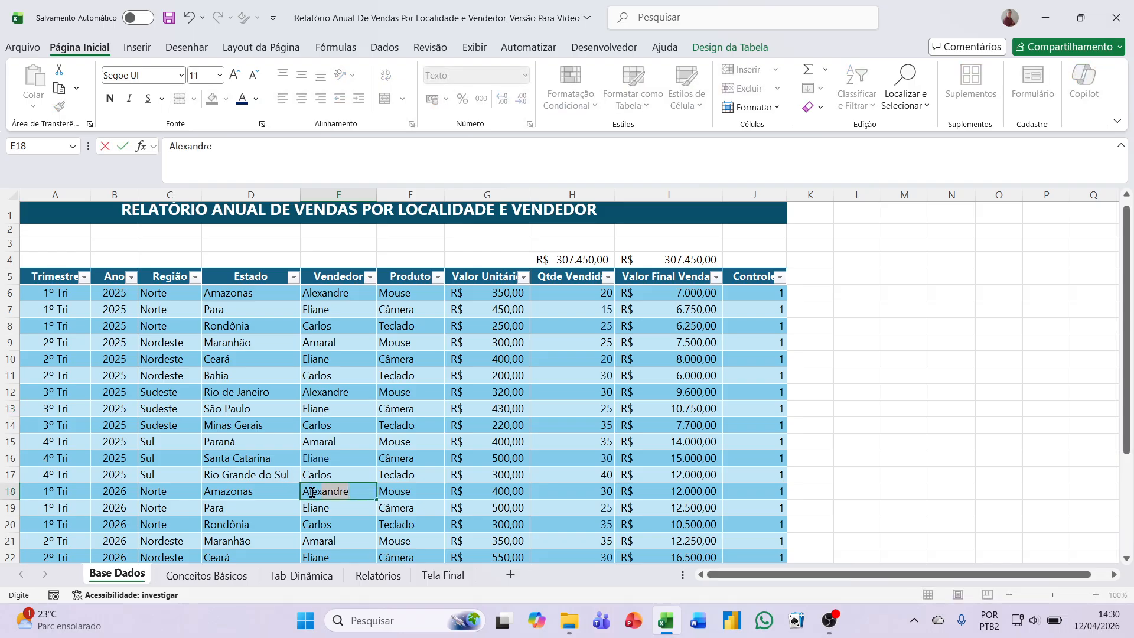
key("Return")
- Assign the new seller to the 2026 Maranhão and Rio de Janeiro rows, cells E21 and E24
scroll(312, 492, "down", 1)
left_click(311, 492)
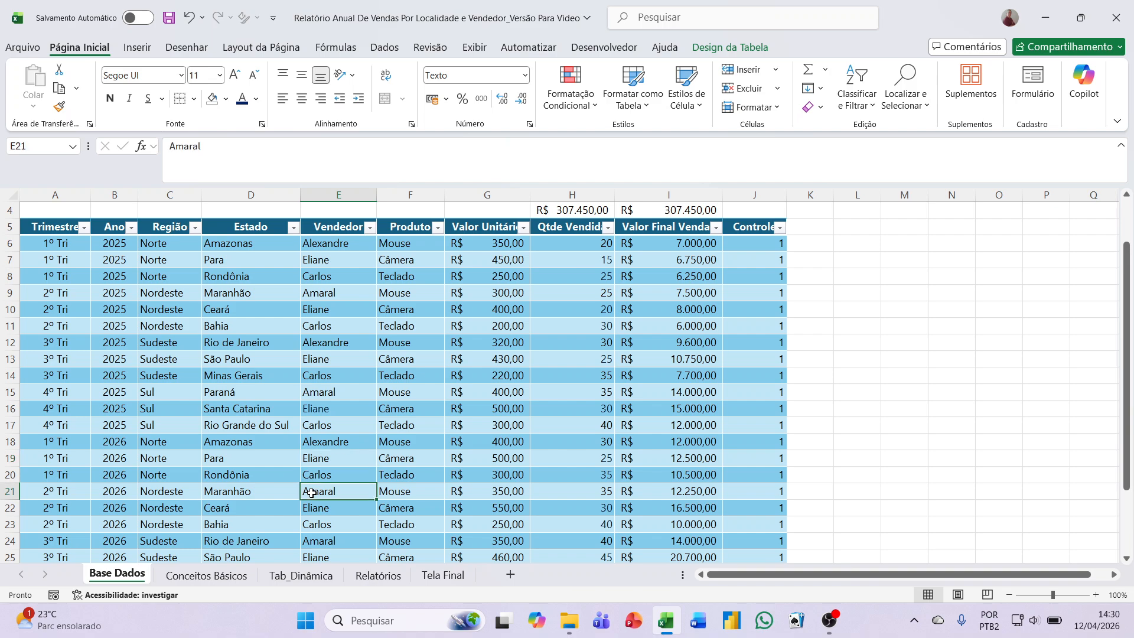
type("A")
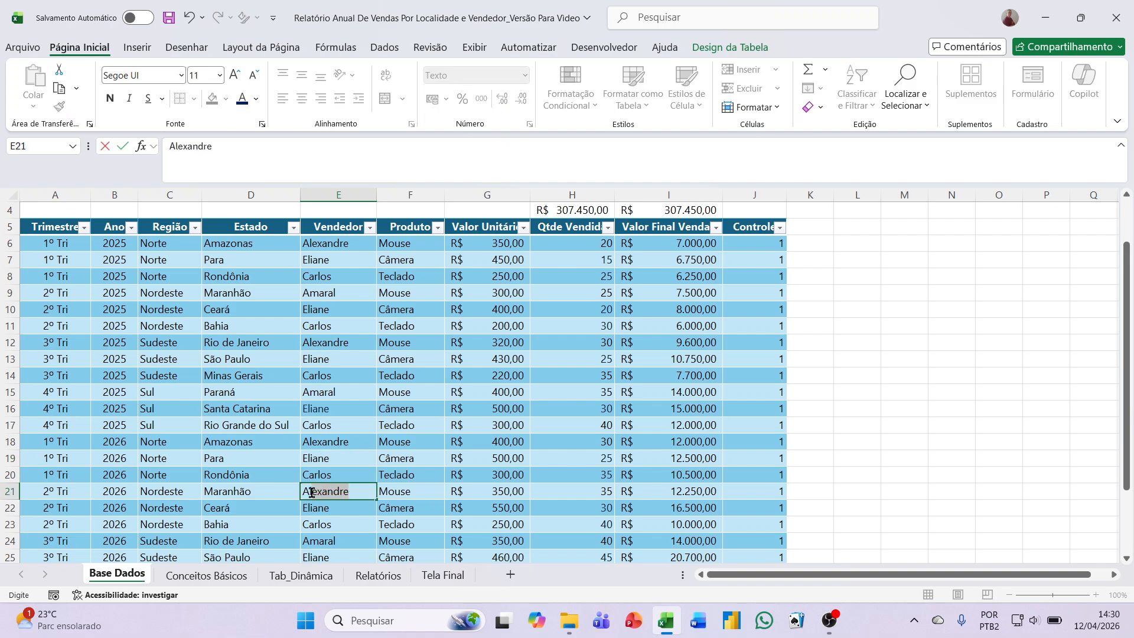
key("Return")
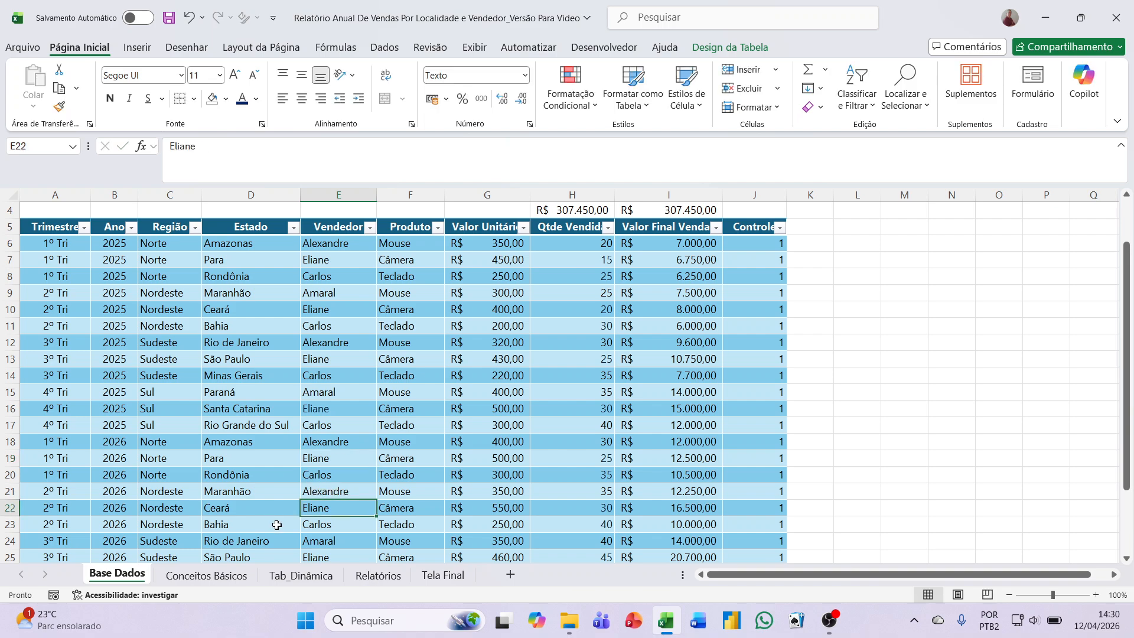
scroll(276, 524, "down", 2)
left_click(318, 442)
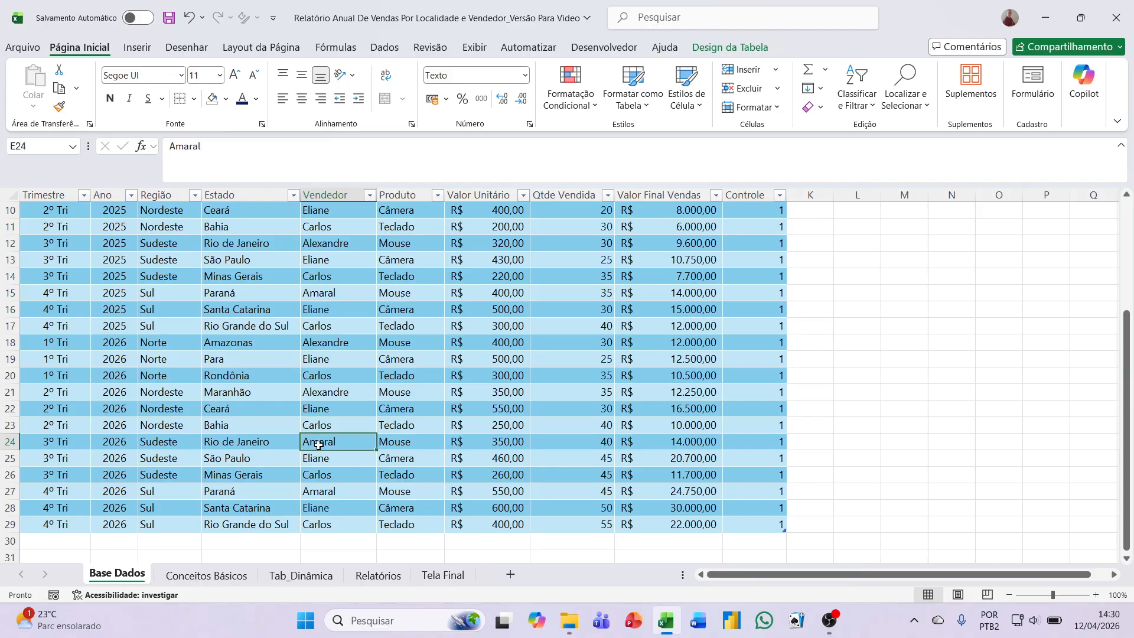
type("A")
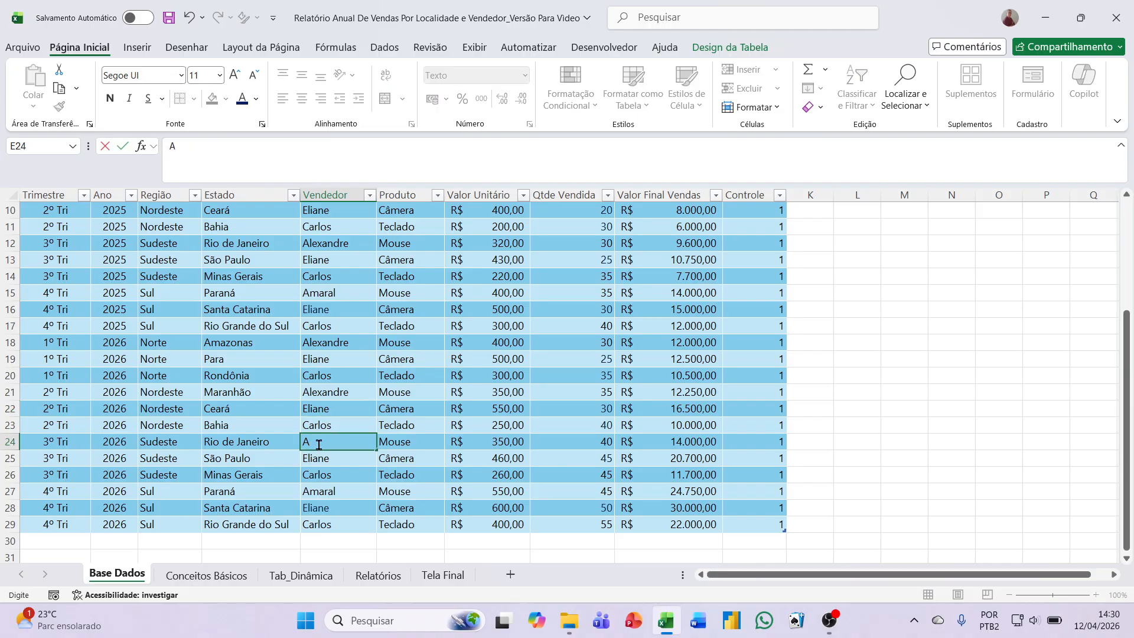
type("lexandre")
key("Return")
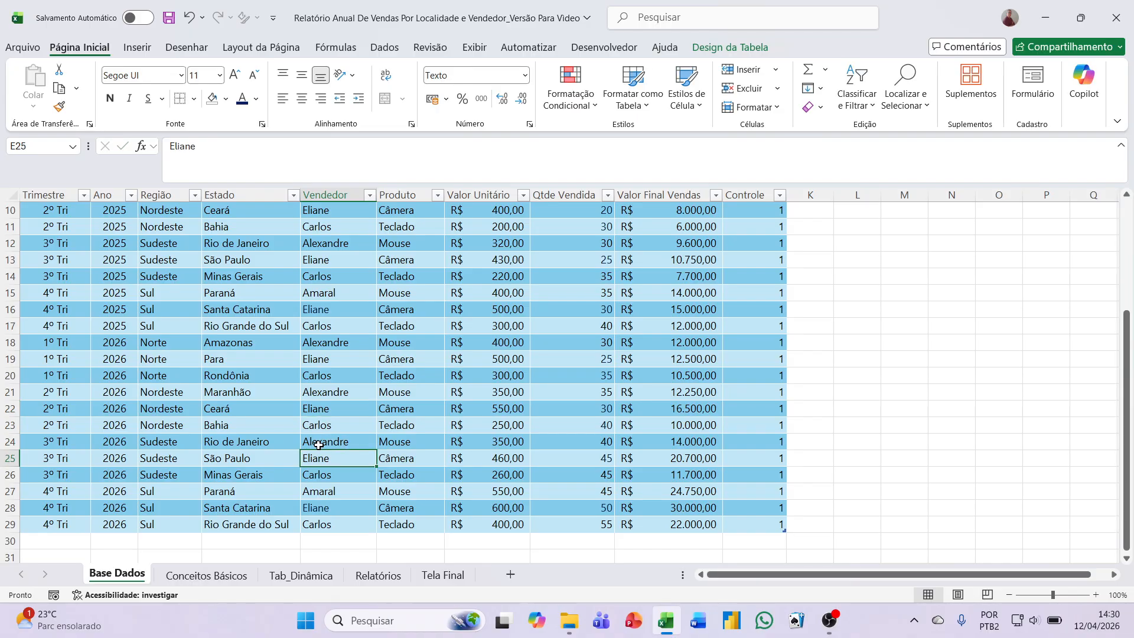
- Put the new seller's name in cell E27 for the 2026 Paraná row and check the PIVOTAR reports in Relatórios
left_click(313, 492)
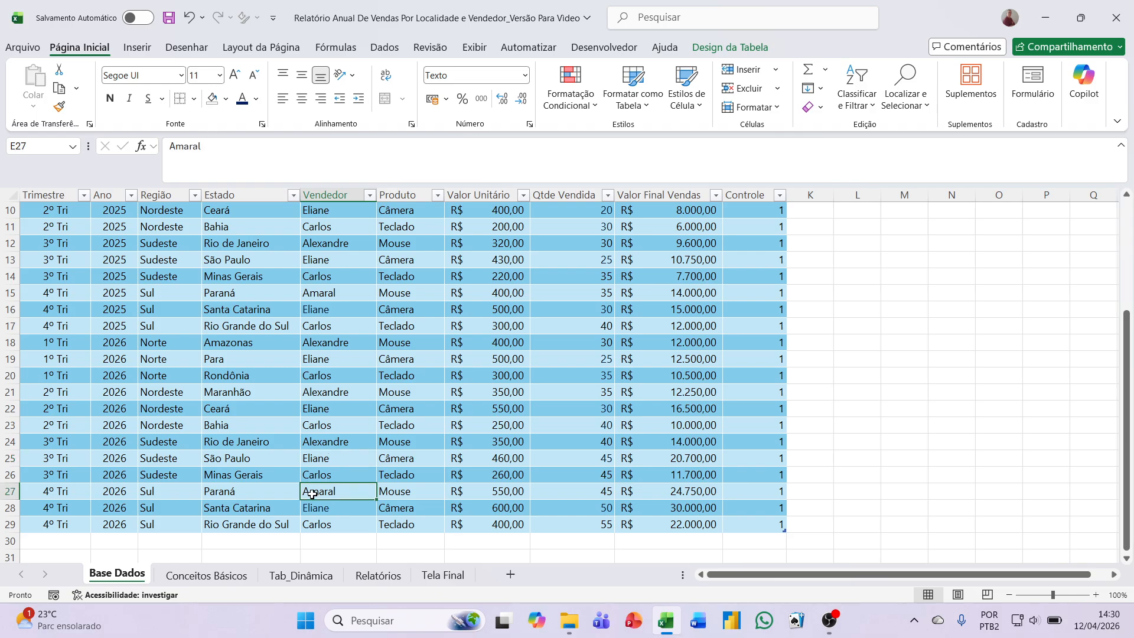
double_click(311, 493)
type("A")
key("Return")
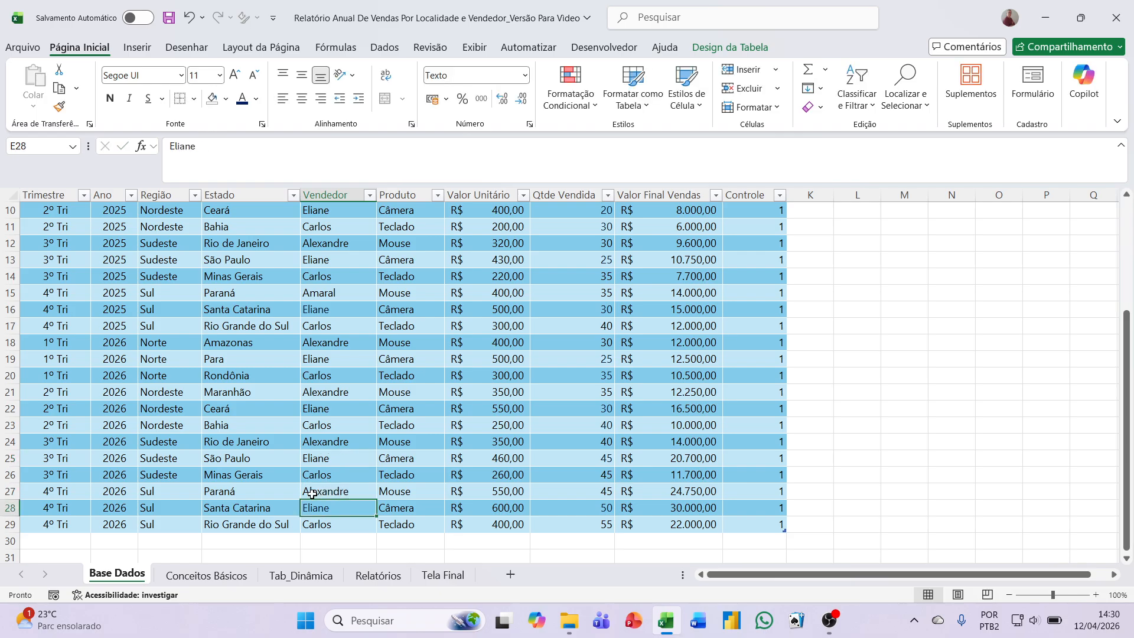
left_click(373, 574)
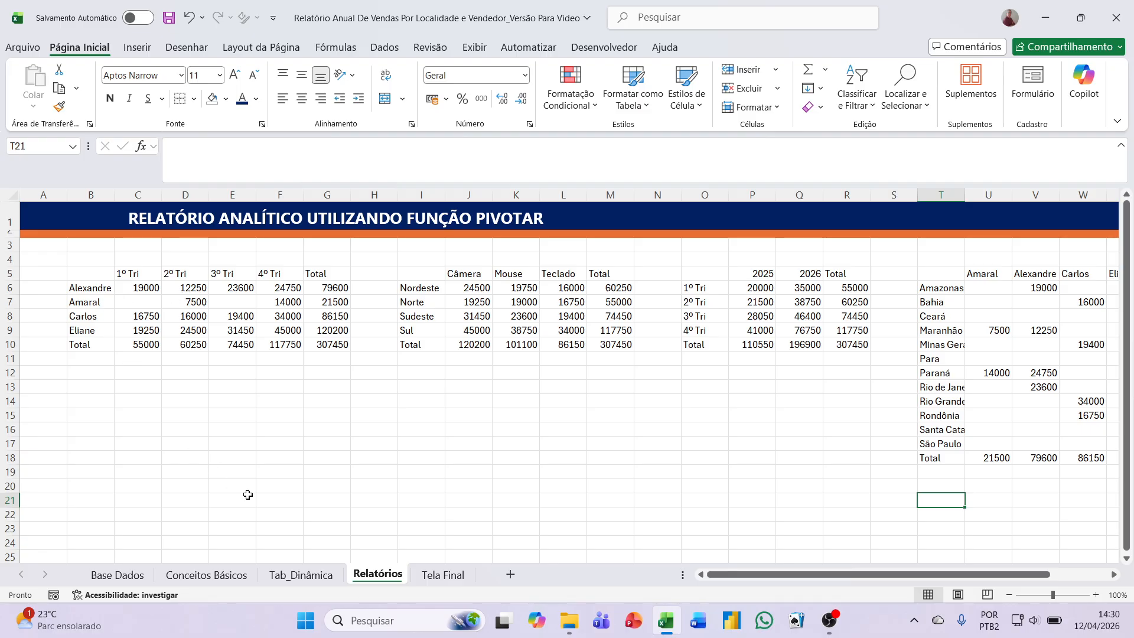
- Change the seller of the 2025 Paraná row, cell E15 of Base Dados, to the new seller and recheck Relatórios
left_click(124, 576)
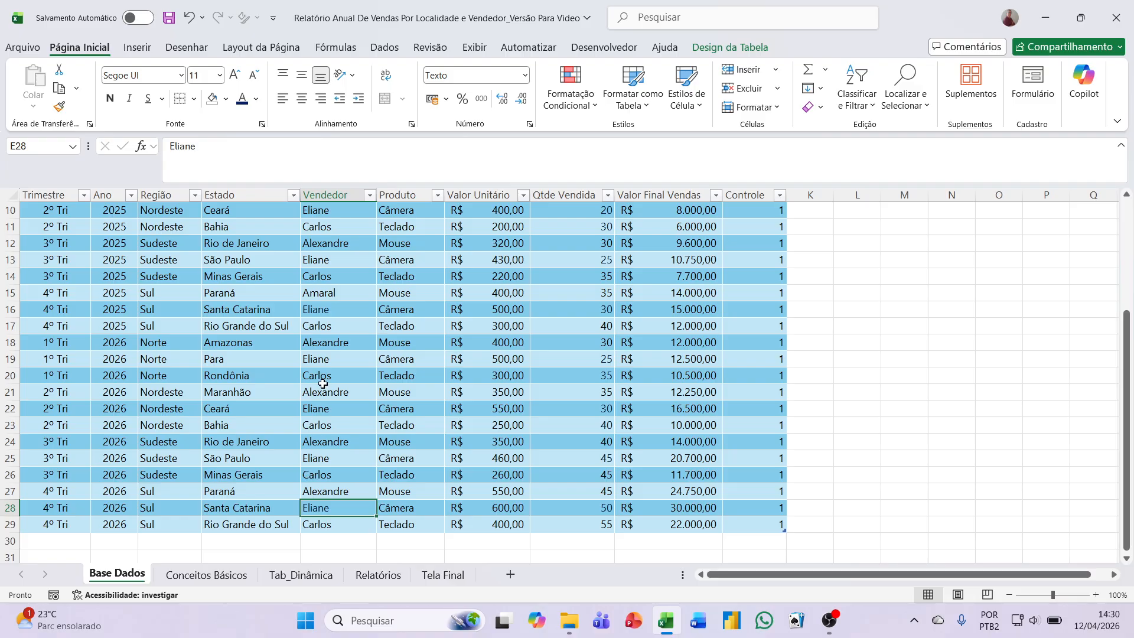
left_click(334, 298)
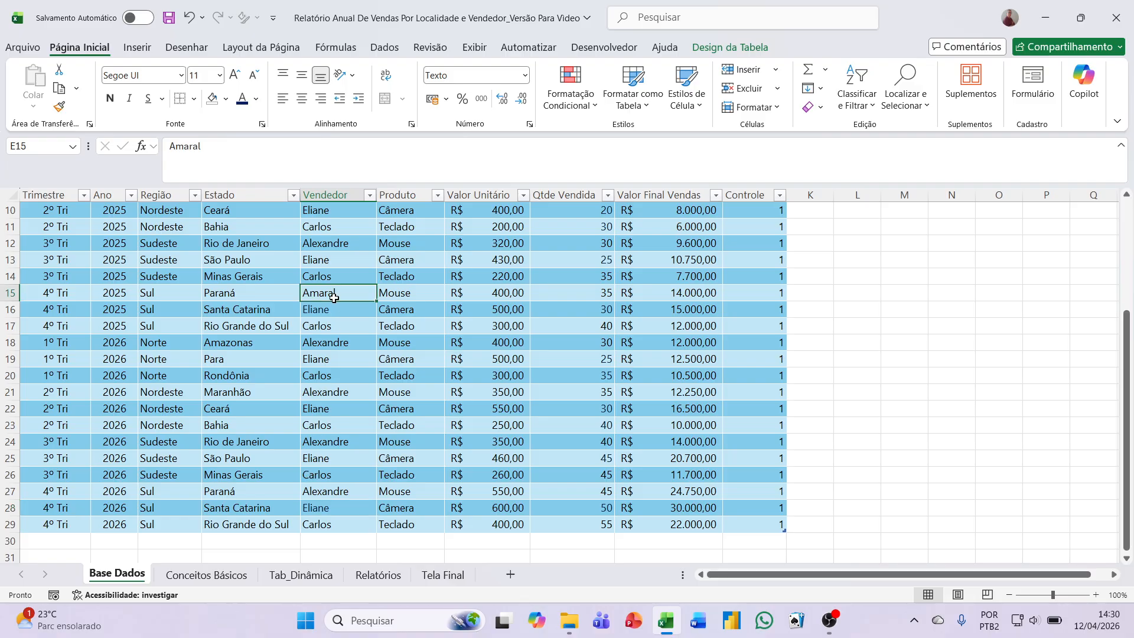
type("Al")
key("Return")
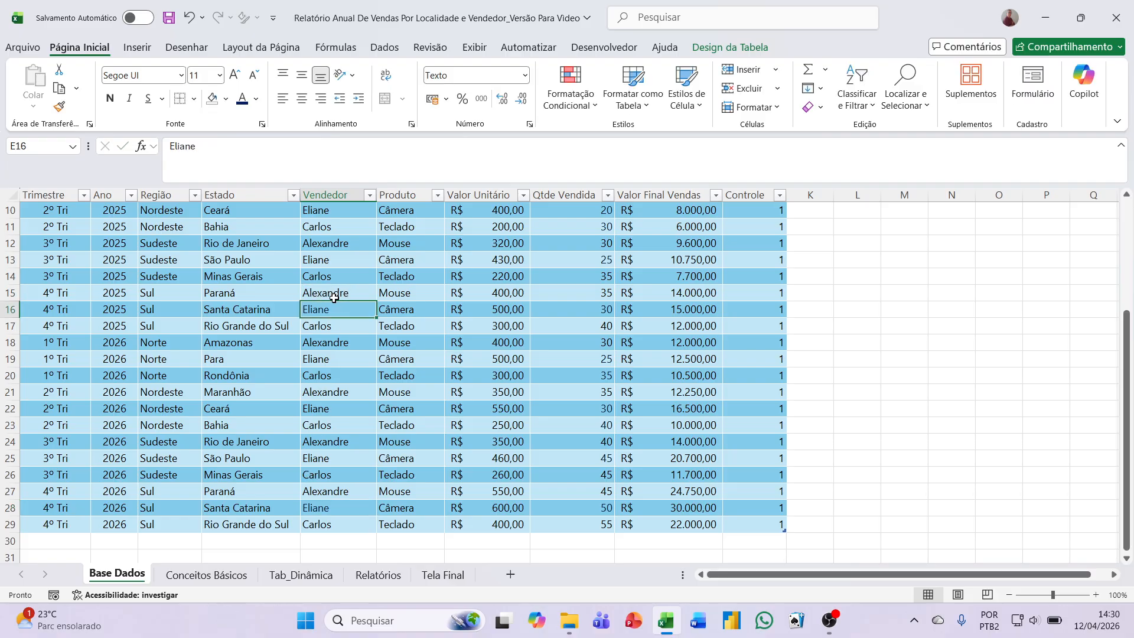
left_click(376, 575)
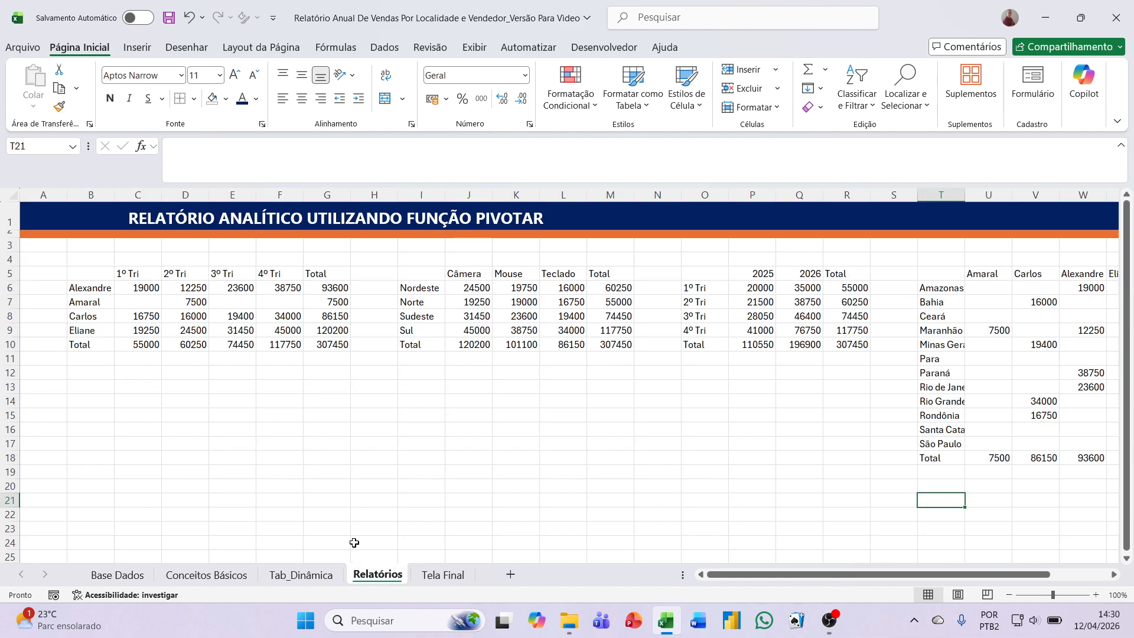
- Change the seller of the 2025 Maranhão row, cell E9 of Base Dados, to the new seller and recheck the reports in Relatórios
left_click(130, 575)
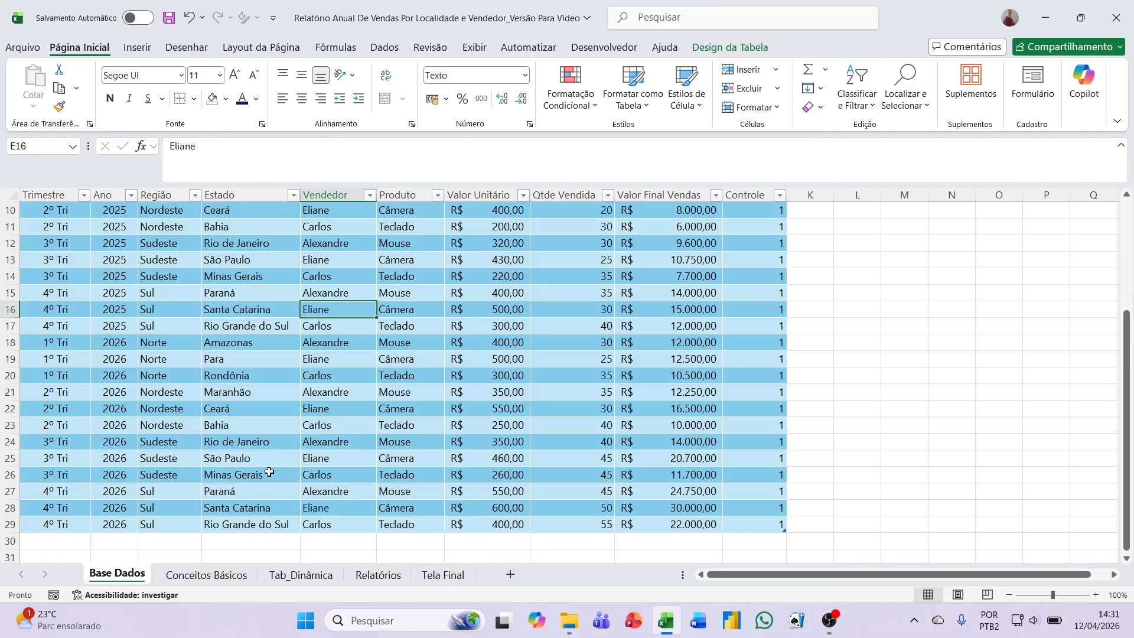
scroll(281, 462, "down", 1)
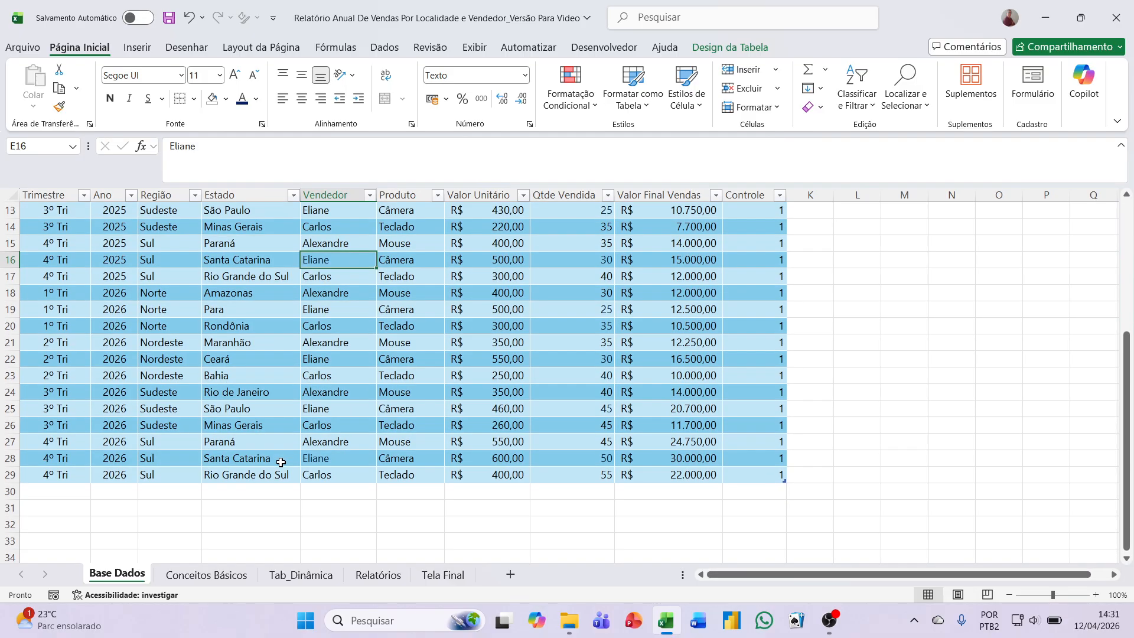
scroll(281, 462, "up", 2)
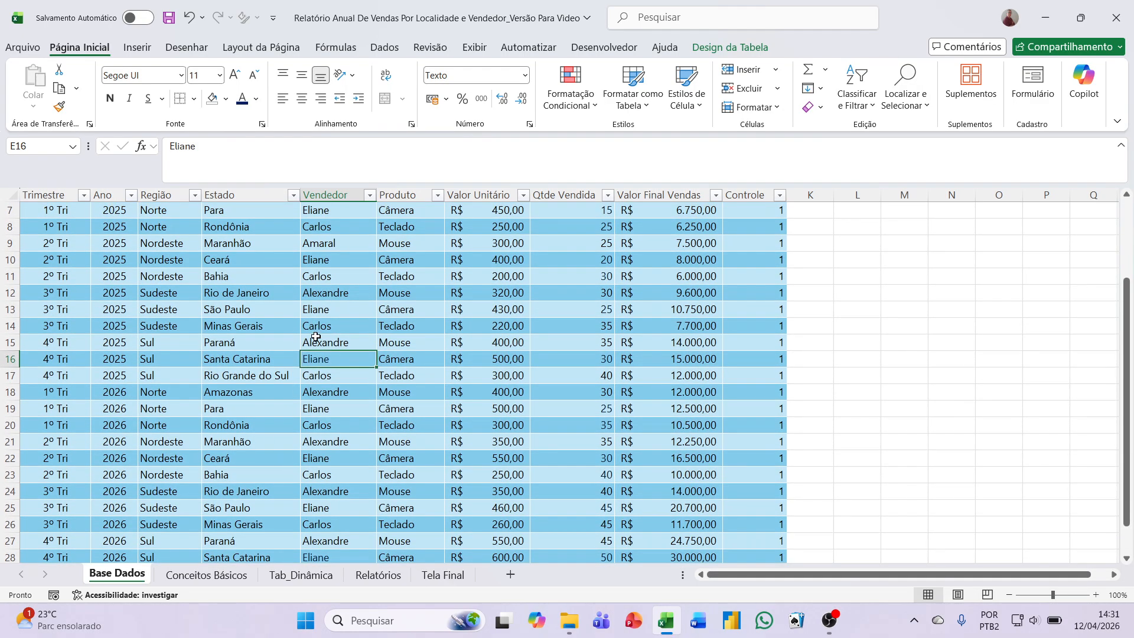
left_click(323, 244)
type("A")
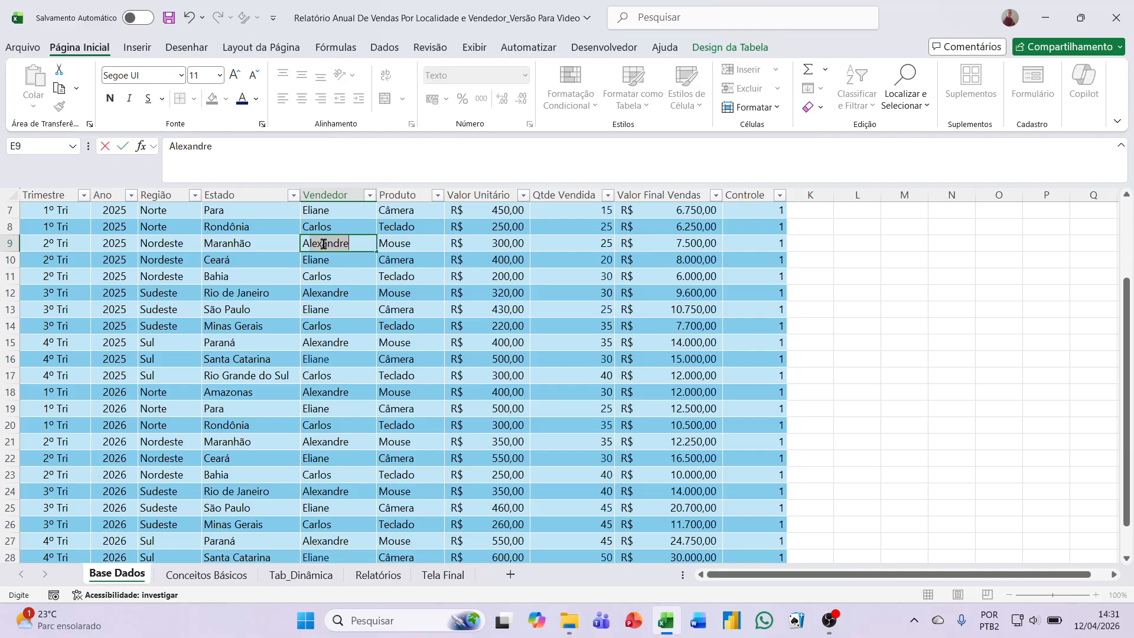
key("Return")
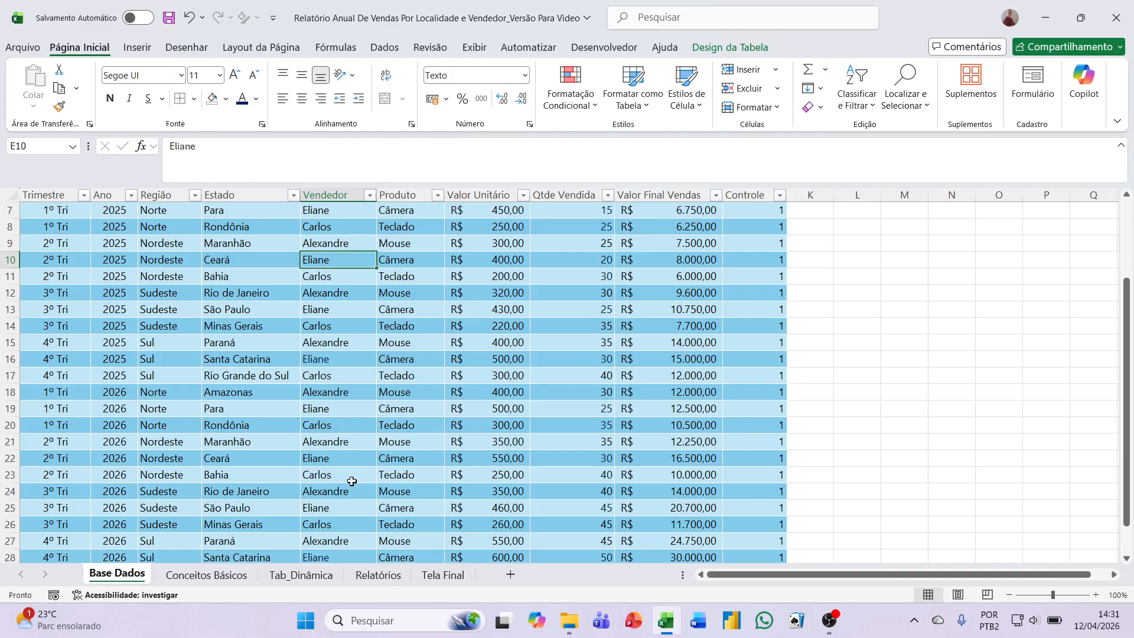
left_click(358, 577)
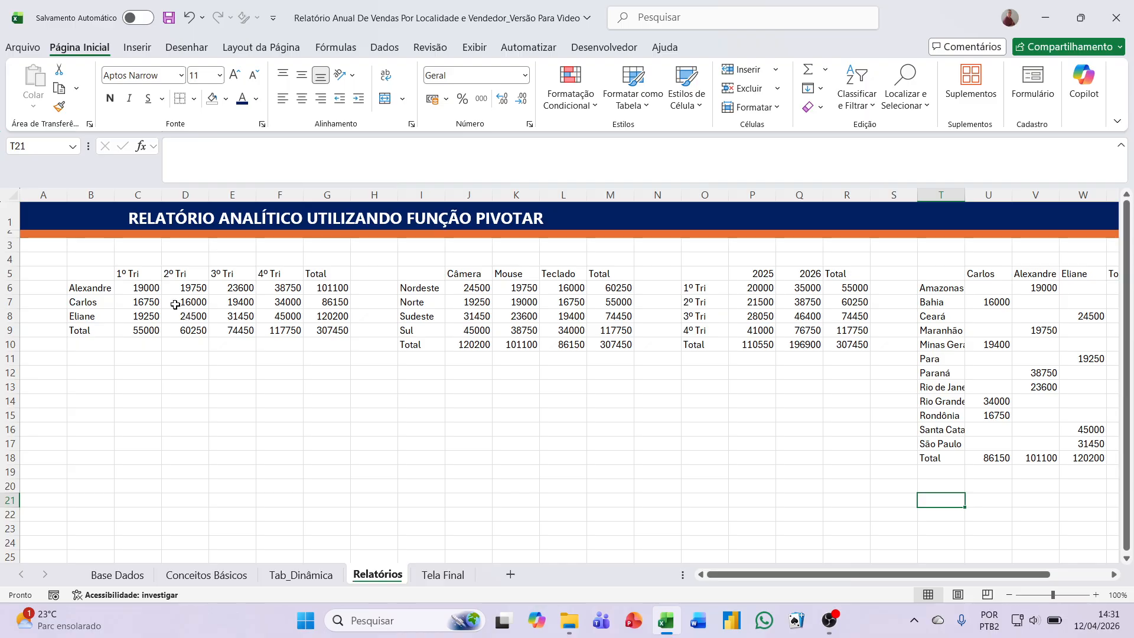
- Set the font of the seller-by-quarter PIVOTAR report, cells B5:G9 of Relatórios, to Segoe UI
left_click(138, 291)
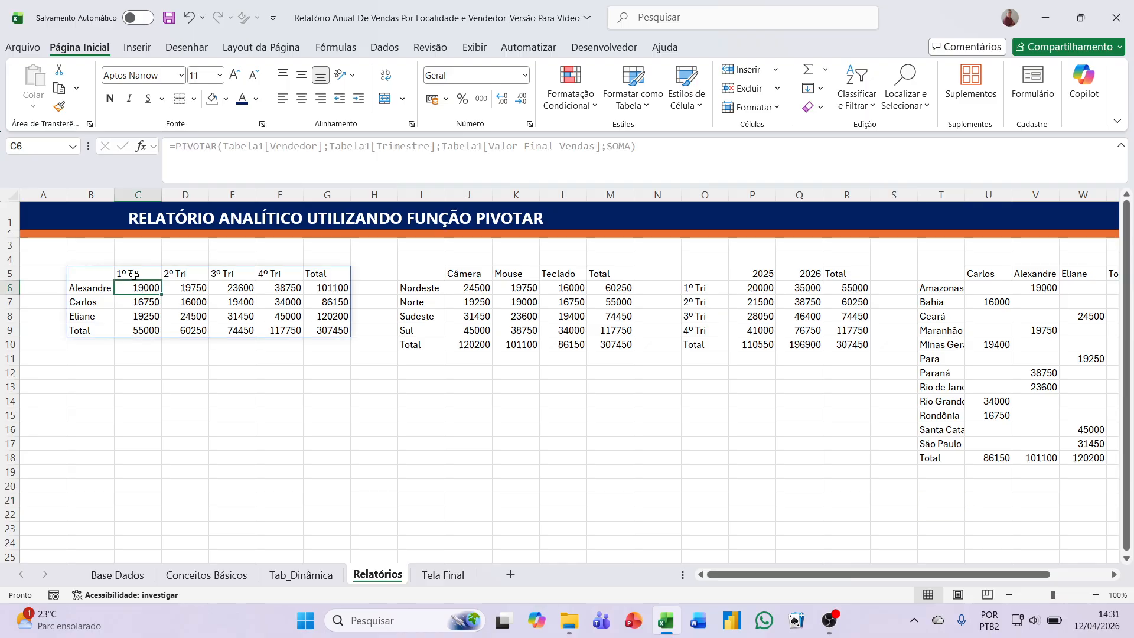
left_click_drag(133, 274, 306, 279)
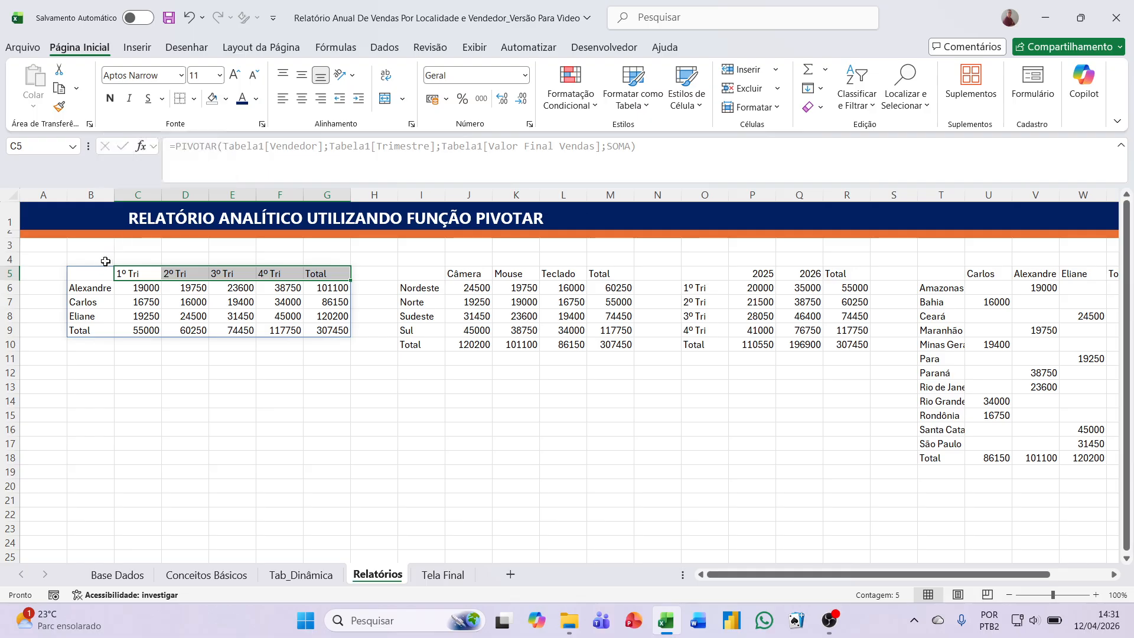
left_click_drag(95, 273, 342, 330)
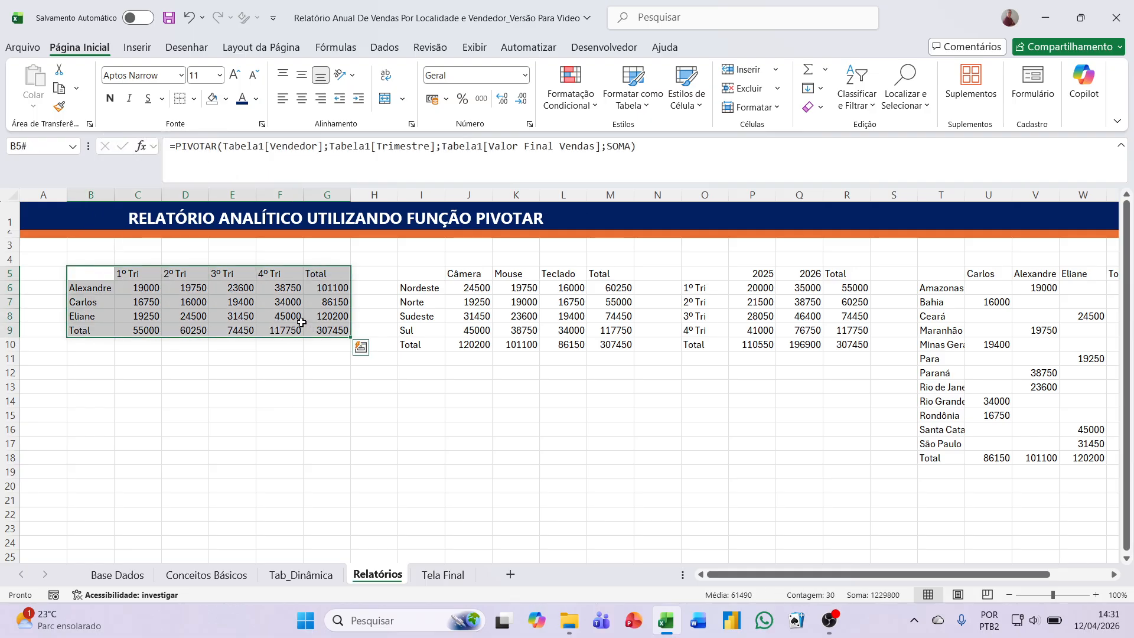
left_click(181, 75)
type("Segoe UI")
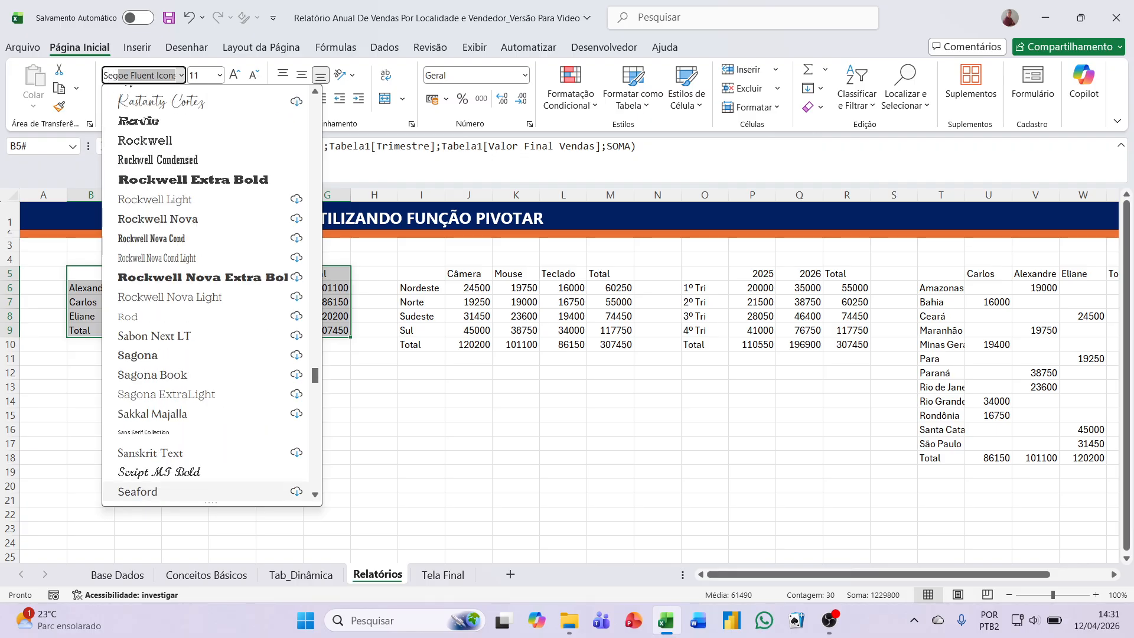
key("Return")
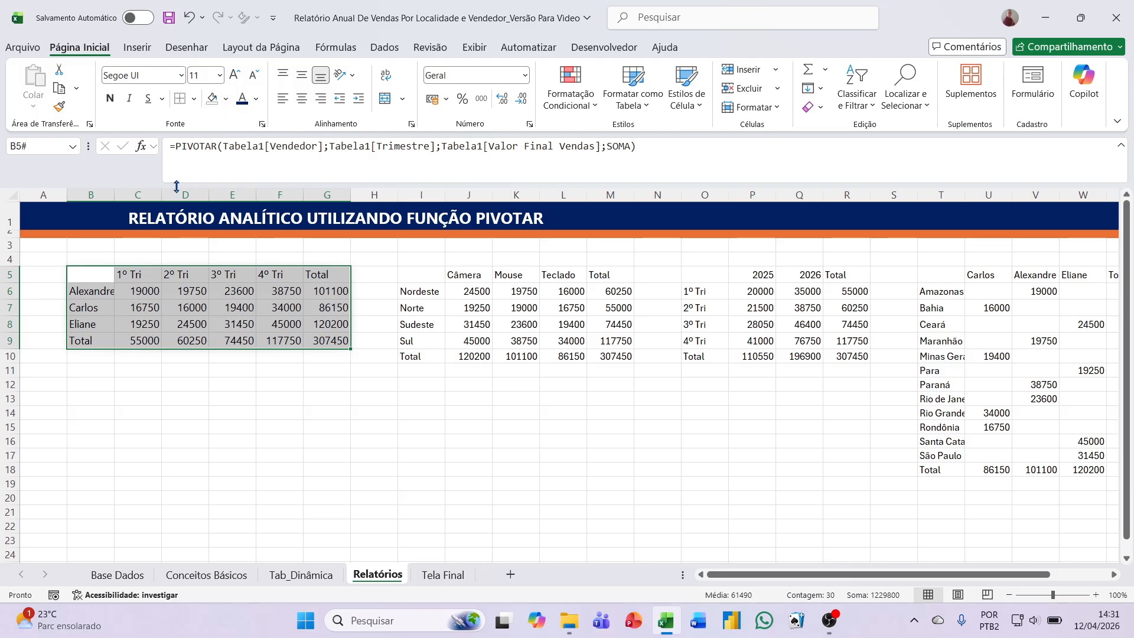
- Format the quarter and Total headers in C5:G5 as centred, bold white text on a dark blue fill
left_click_drag(137, 277, 322, 276)
left_click(302, 98)
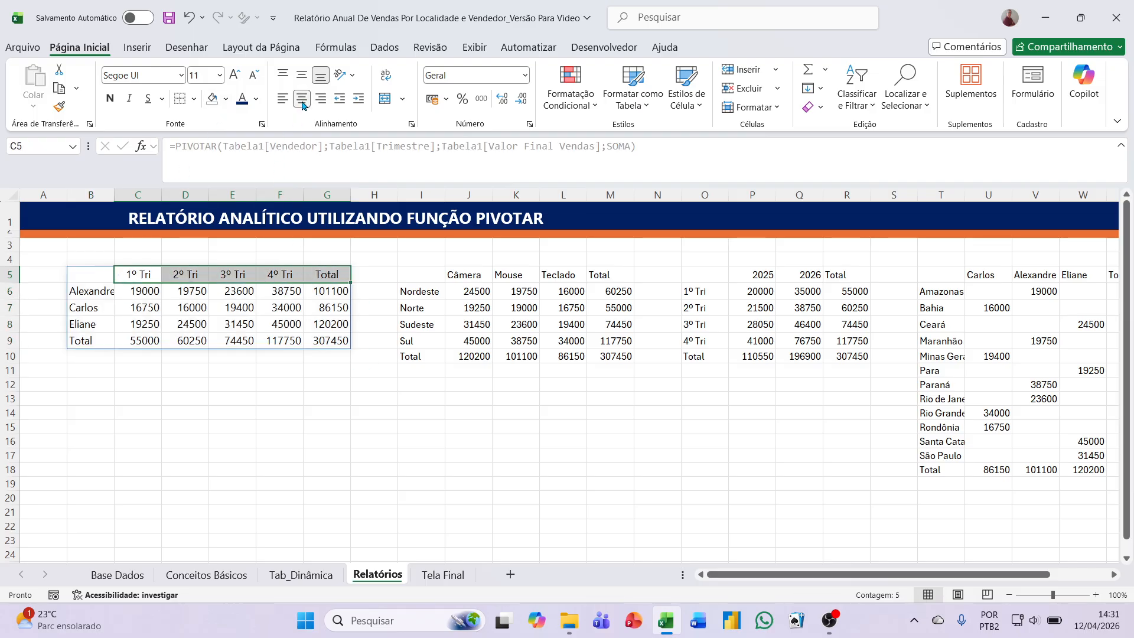
left_click(225, 102)
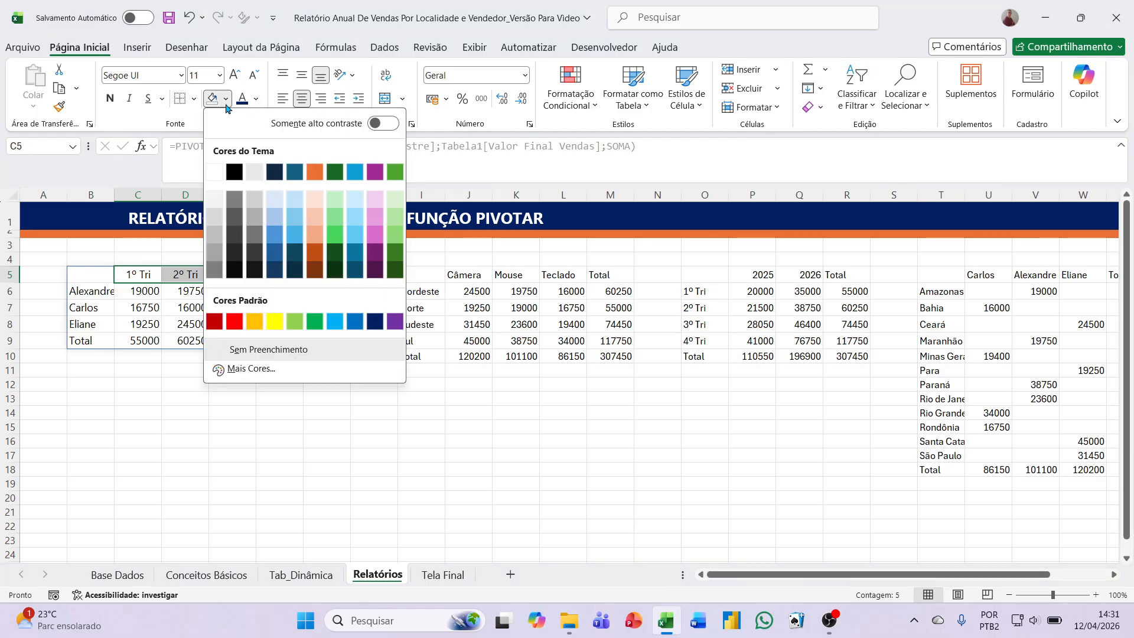
left_click(373, 322)
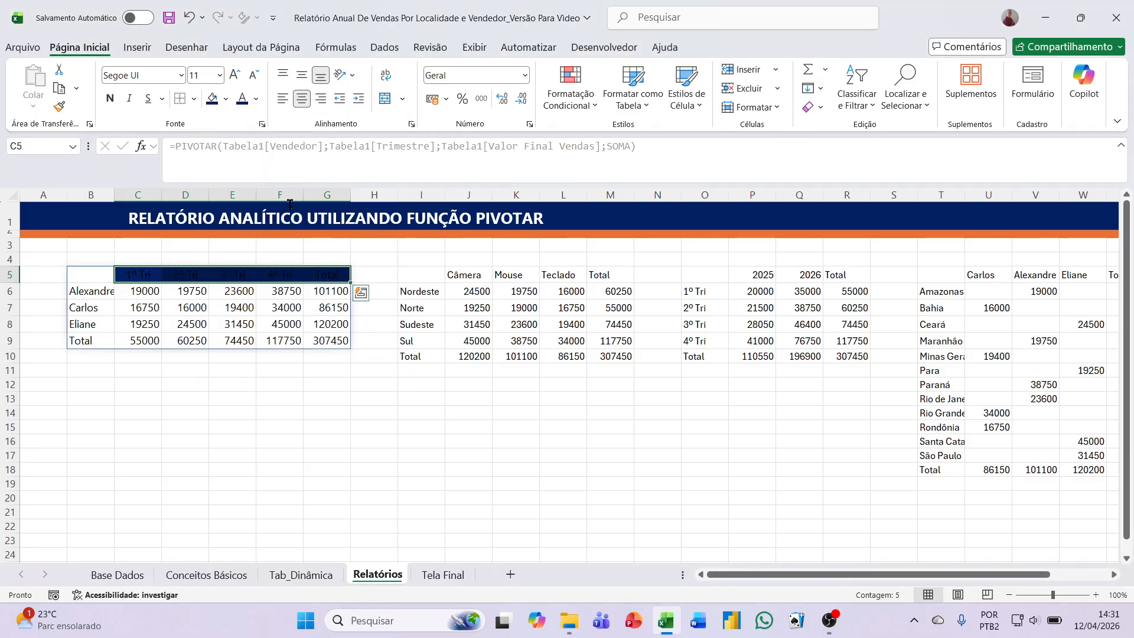
left_click(257, 101)
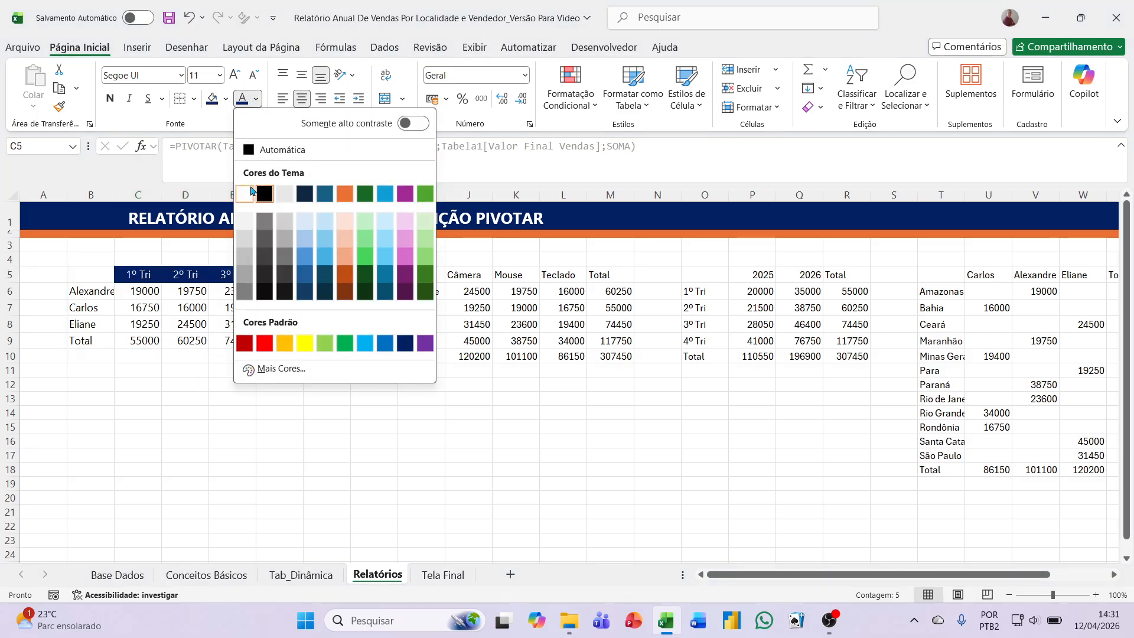
left_click(253, 190)
left_click(110, 98)
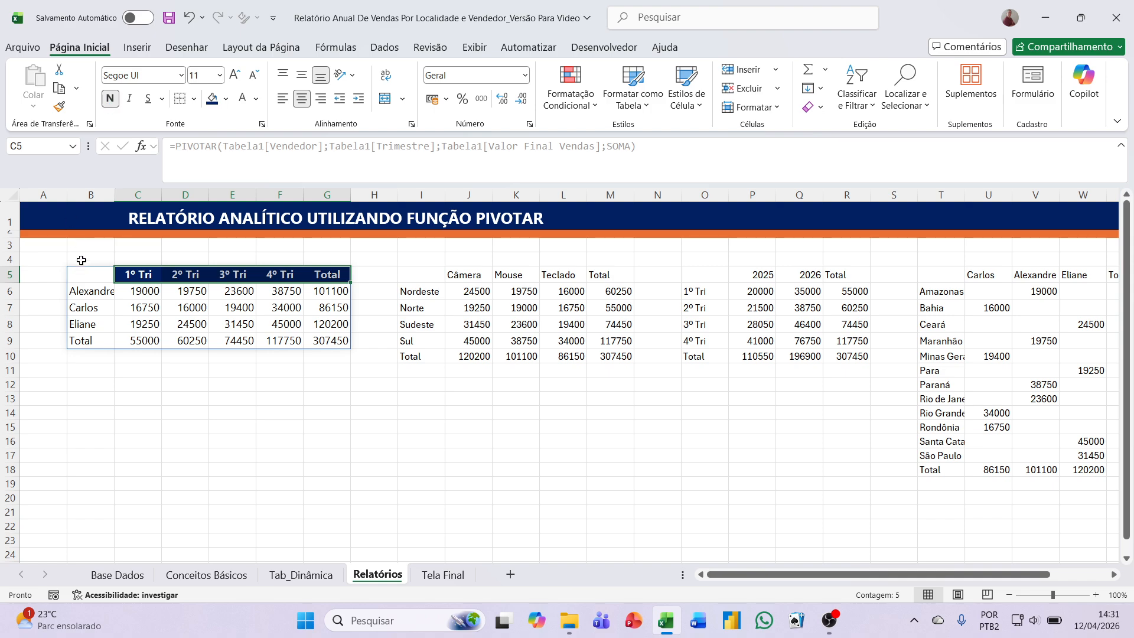
- Widen column B slightly and format the seller names in B6:B8 as bold white text on dark blue fill
left_click_drag(111, 199, 121, 199)
left_click(89, 293)
left_click_drag(89, 294, 91, 325)
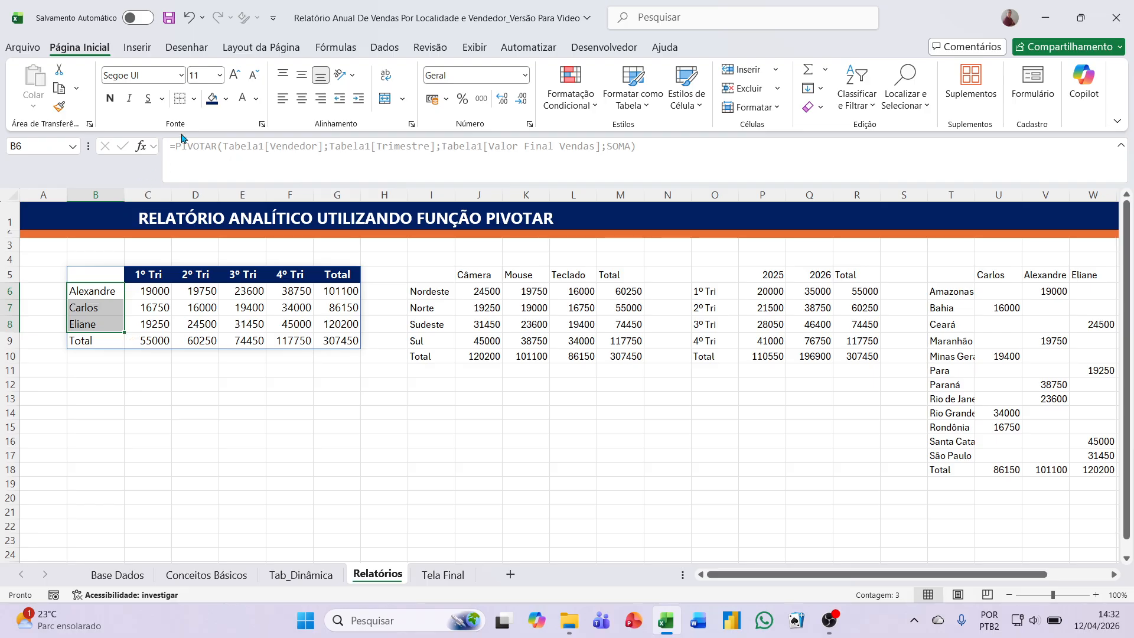
left_click(242, 98)
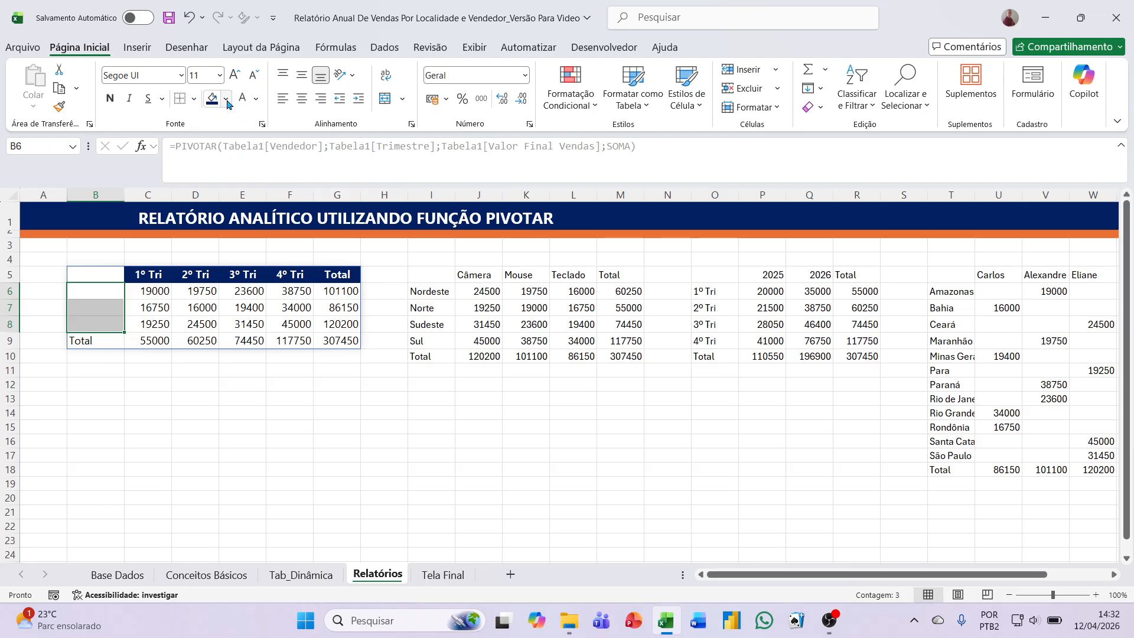
left_click(212, 101)
left_click(110, 98)
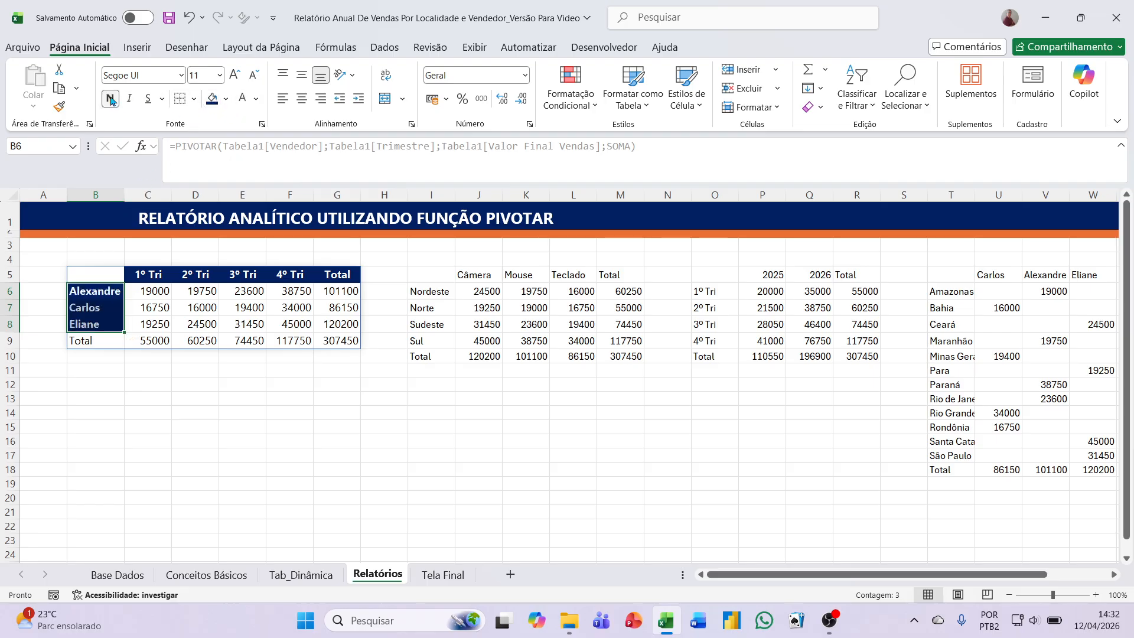
- Format the Total row, cells B9:G9, as bold white text on the same dark blue fill
left_click_drag(81, 340, 355, 344)
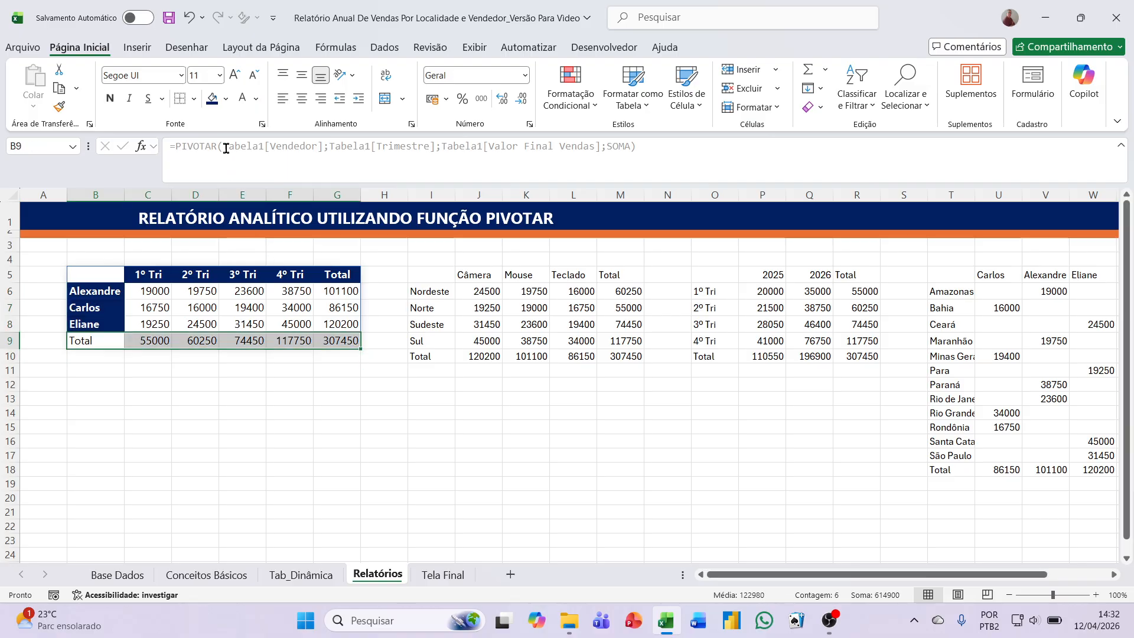
left_click(242, 100)
left_click(213, 100)
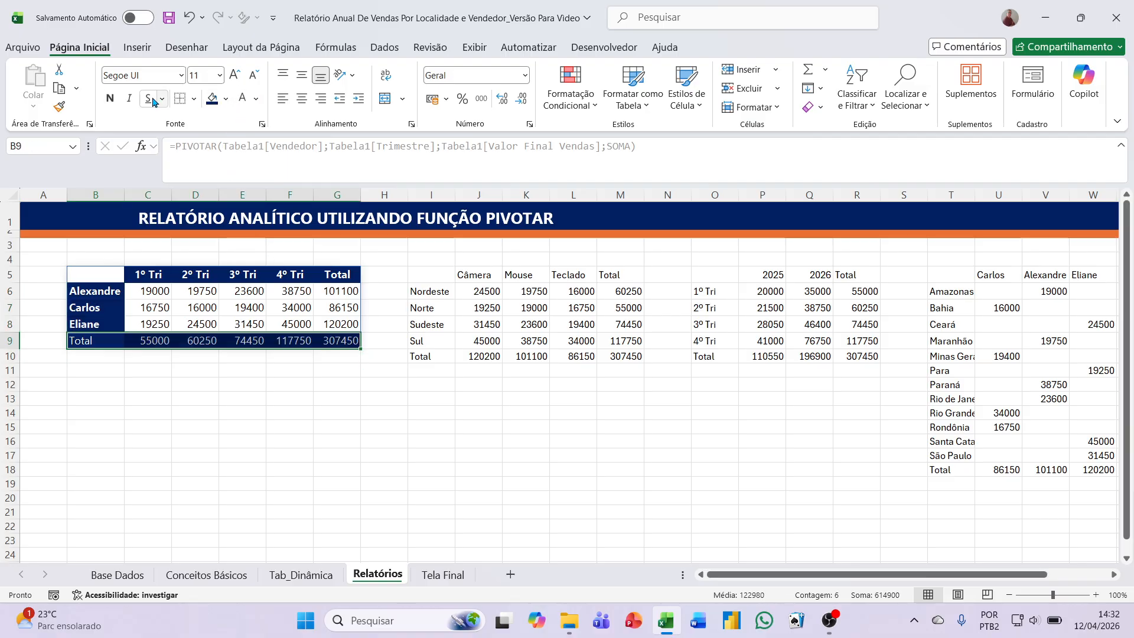
left_click(110, 99)
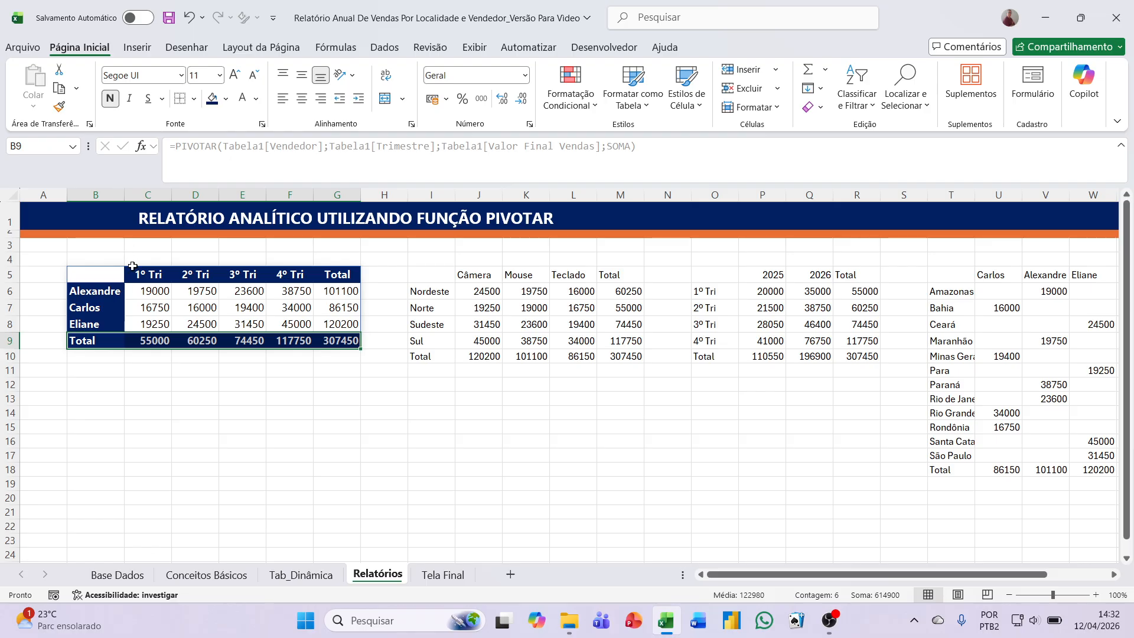
- Apply the Contábil (accounting) number format to the sales values and totals in C6:G9
left_click_drag(139, 289, 325, 341)
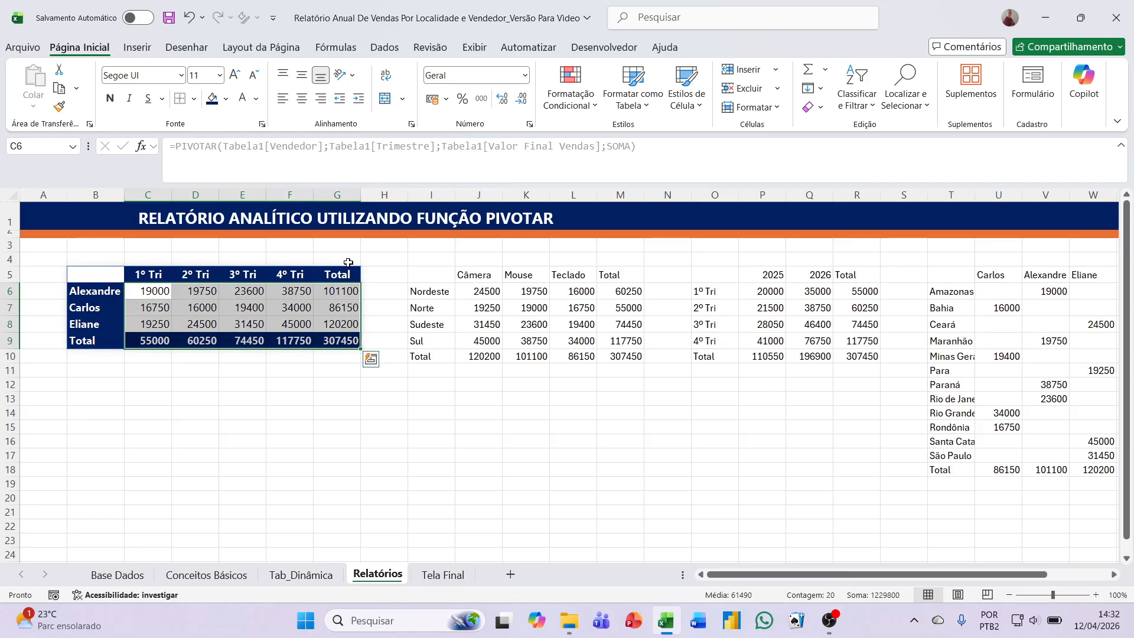
left_click(524, 76)
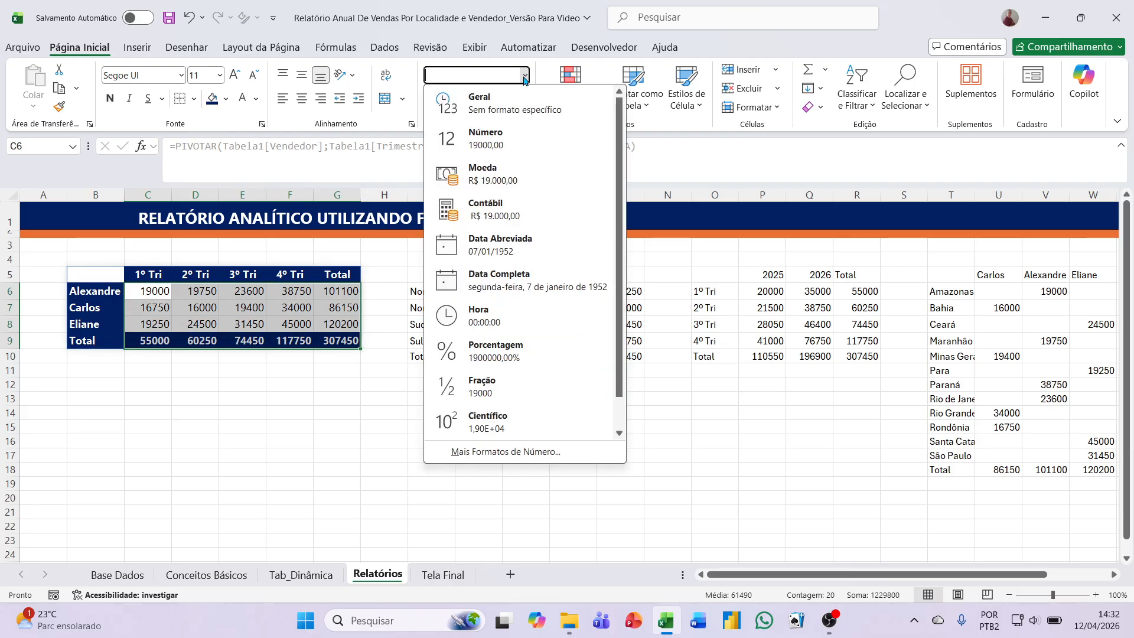
left_click(485, 206)
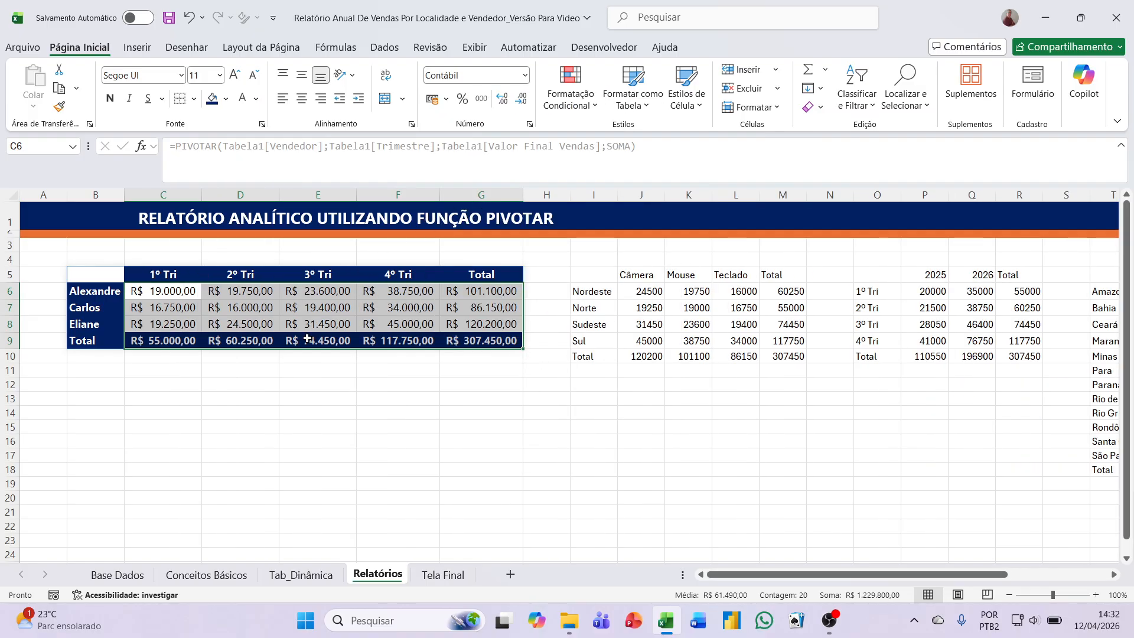
left_click(224, 373)
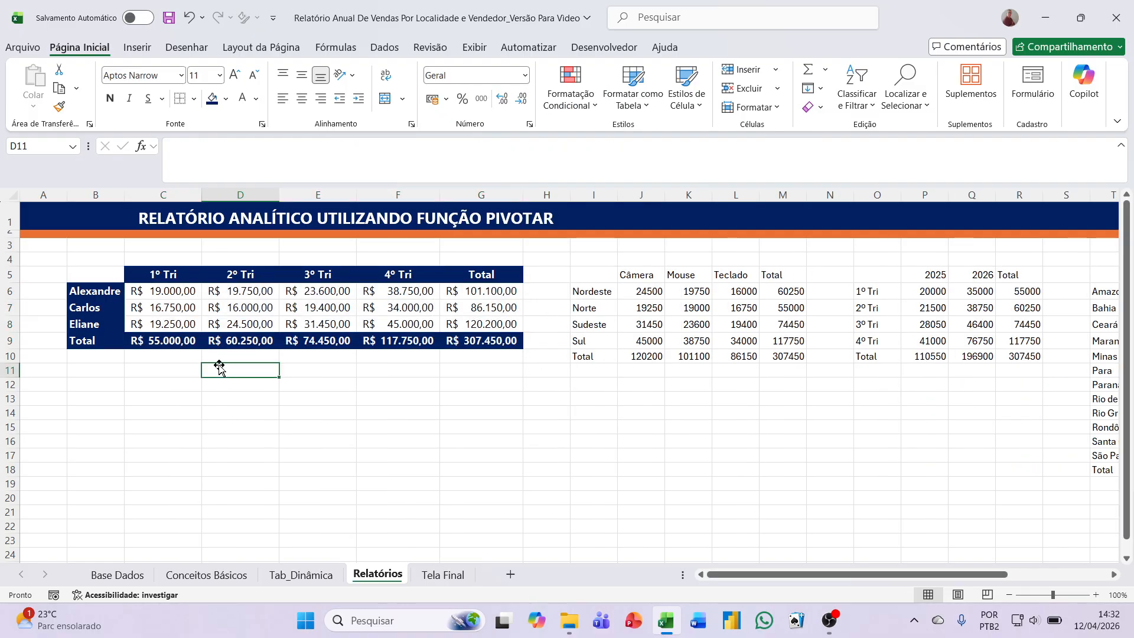
- Review the formatted report's formula and the other PIVOTAR reports in Relatórios, and open the Tela Final sheet
left_click(87, 278)
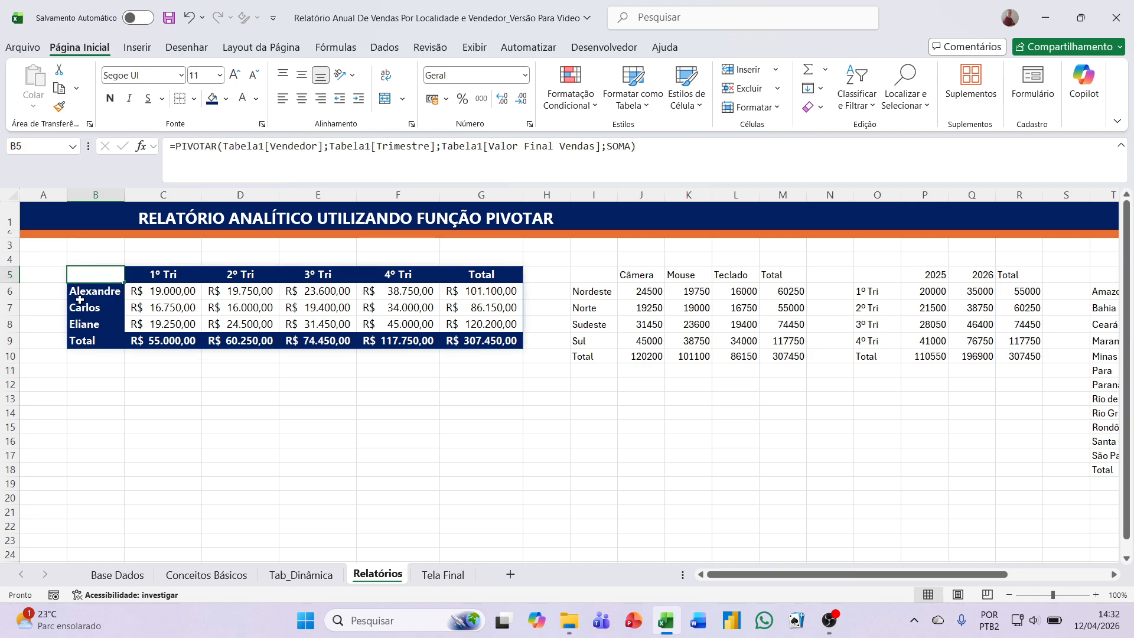
left_click(117, 370)
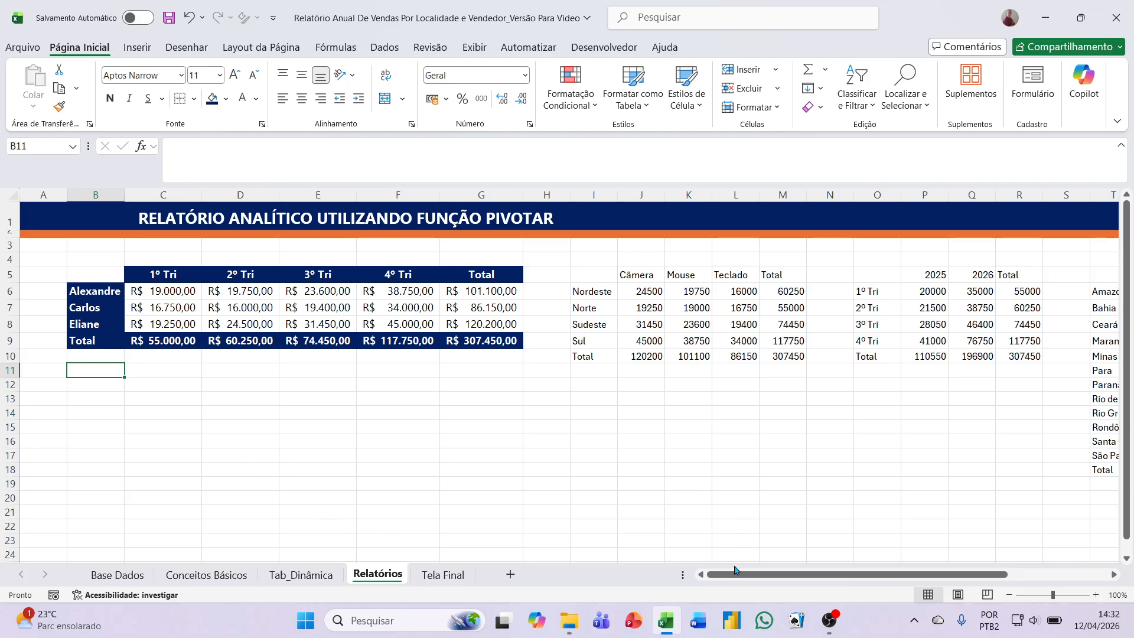
left_click_drag(735, 571, 797, 572)
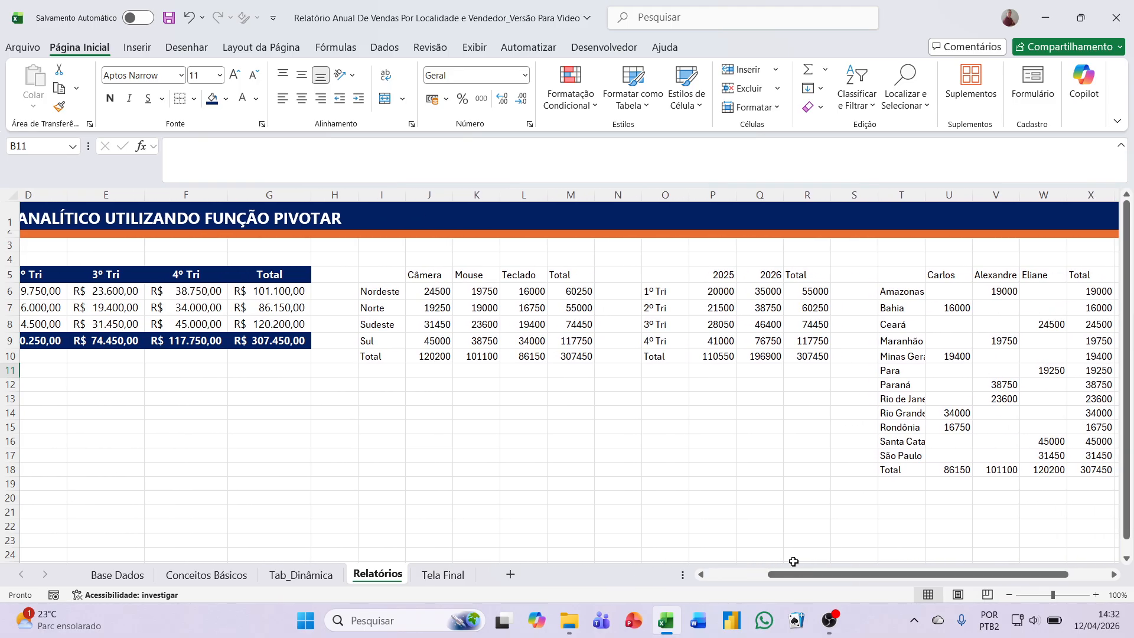
left_click(455, 574)
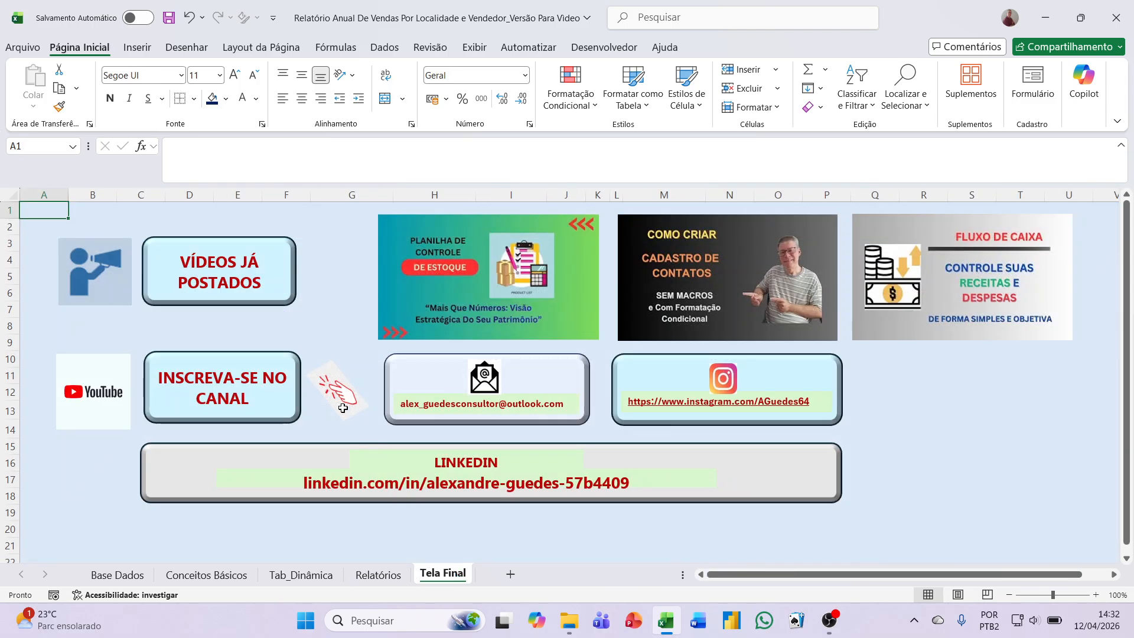